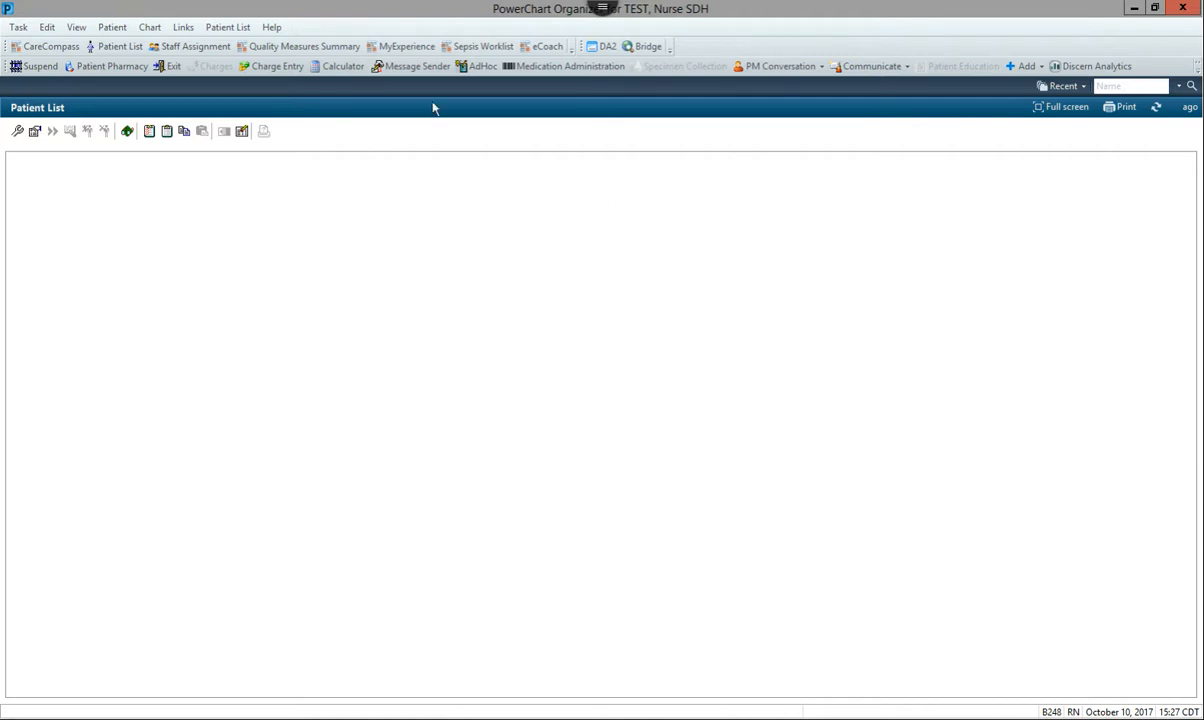
Start creating a new patient list using the Provider Group list type
{"action": "left_click", "coordinate": [115, 48]}
{"action": "left_click", "coordinate": [19, 133]}
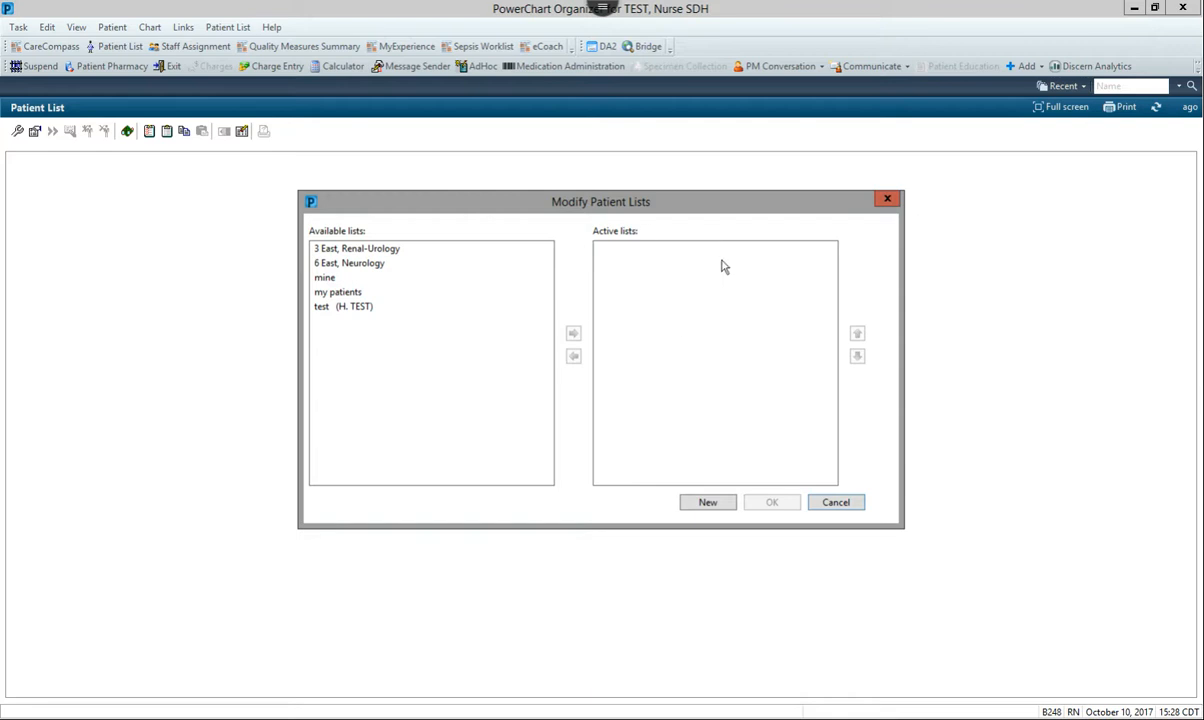
{"action": "left_click", "coordinate": [708, 503]}
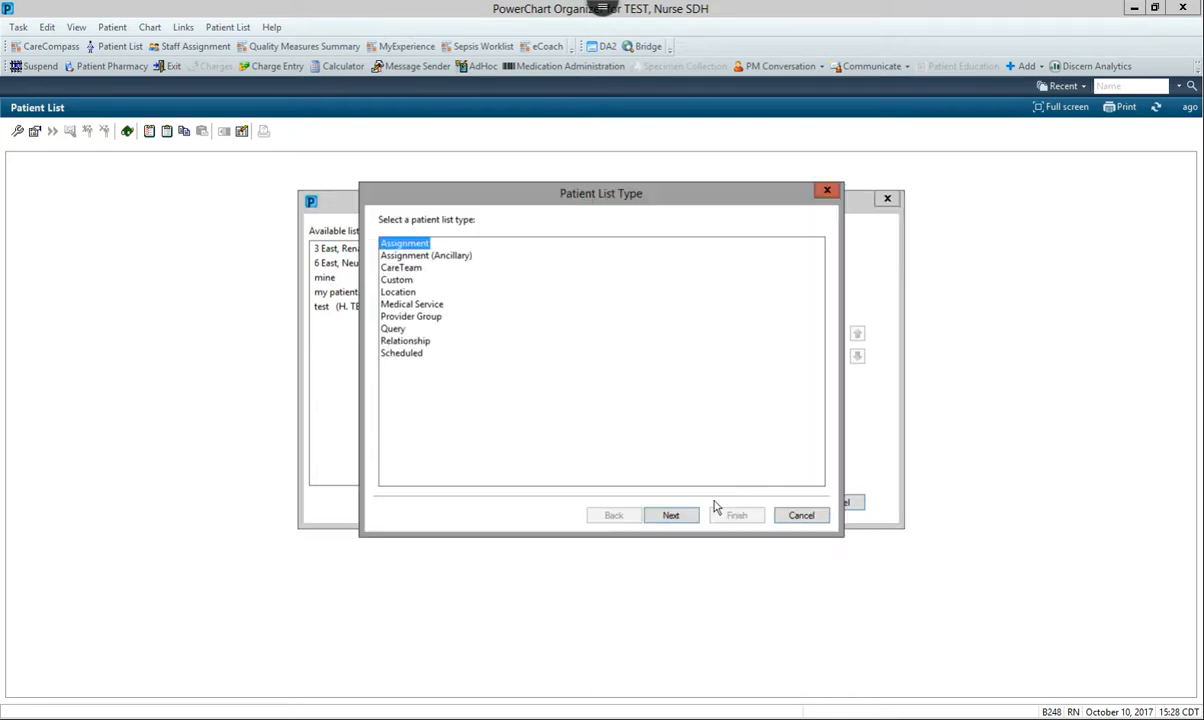
{"action": "left_click", "coordinate": [405, 316]}
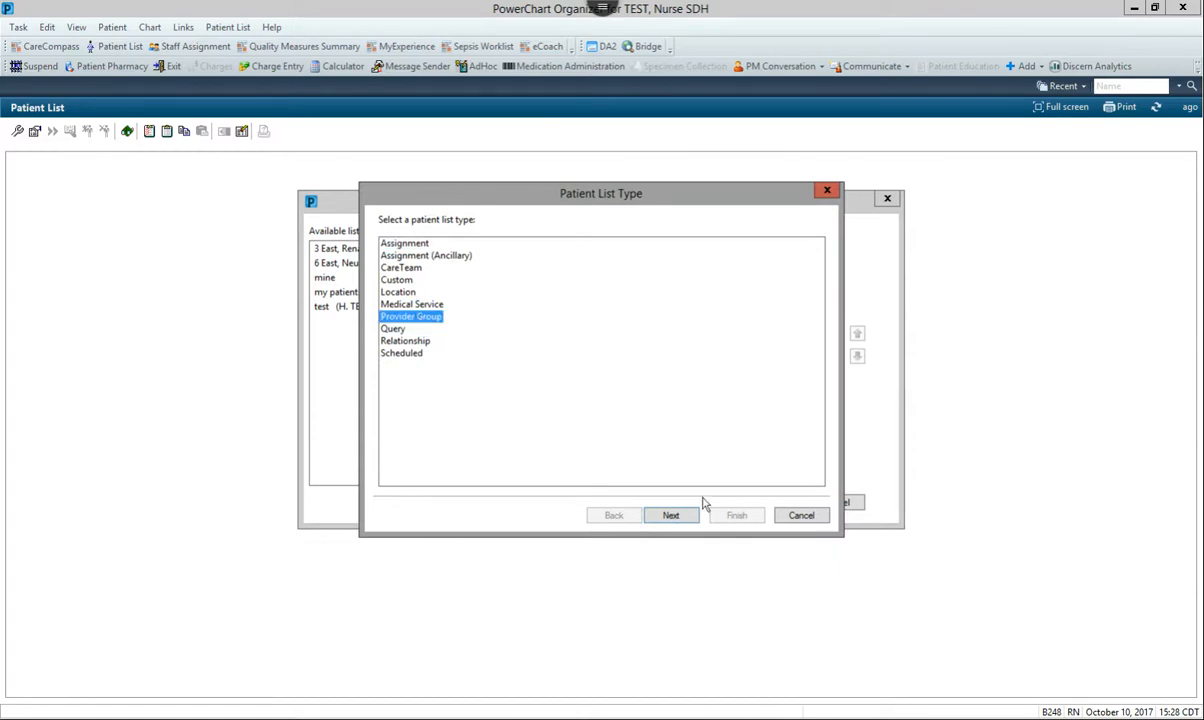
{"action": "left_click", "coordinate": [672, 516]}
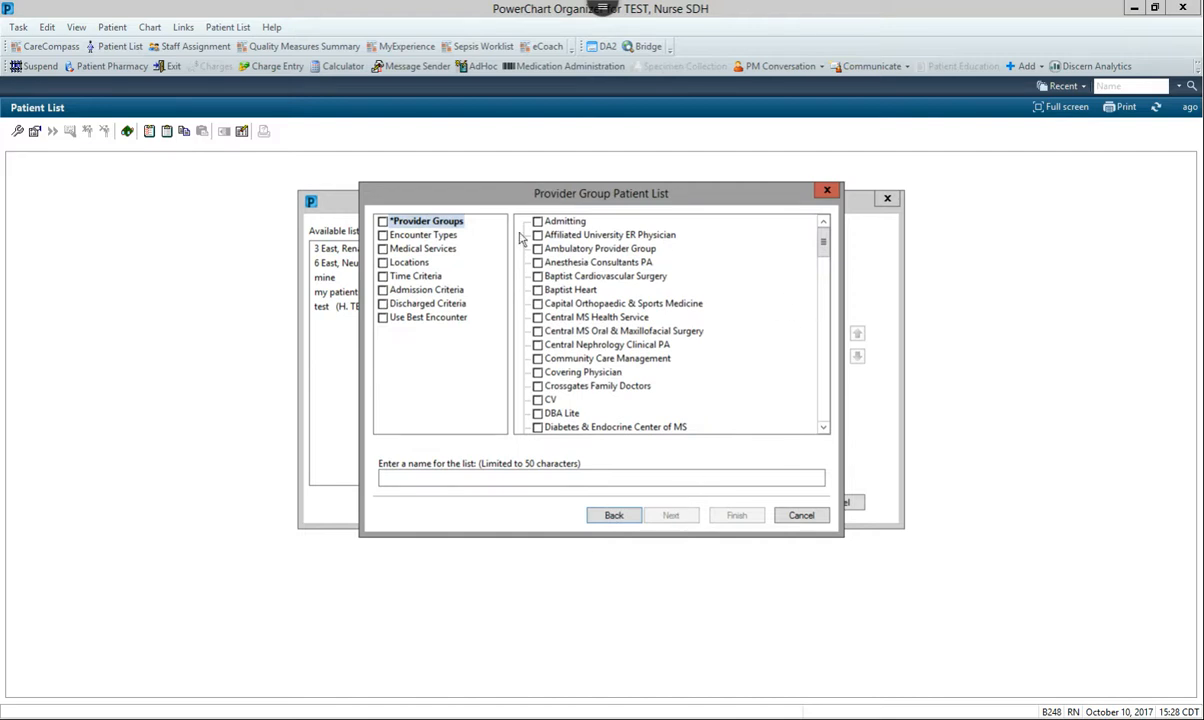
Limit the new list to the Lakeland Surgical Clinic, PLLC provider group and the Prereg encounter type
{"action": "left_click_drag", "start_coordinate": [823, 247], "coordinate": [820, 310]}
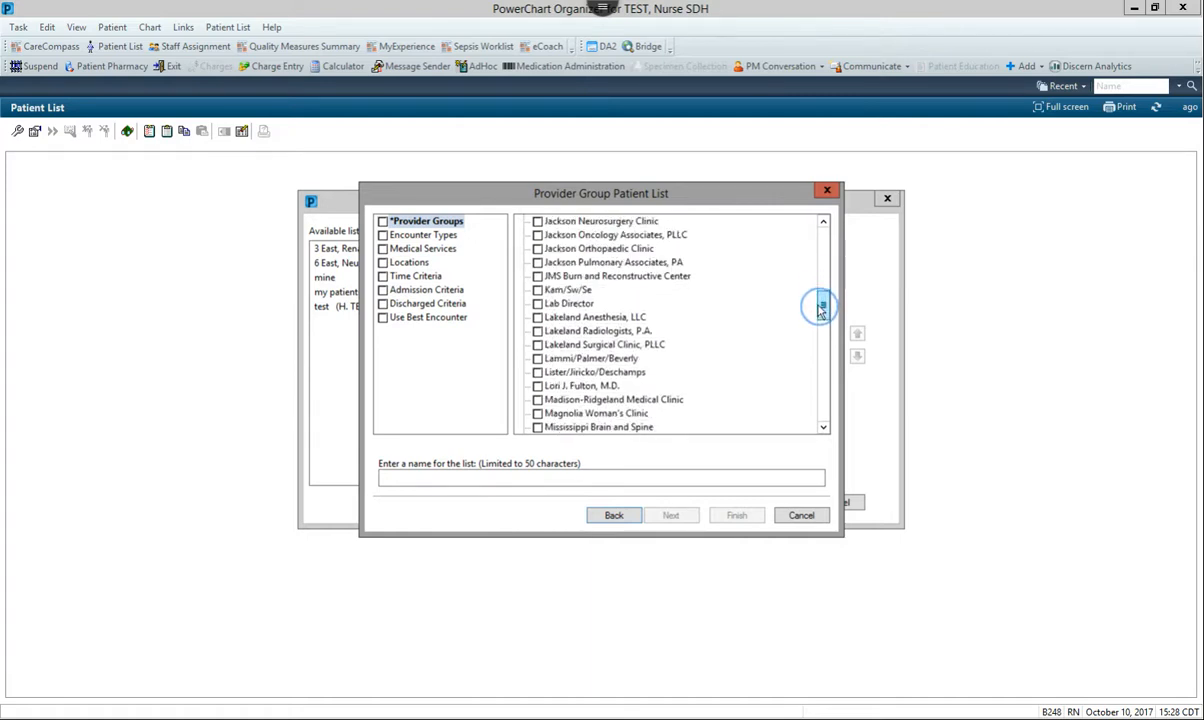
{"action": "left_click", "coordinate": [537, 344]}
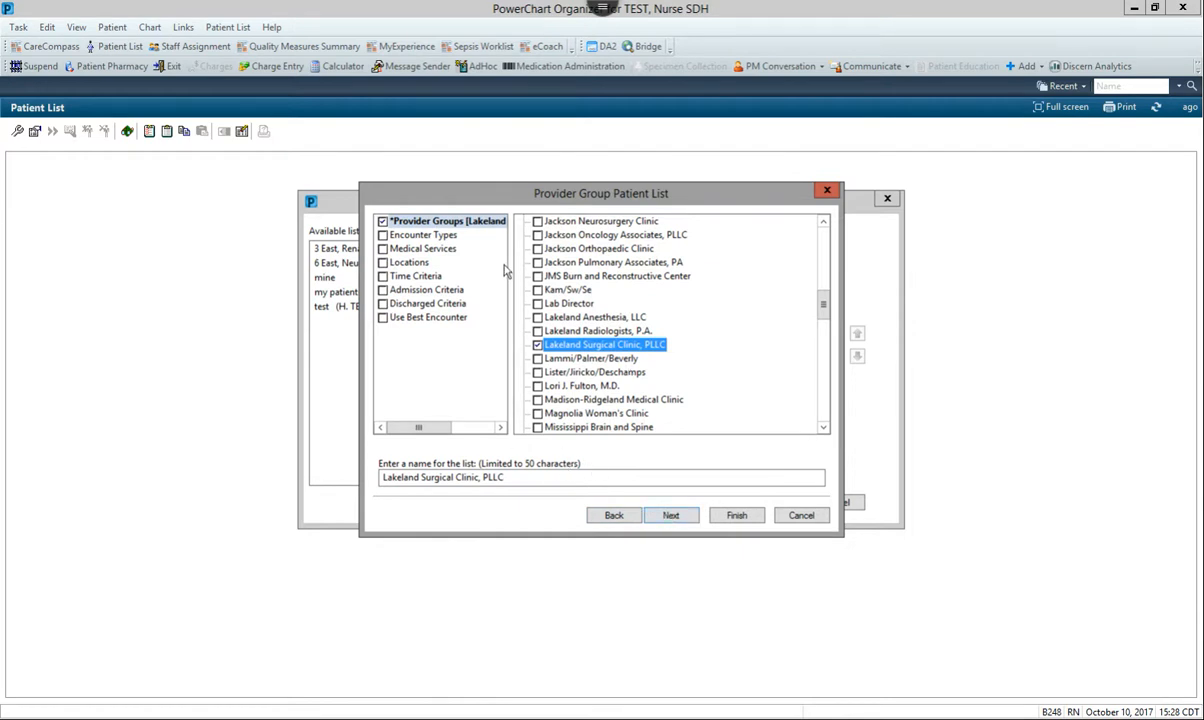
{"action": "left_click", "coordinate": [383, 237]}
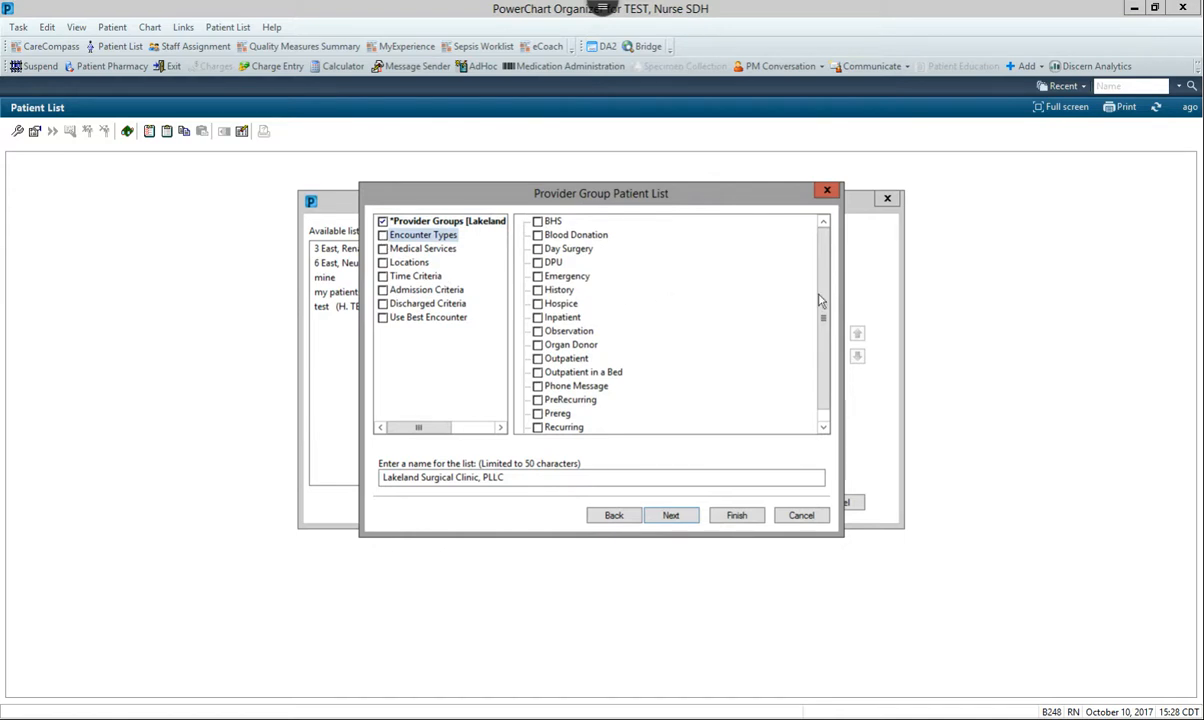
{"action": "left_click_drag", "start_coordinate": [826, 315], "coordinate": [823, 330]}
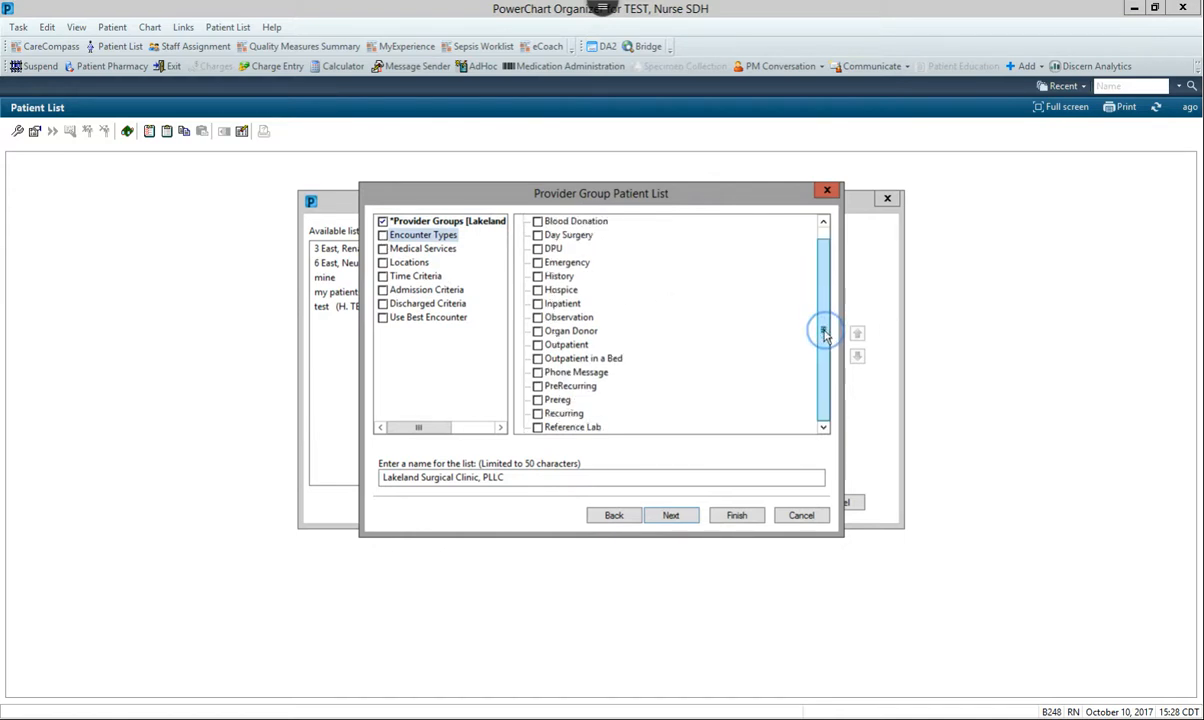
{"action": "left_click", "coordinate": [538, 400]}
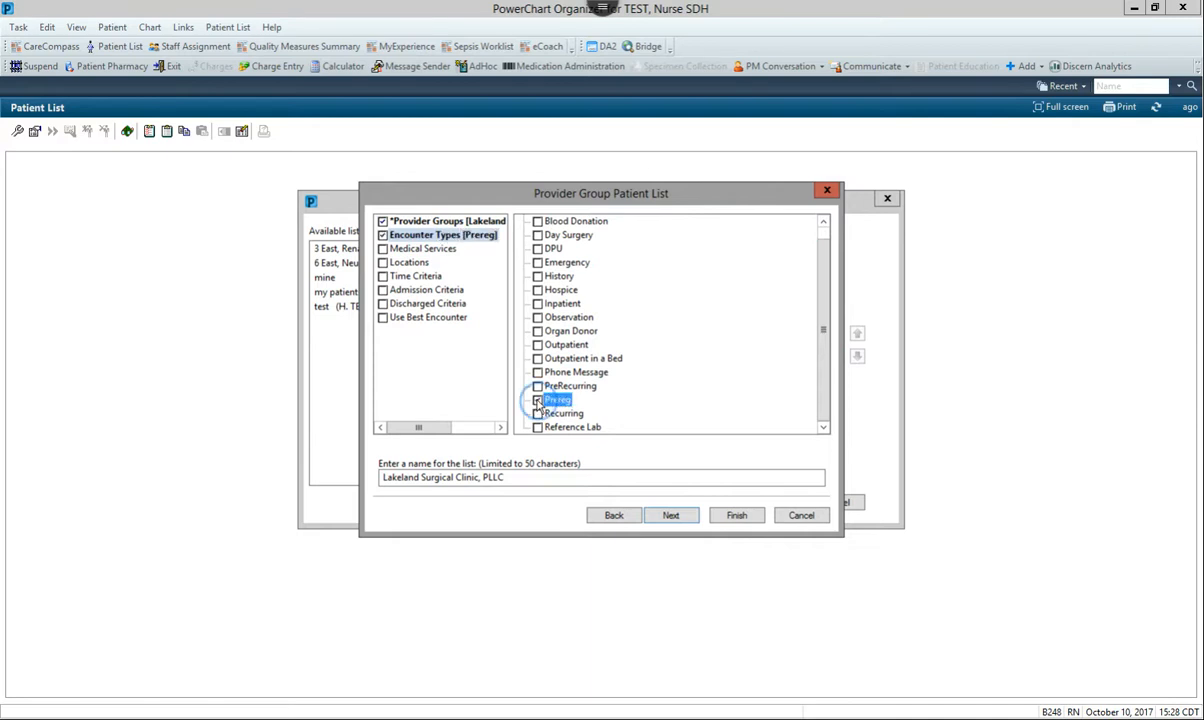
{"action": "scroll", "coordinate": [700, 345], "scroll_direction": "up", "scroll_amount": 1}
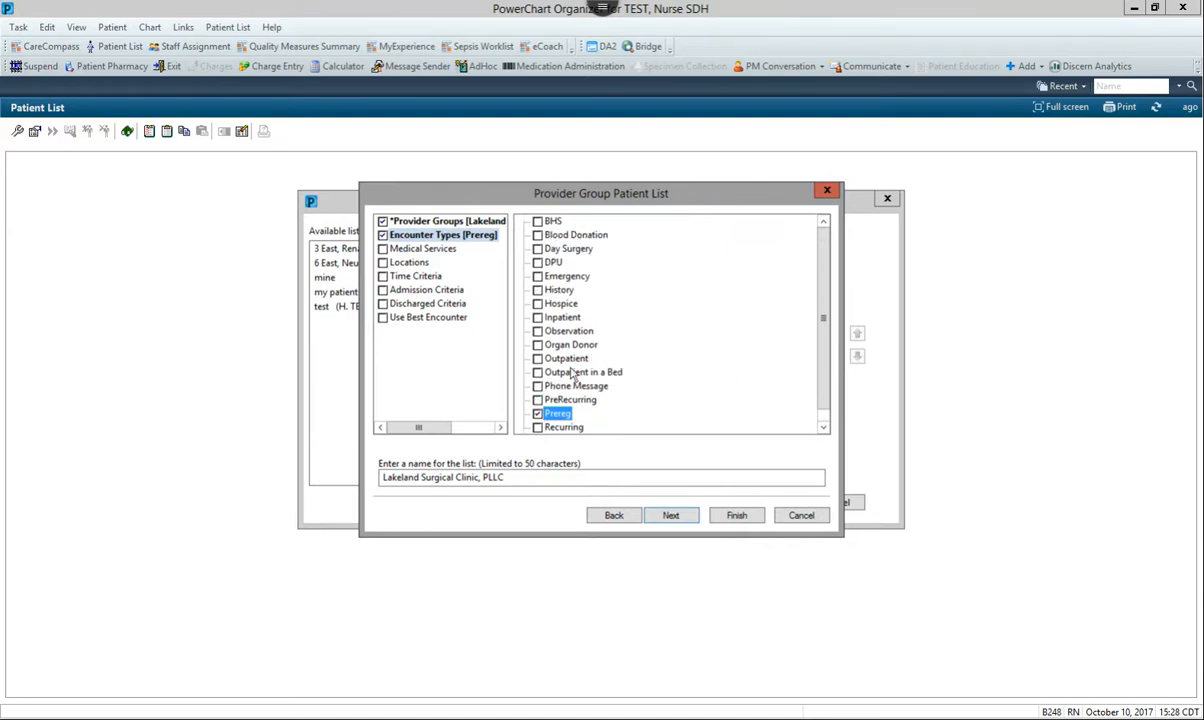
{"action": "scroll", "coordinate": [540, 352], "scroll_direction": "down", "scroll_amount": 1}
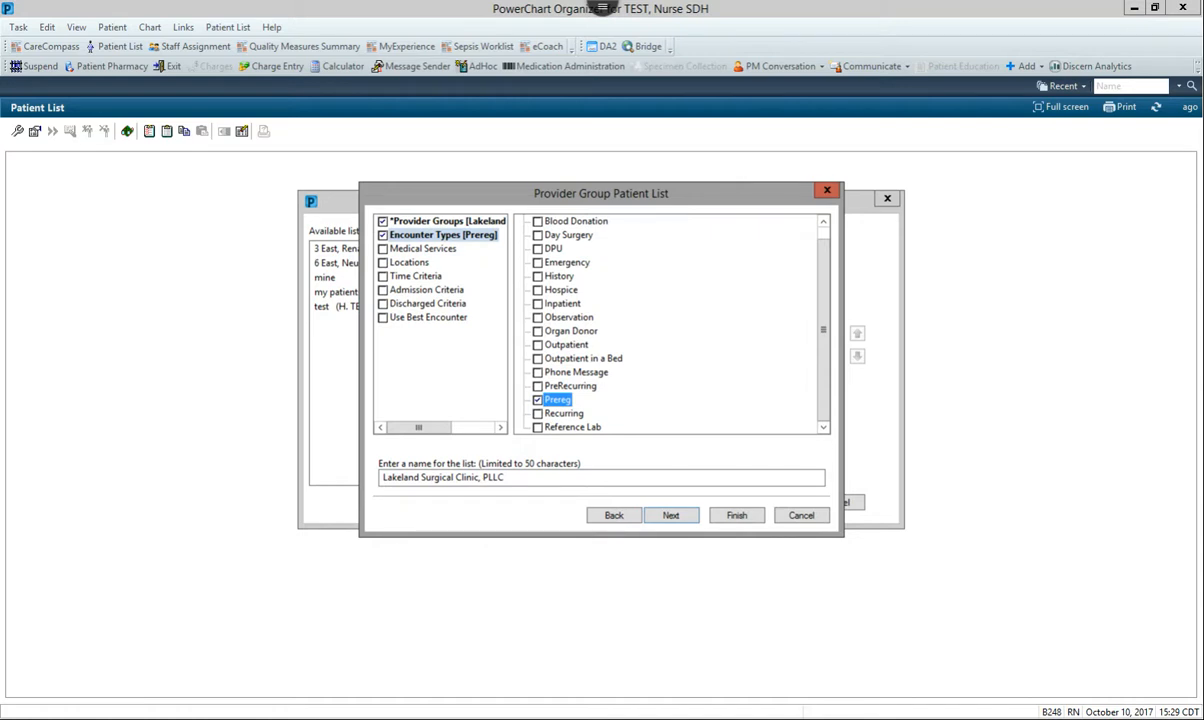
Name the list "Lakeland Surgical Clinic Prereg List" and finish creating it without adding a proxy
{"action": "left_click", "coordinate": [555, 477]}
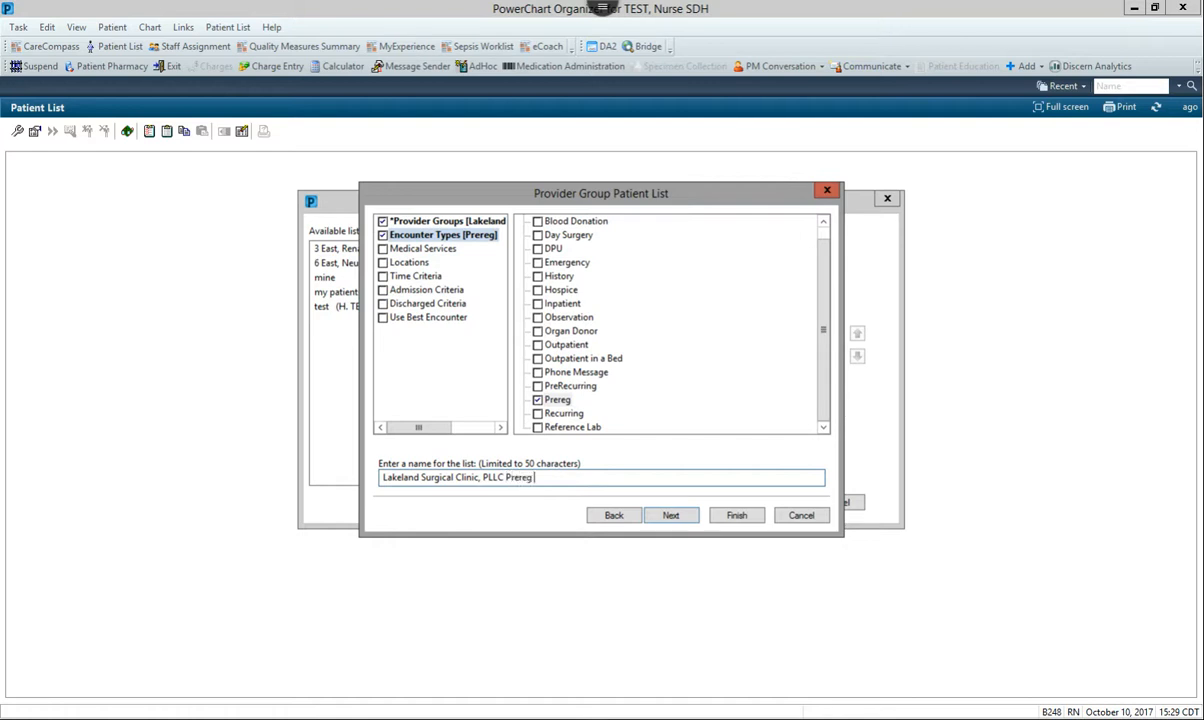
{"action": "double_click", "coordinate": [485, 477]}
{"action": "double_click", "coordinate": [500, 478]}
{"action": "key", "text": "BackSpace"}
{"action": "key", "text": "BackSpace"}
{"action": "key", "text": "BackSpace"}
{"action": "type", "text": "-"}
{"action": "key", "text": "BackSpace"}
{"action": "key", "text": "BackSpace"}
{"action": "key", "text": "BackSpace"}
{"action": "type", "text": "ic"}
{"action": "left_click", "coordinate": [672, 517]}
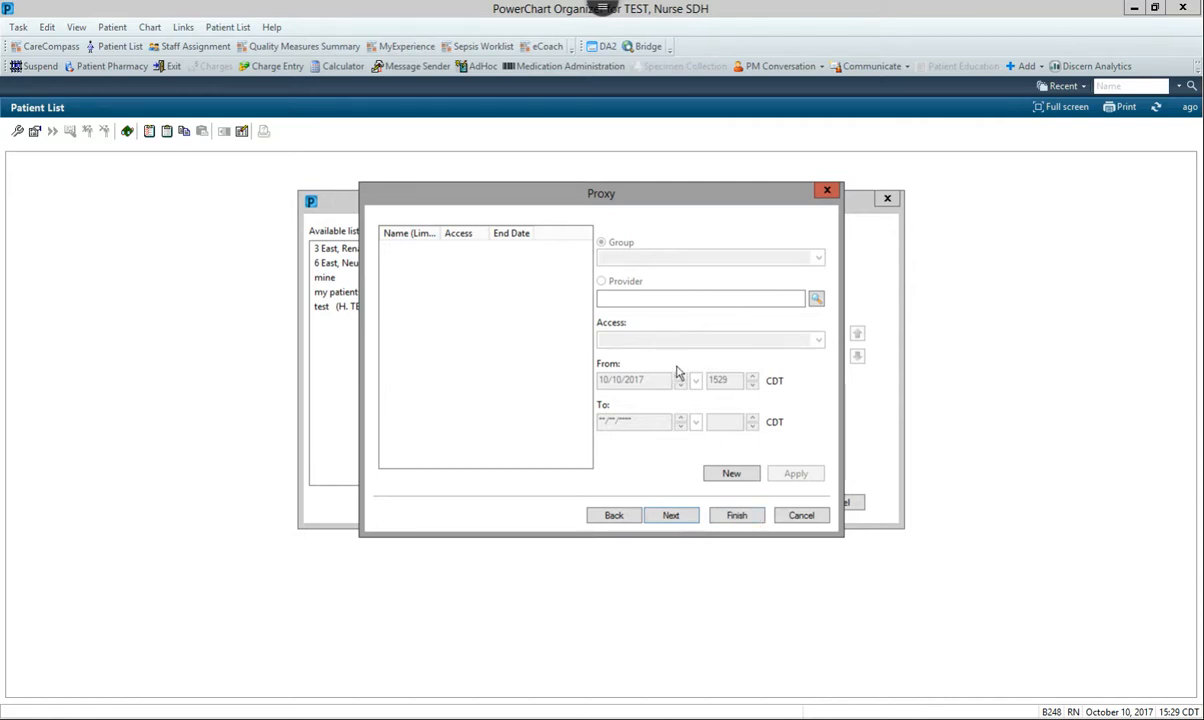
{"action": "left_click", "coordinate": [722, 516]}
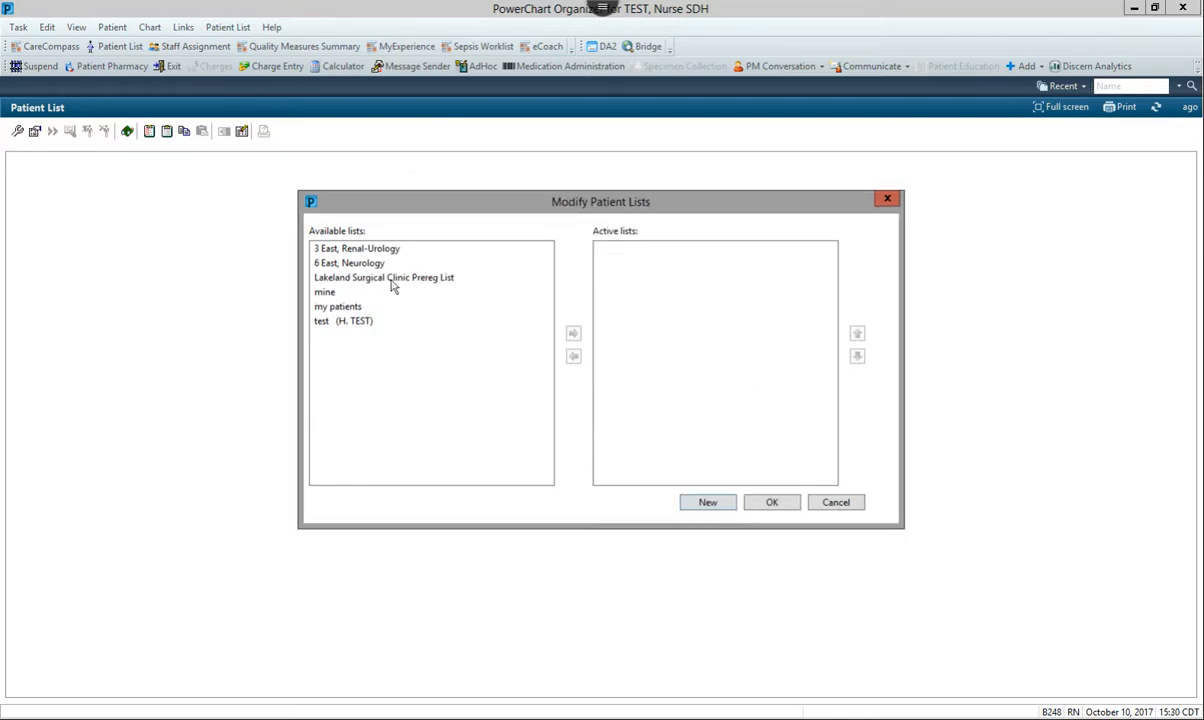
Move Lakeland Surgical Clinic Prereg List into the active lists and confirm the patient list changes
{"action": "left_click", "coordinate": [392, 282]}
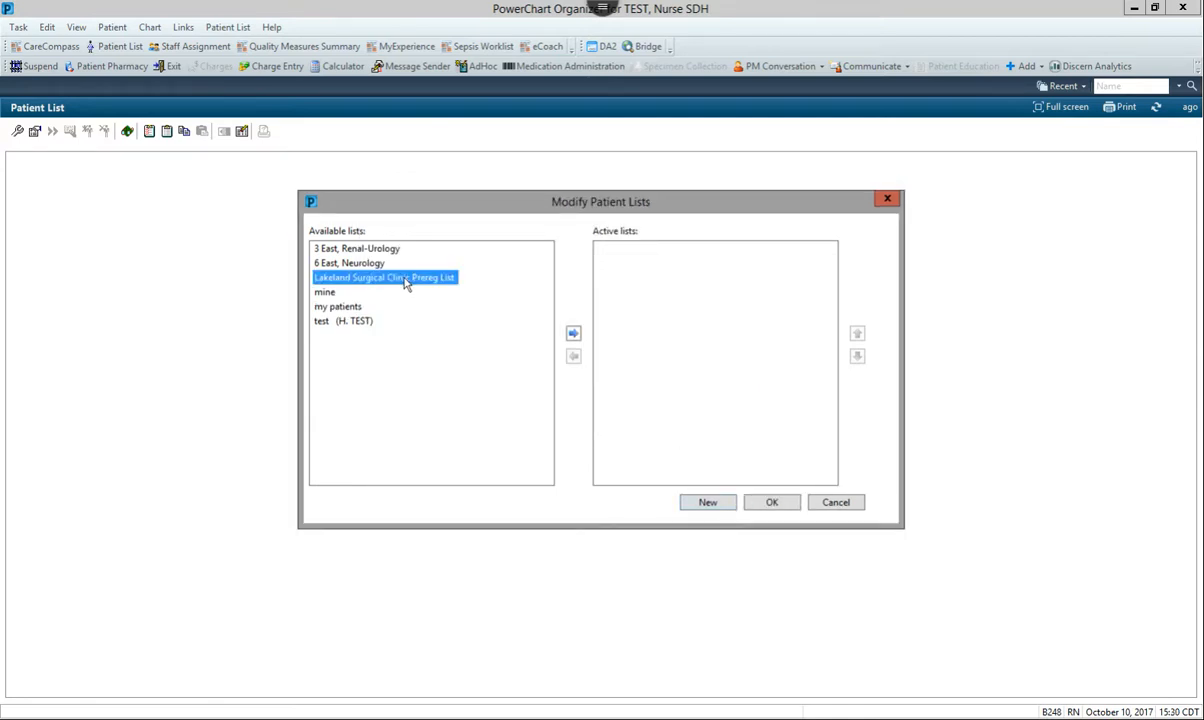
{"action": "left_click", "coordinate": [573, 333]}
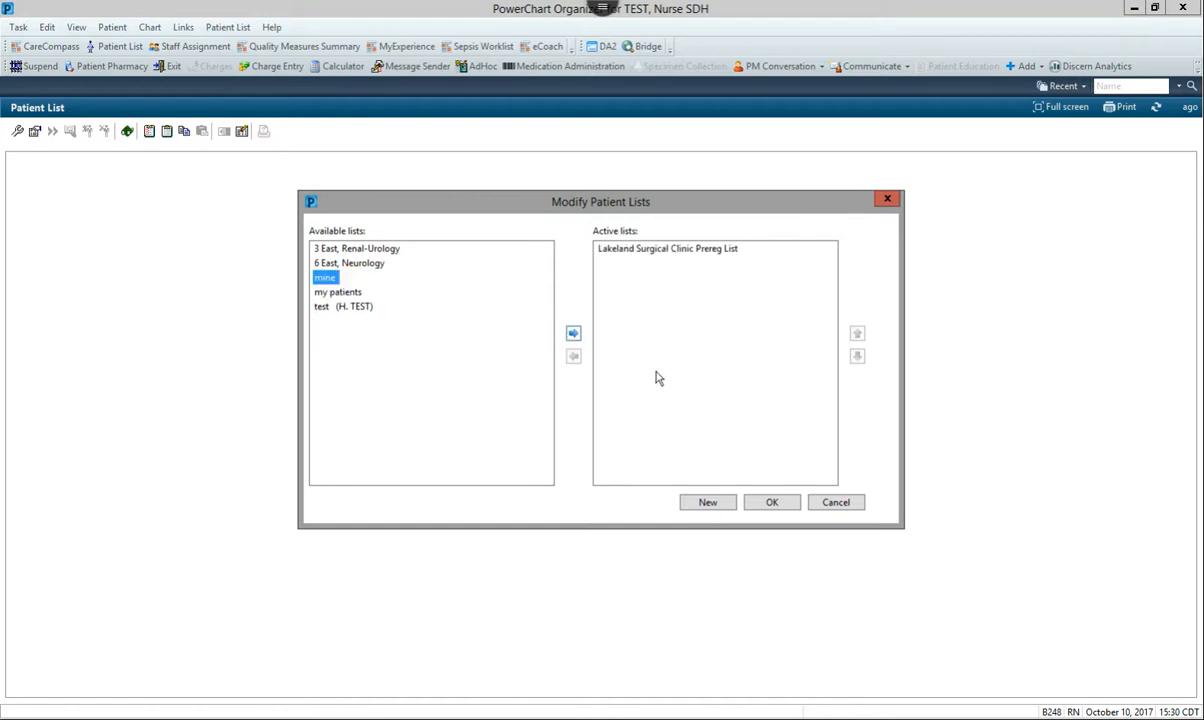
{"action": "left_click", "coordinate": [762, 502]}
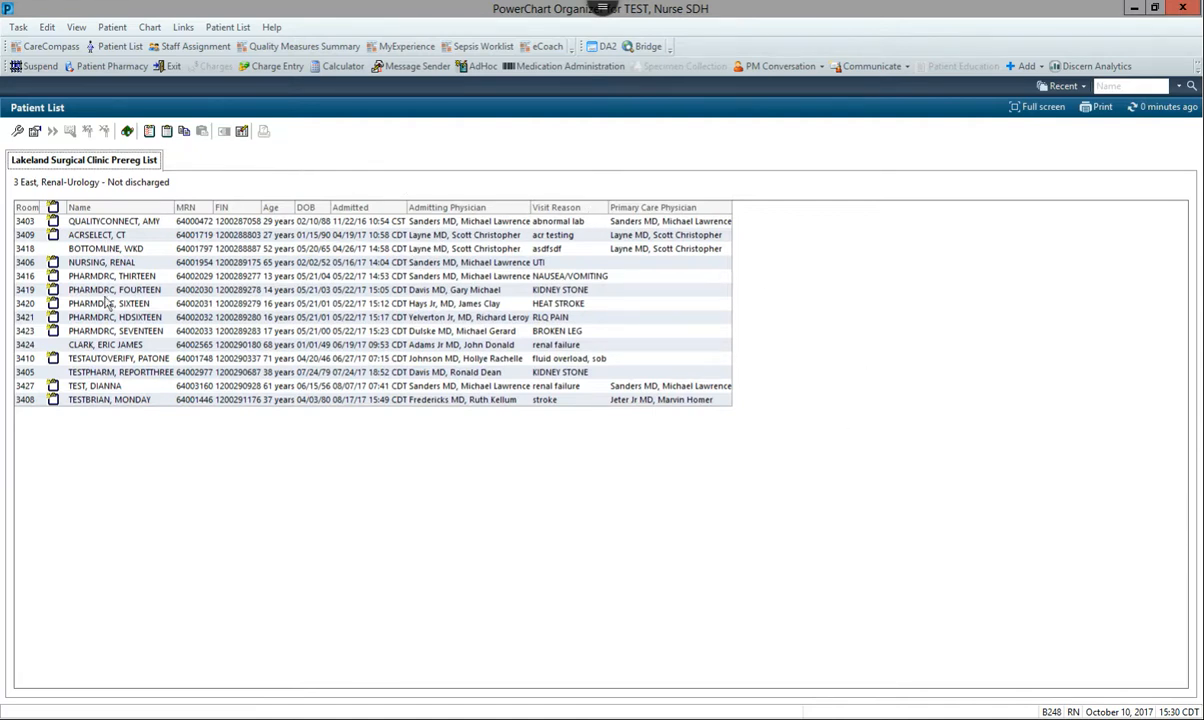
Sort the patient list by room in both directions, and by name, admitting physician and primary care physician
{"action": "left_click", "coordinate": [28, 207]}
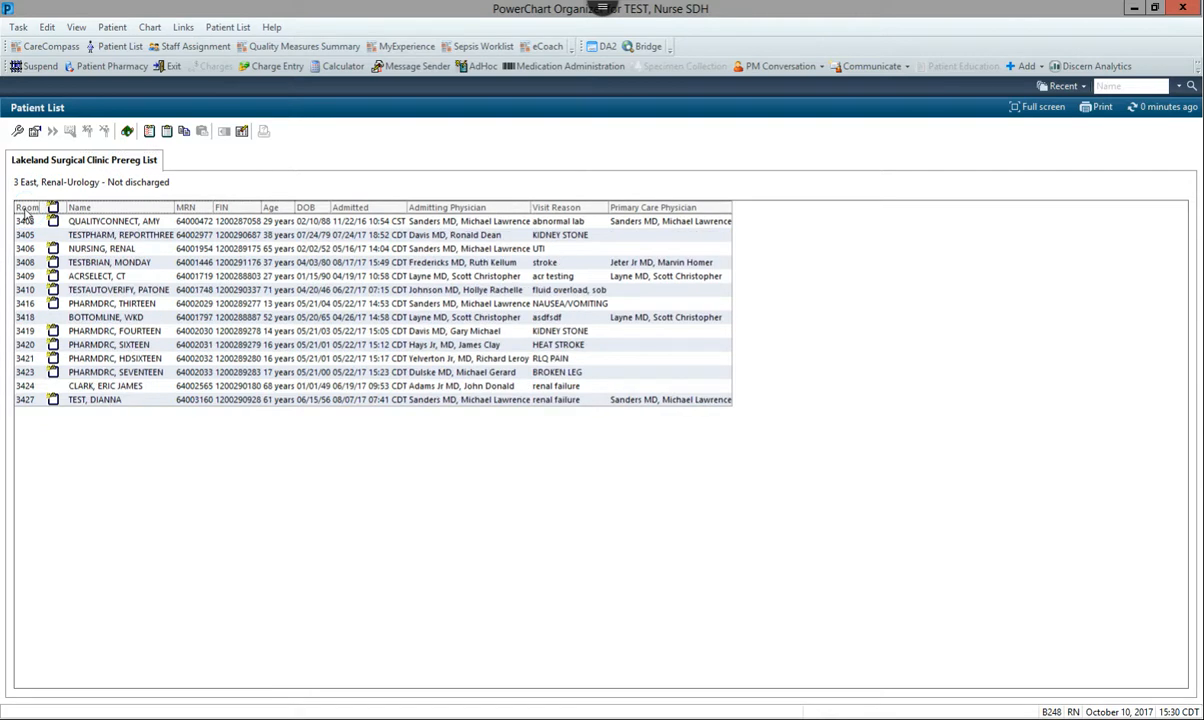
{"action": "left_click", "coordinate": [28, 207]}
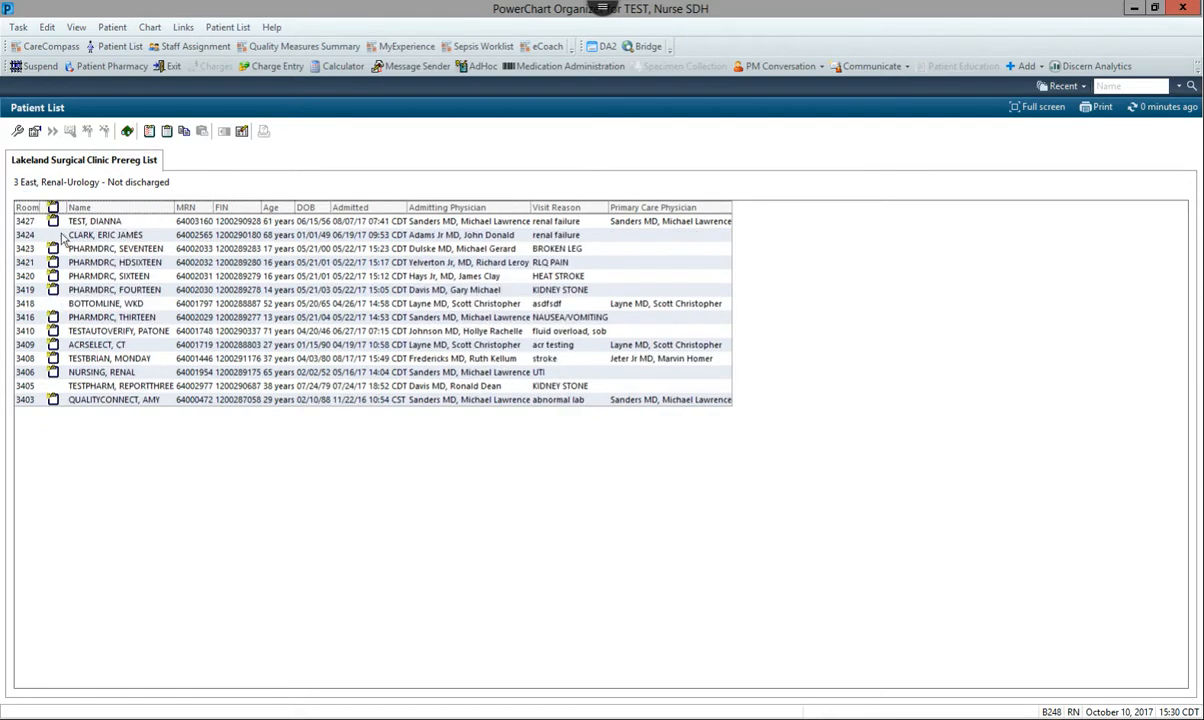
{"action": "left_click", "coordinate": [124, 208]}
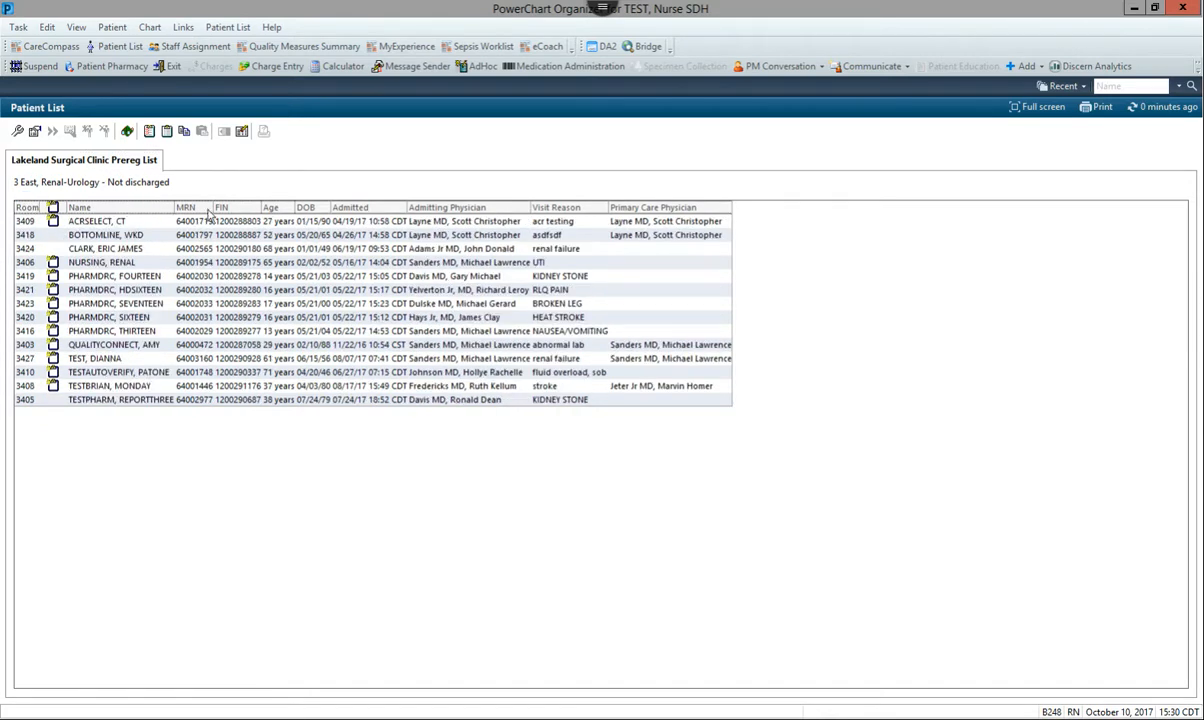
{"action": "left_click", "coordinate": [460, 209]}
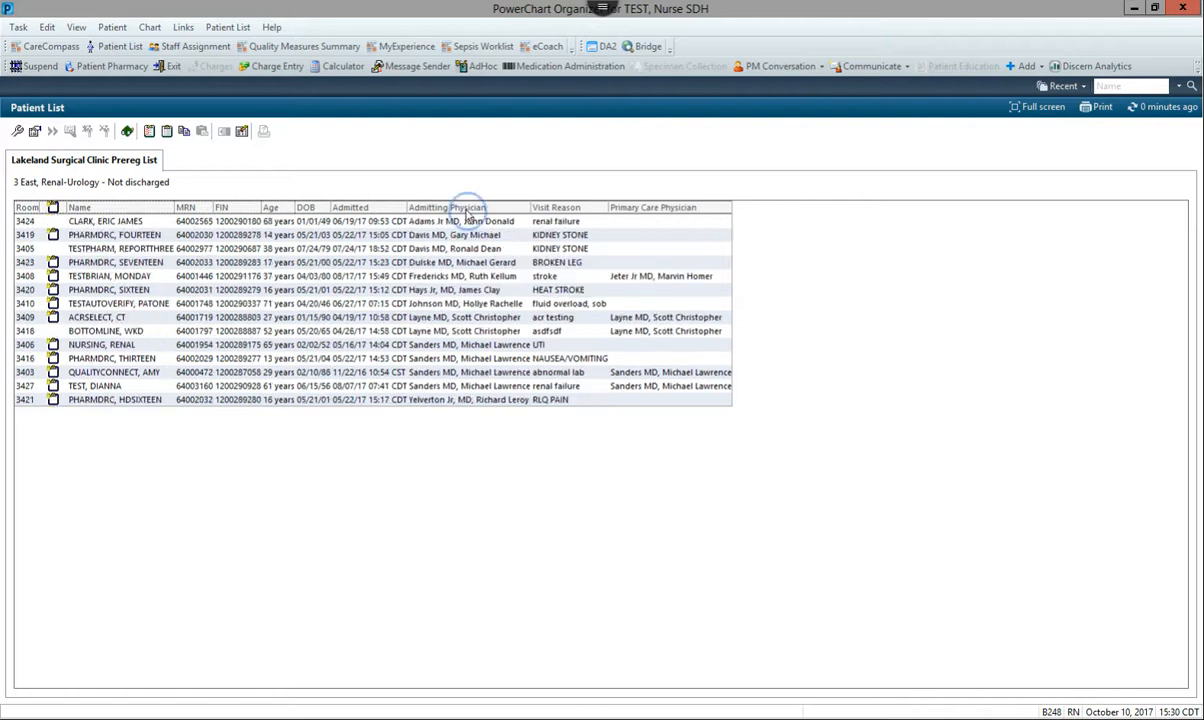
{"action": "left_click", "coordinate": [620, 207]}
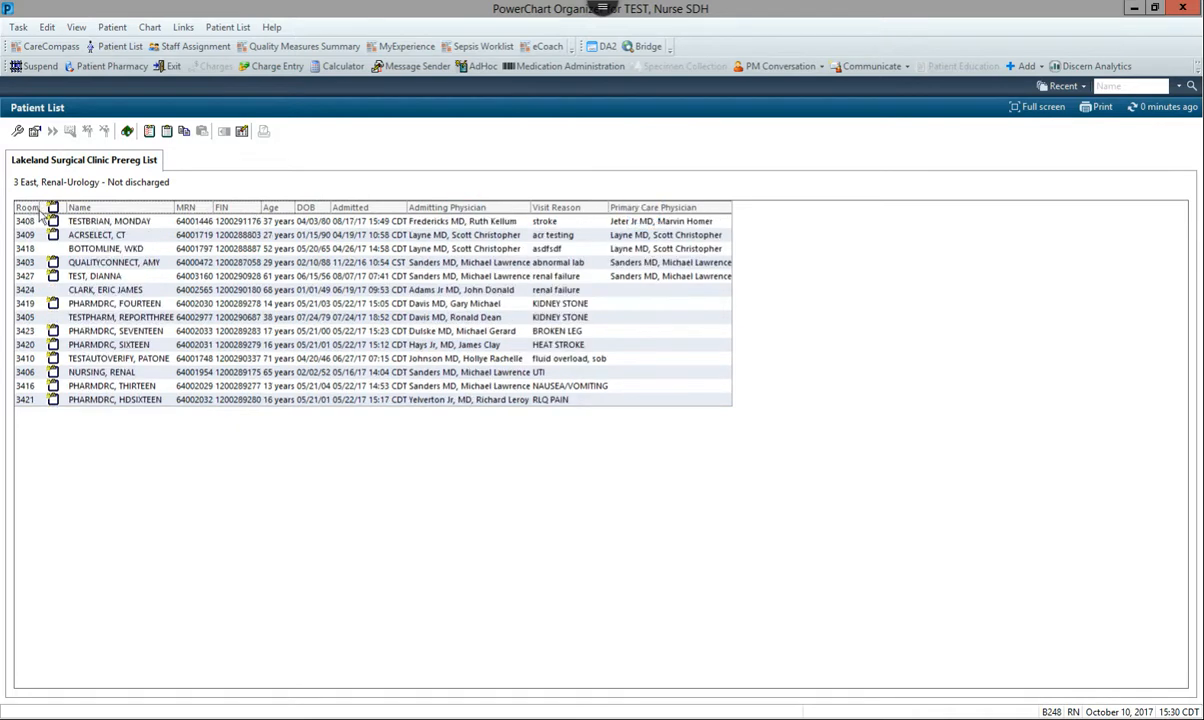
Open the Customize Columns tool and review the fields available for a custom sort, closing the sort settings without changes
{"action": "left_click", "coordinate": [242, 132]}
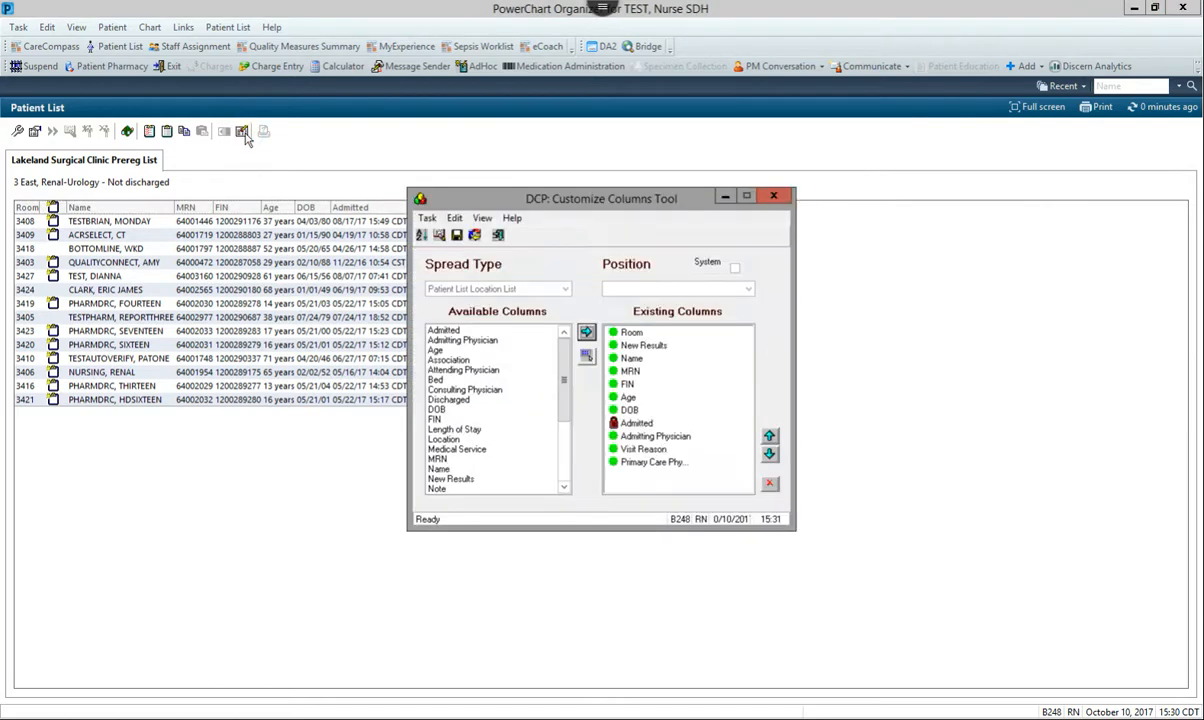
{"action": "left_click", "coordinate": [421, 236]}
{"action": "left_click", "coordinate": [616, 351]}
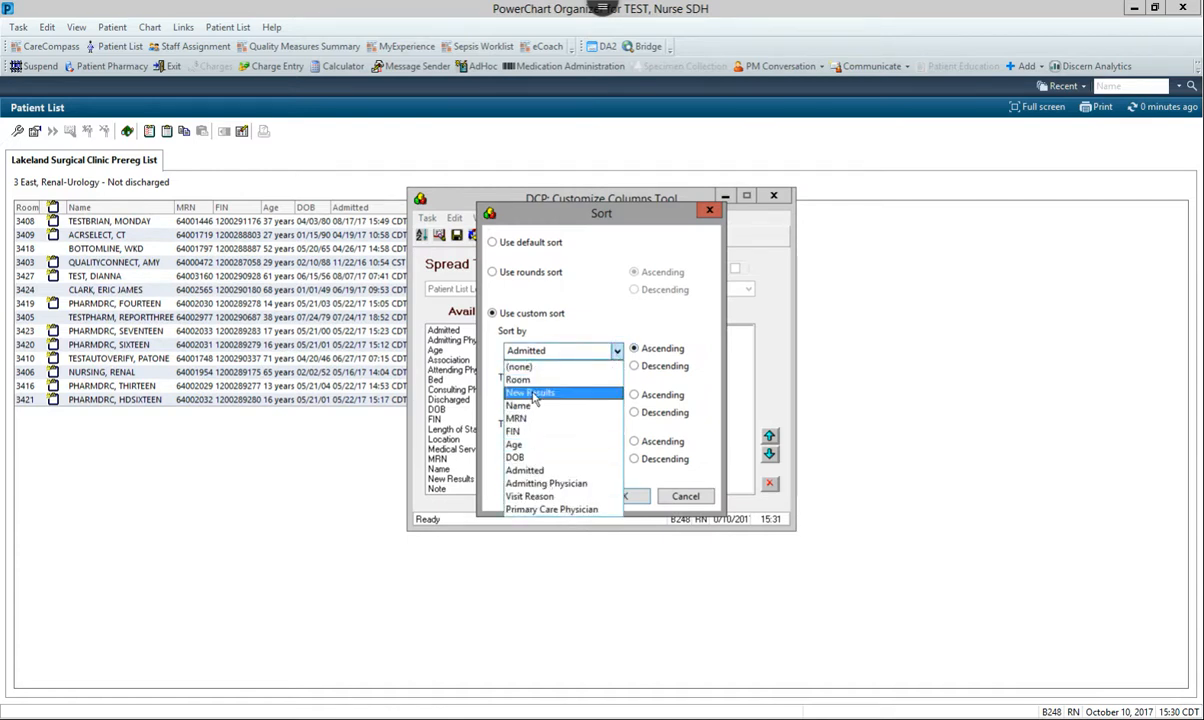
{"action": "left_click", "coordinate": [701, 470]}
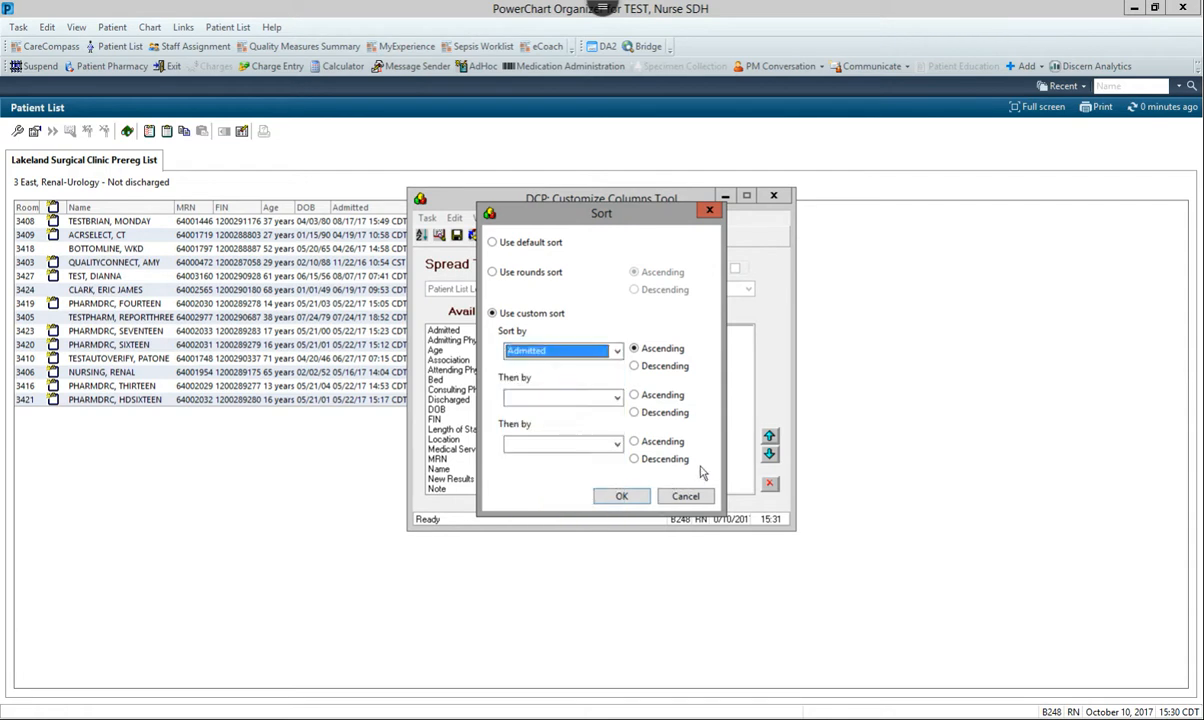
{"action": "left_click", "coordinate": [677, 495]}
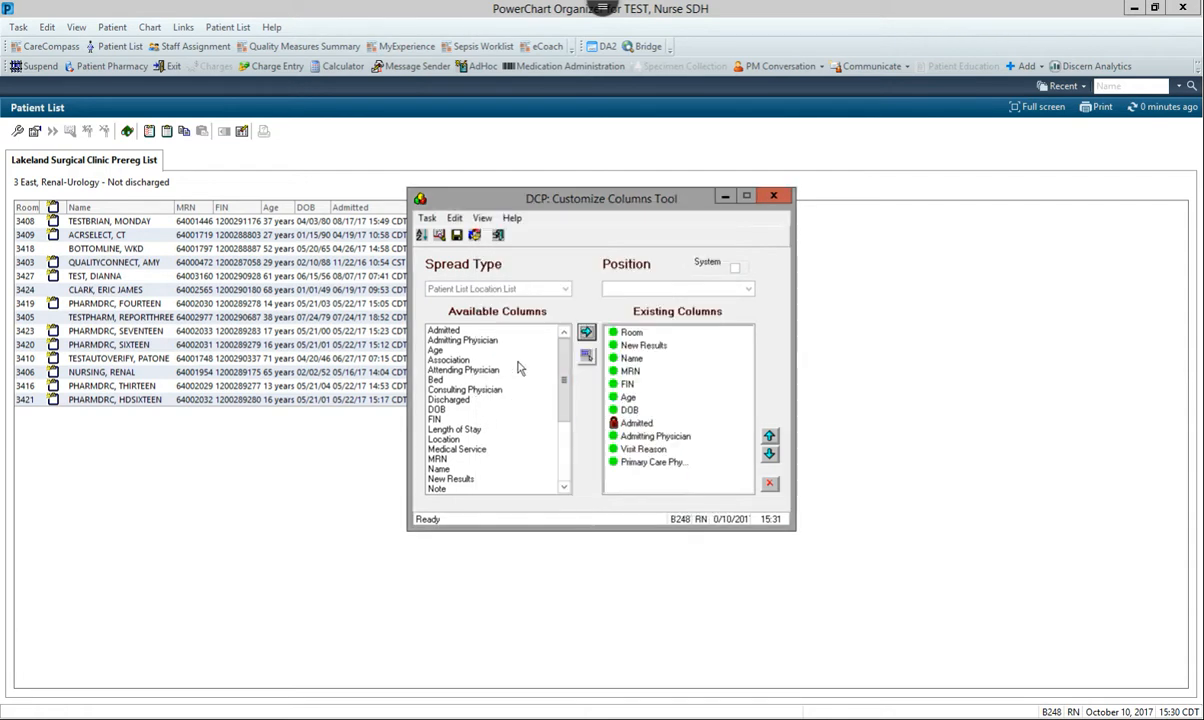
Try to add the Admitting Physician column to the existing columns
{"action": "left_click", "coordinate": [458, 330]}
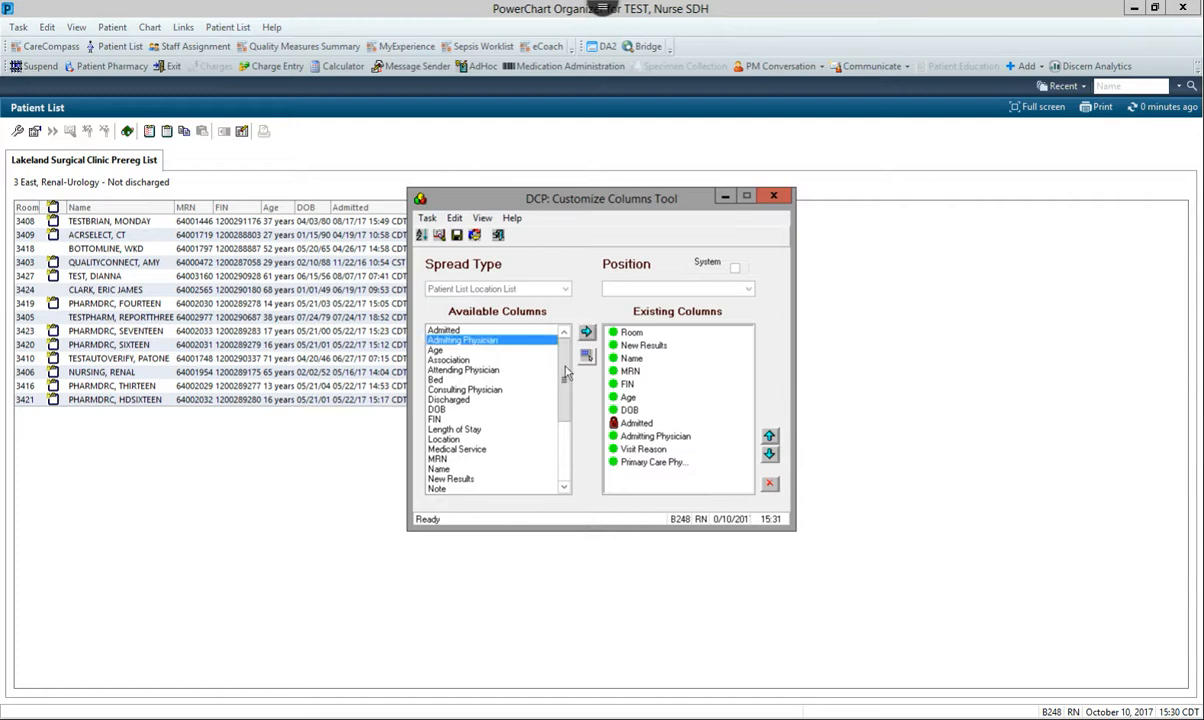
{"action": "left_click", "coordinate": [586, 331]}
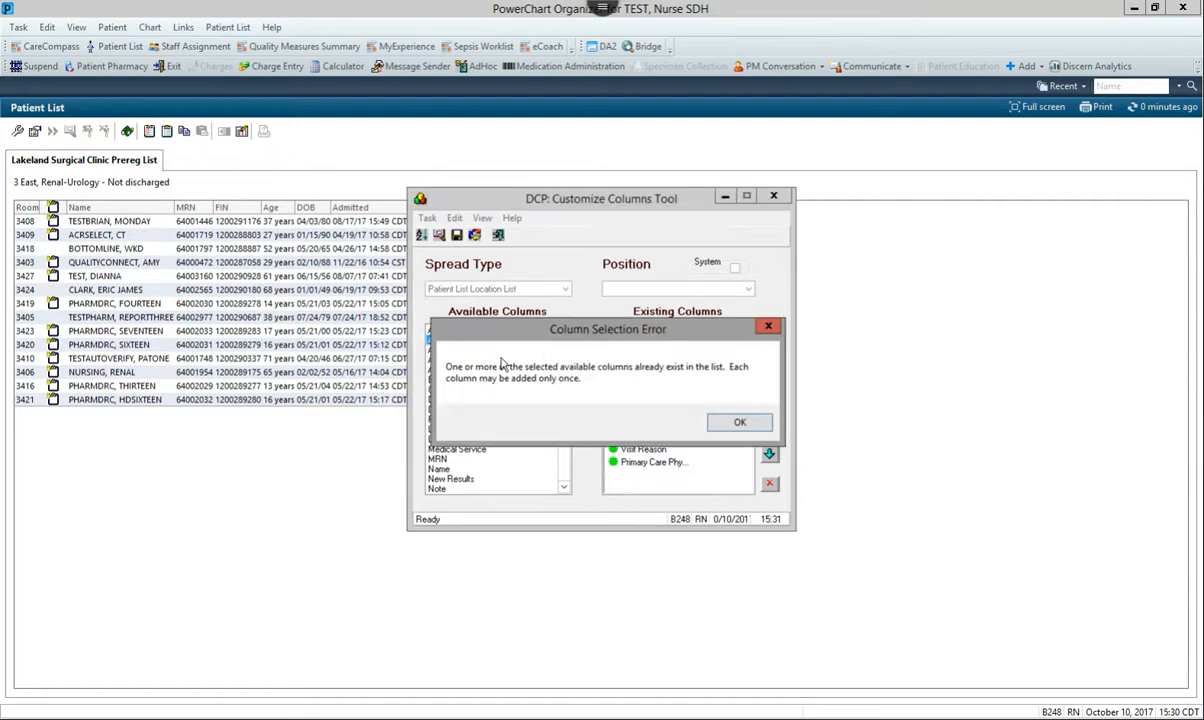
{"action": "left_click", "coordinate": [738, 421]}
Add the Consulting Physician column to the existing columns of the patient list
{"action": "left_click", "coordinate": [478, 390]}
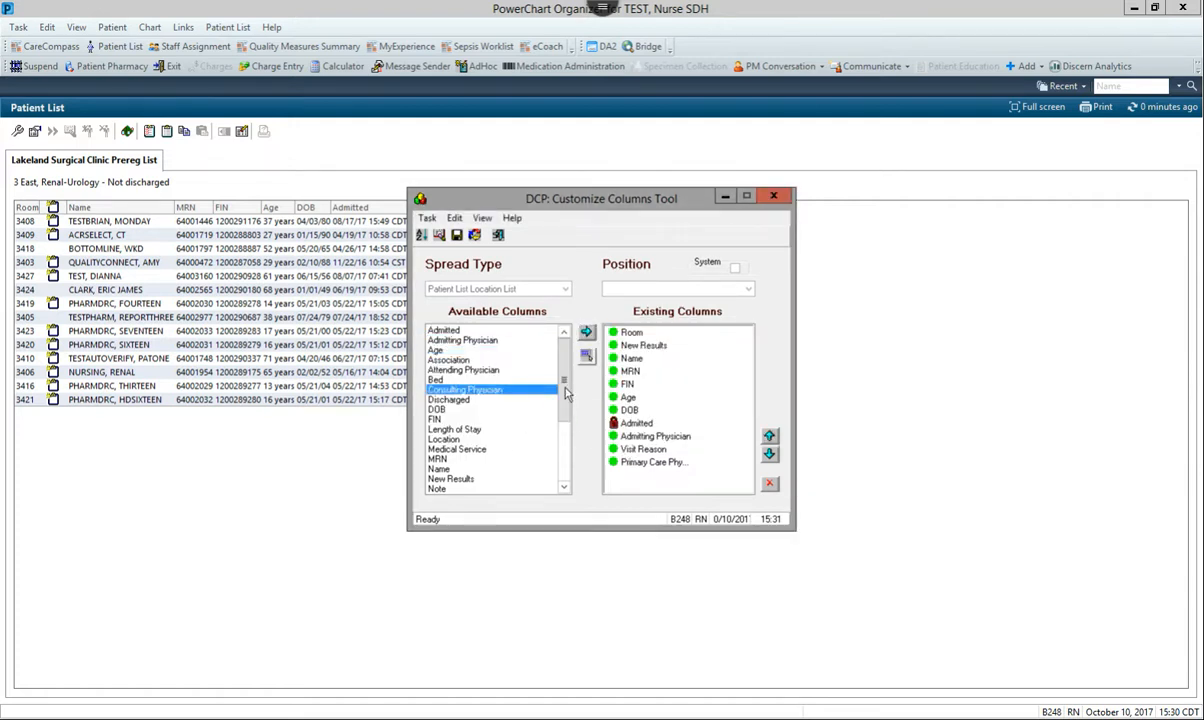
{"action": "left_click", "coordinate": [586, 332]}
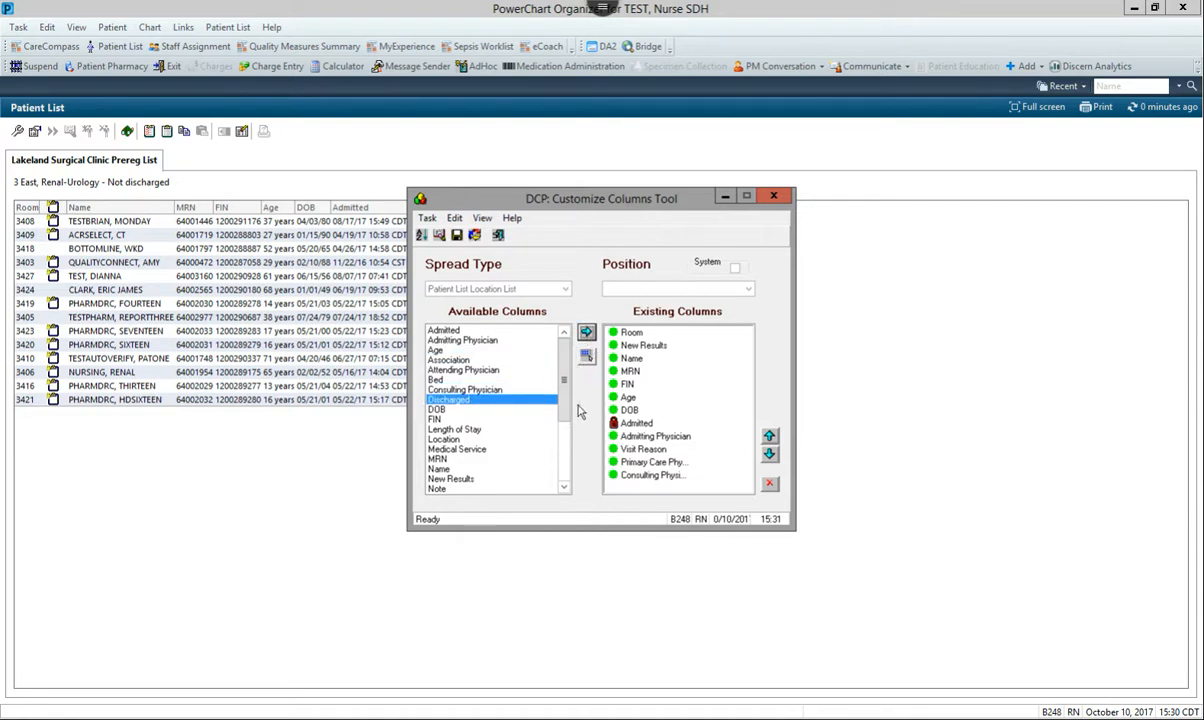
Try to add the Primary Care Physician column to the existing columns
{"action": "left_click_drag", "start_coordinate": [563, 392], "coordinate": [564, 457]}
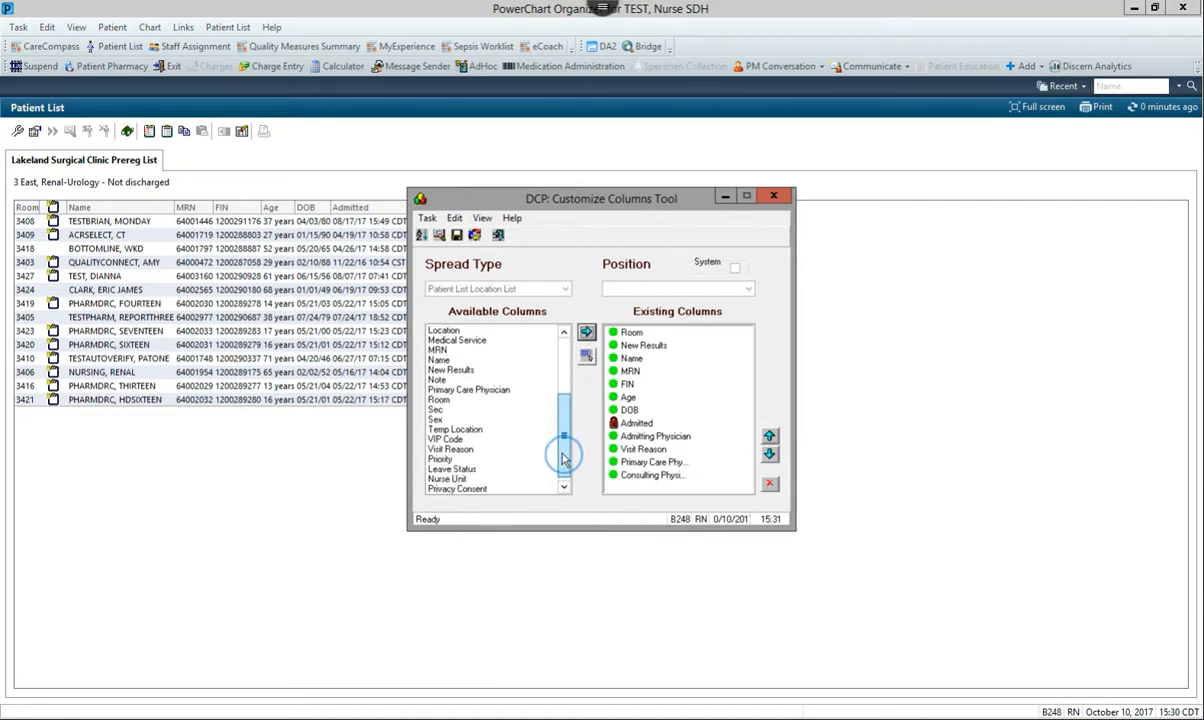
{"action": "left_click", "coordinate": [478, 389]}
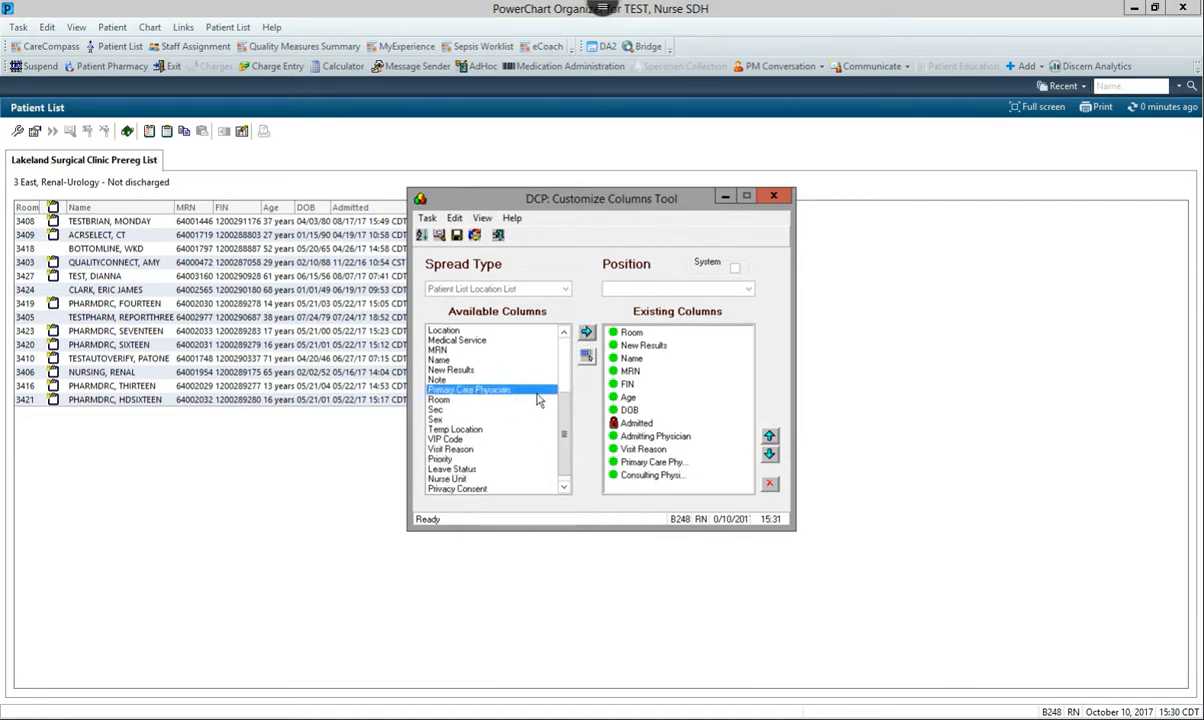
{"action": "left_click", "coordinate": [586, 332]}
{"action": "left_click", "coordinate": [728, 424]}
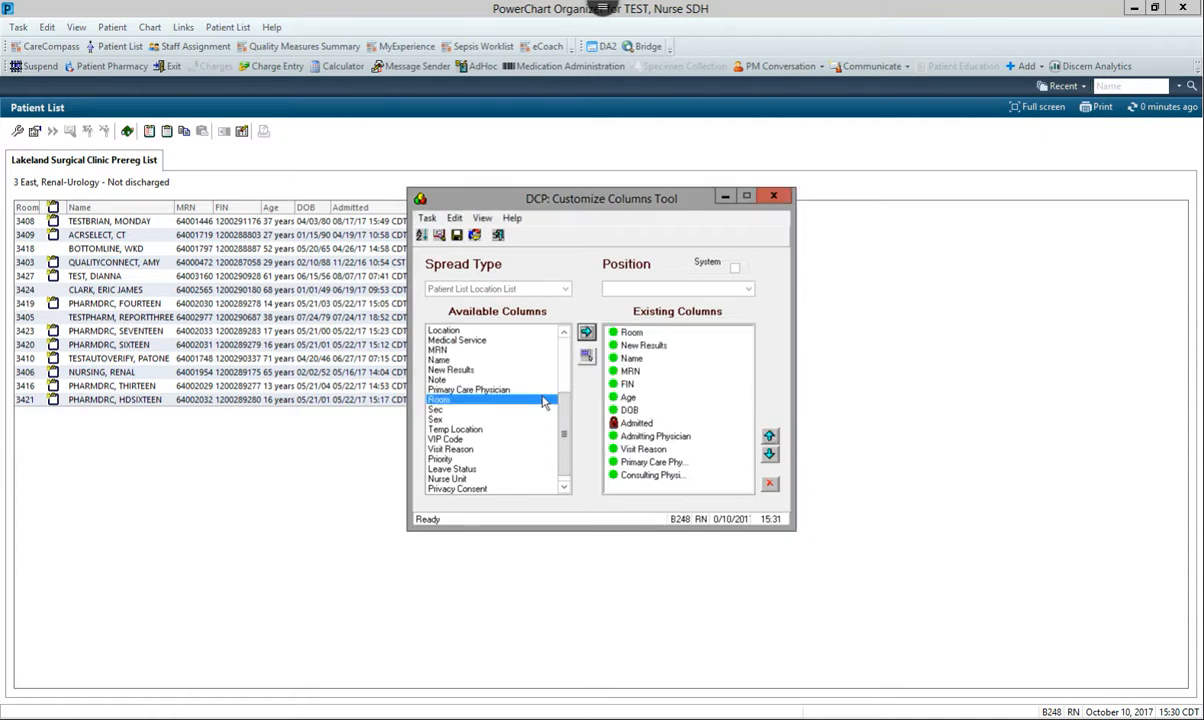
Save the customized column layout and return to the patient list
{"action": "left_click_drag", "start_coordinate": [563, 418], "coordinate": [566, 355]}
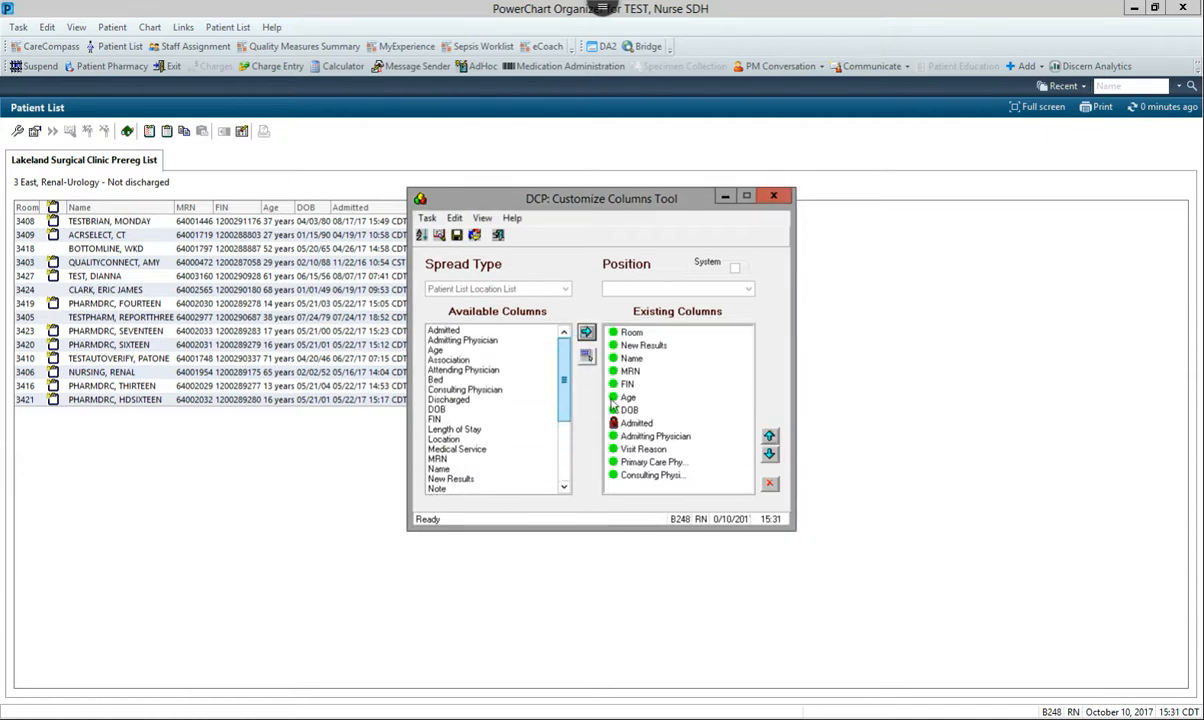
{"action": "left_click", "coordinate": [474, 235]}
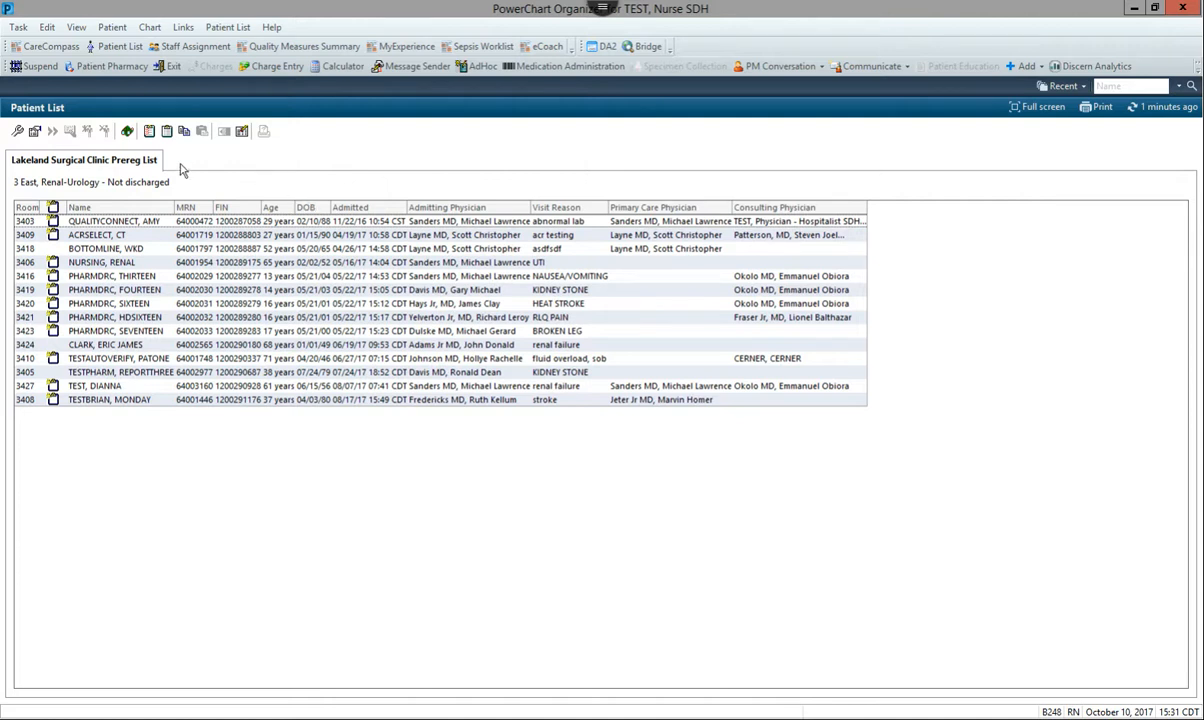
Create a new Provider Group patient list and choose Lakeland Surgical Clinic, PLLC as its provider group
{"action": "left_click", "coordinate": [16, 134]}
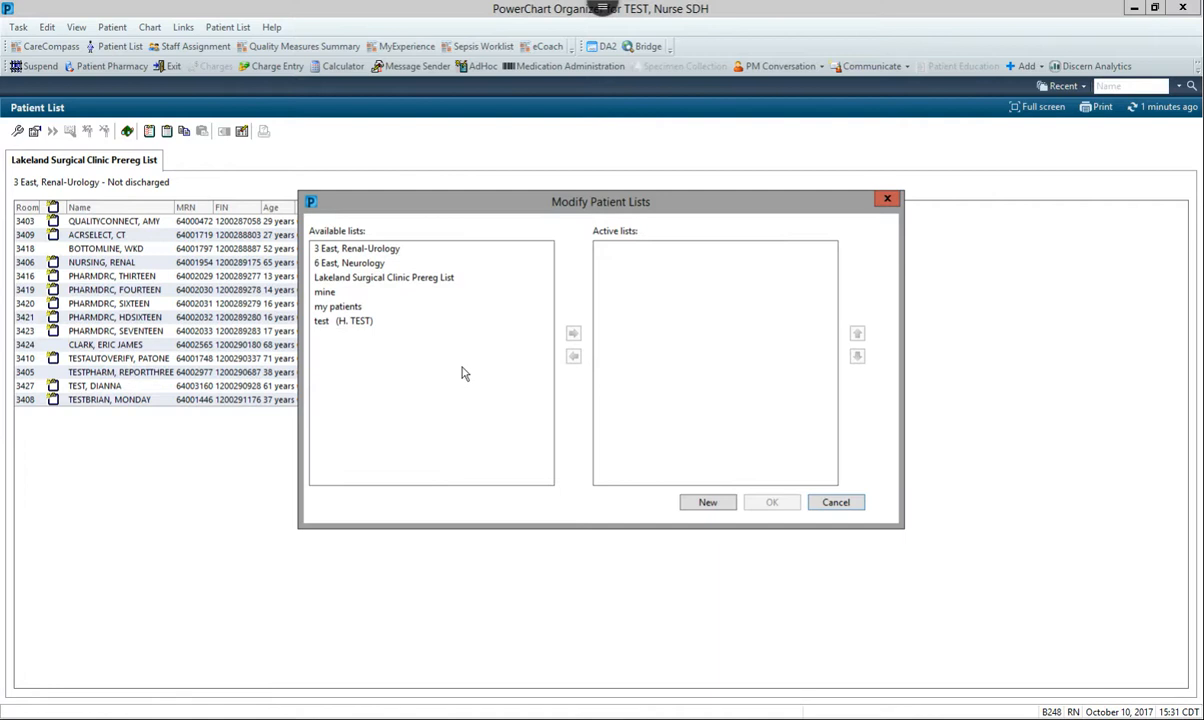
{"action": "left_click", "coordinate": [707, 502]}
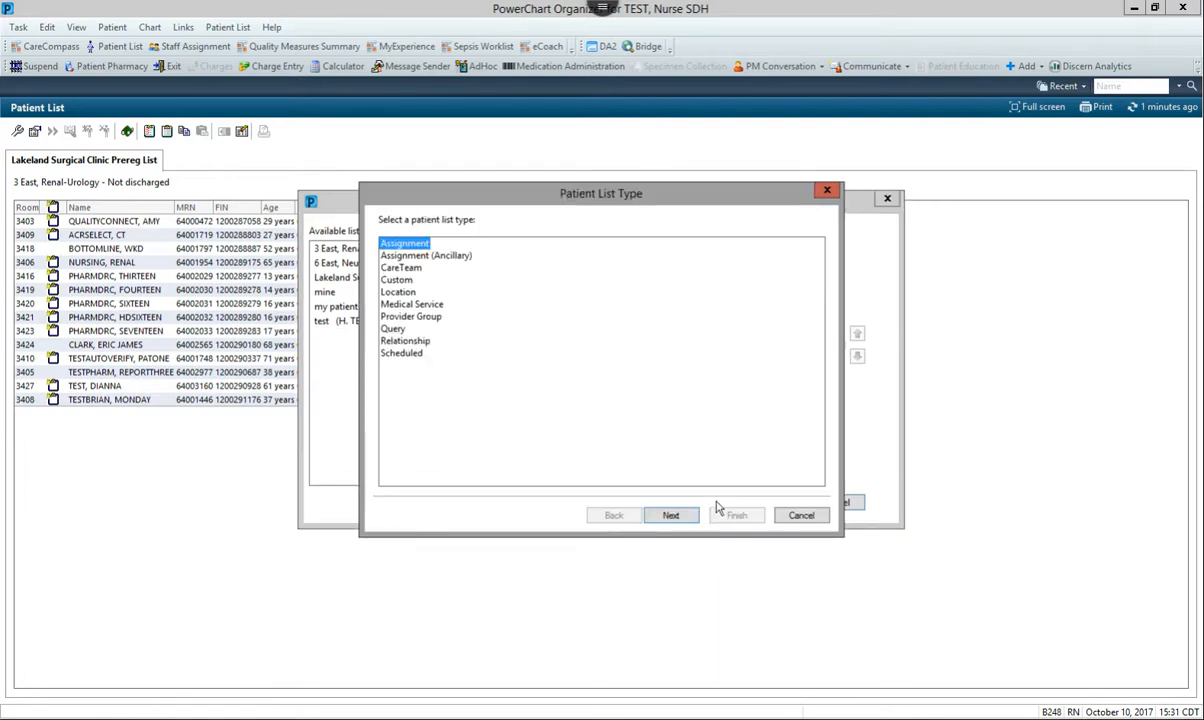
{"action": "left_click", "coordinate": [395, 316]}
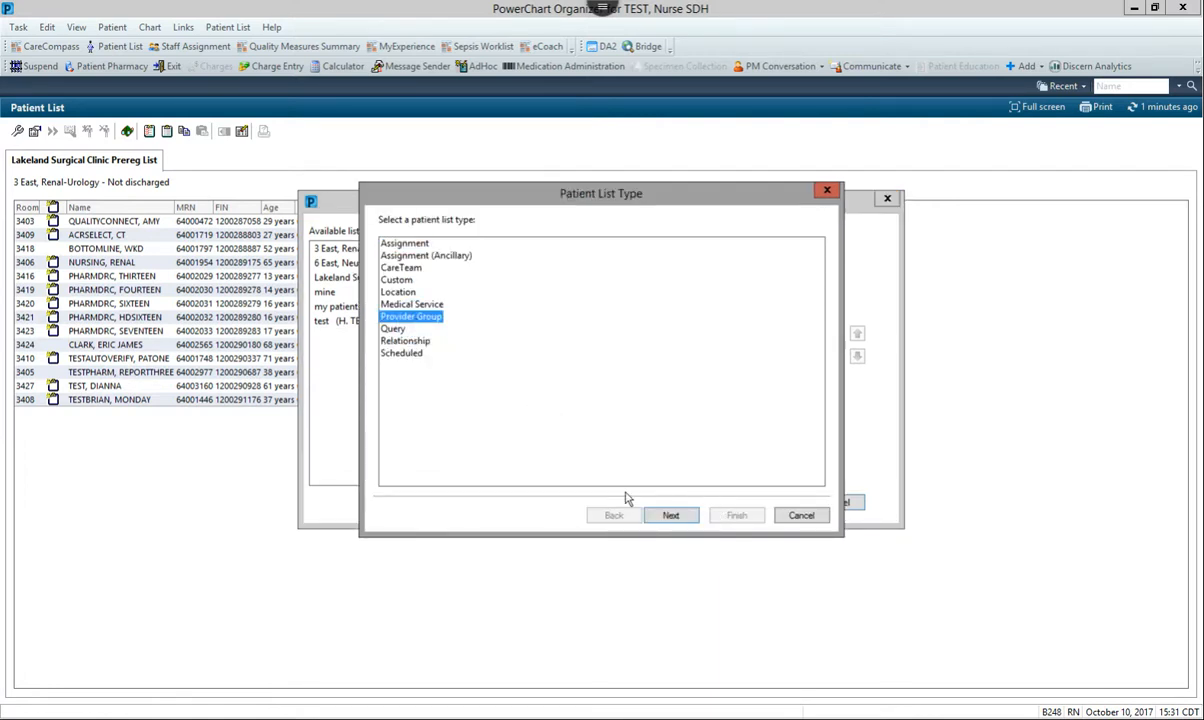
{"action": "left_click", "coordinate": [674, 515]}
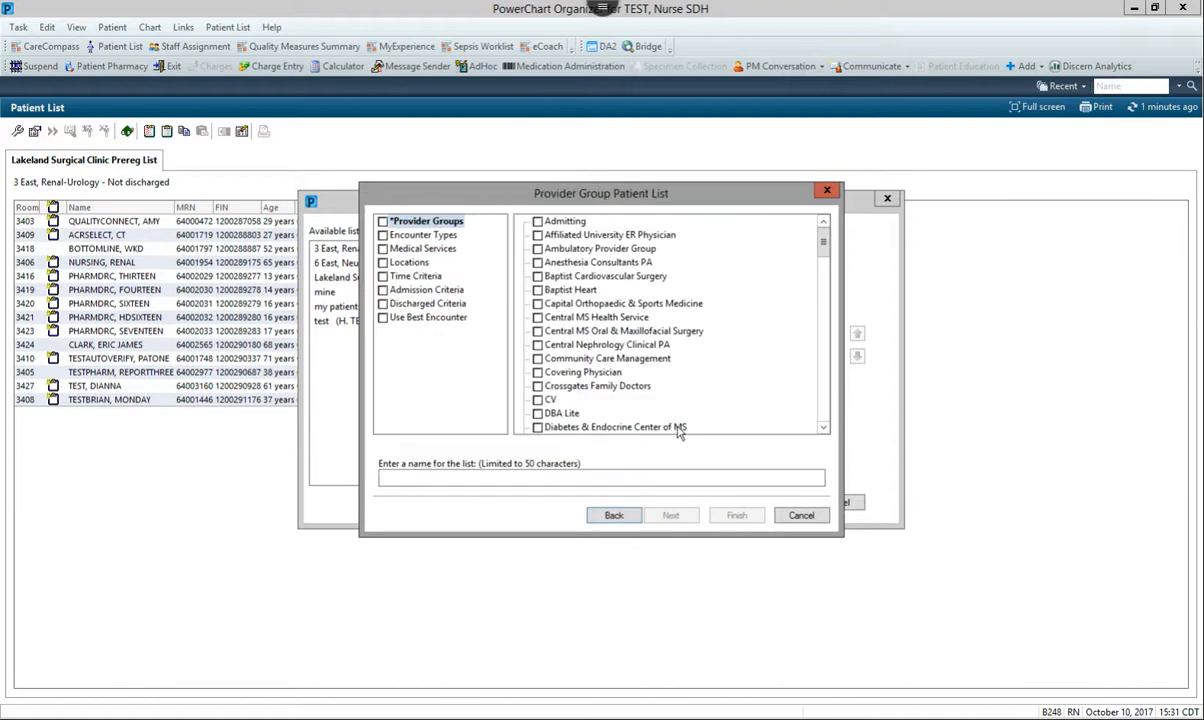
{"action": "left_click_drag", "start_coordinate": [827, 256], "coordinate": [827, 322]}
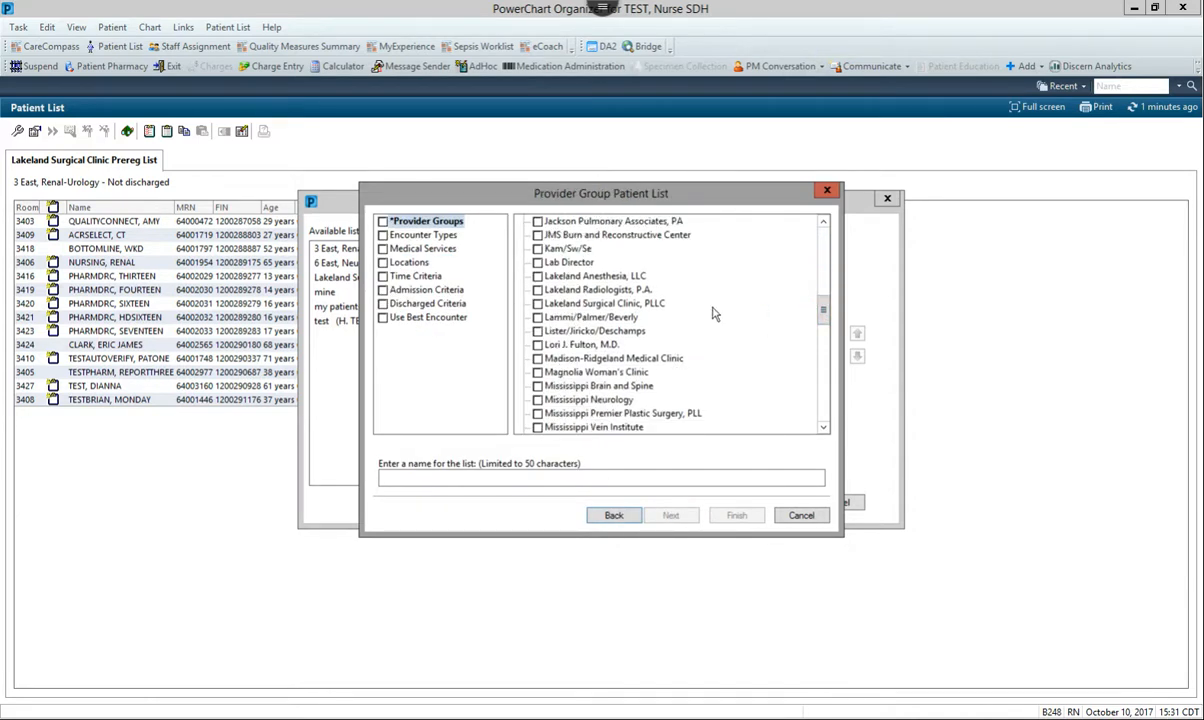
{"action": "left_click", "coordinate": [537, 303]}
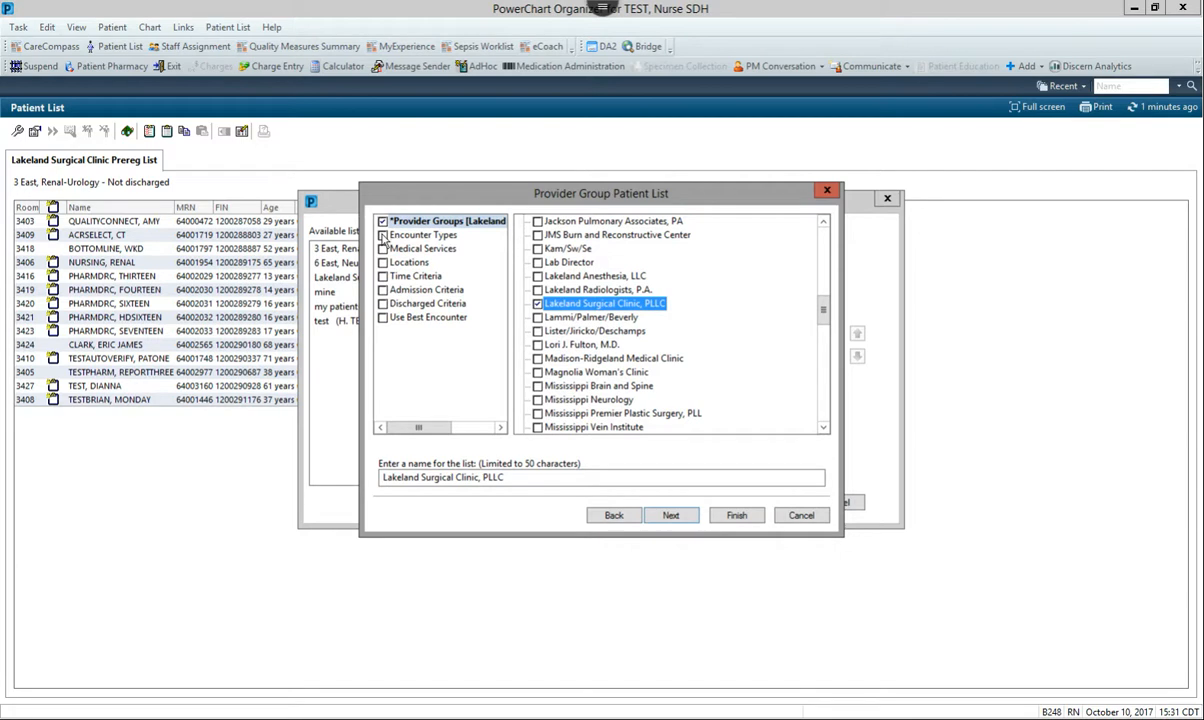
Restrict the list's encounter types to Inpatient, Observation and Outpatient in a Bed
{"action": "left_click", "coordinate": [386, 235]}
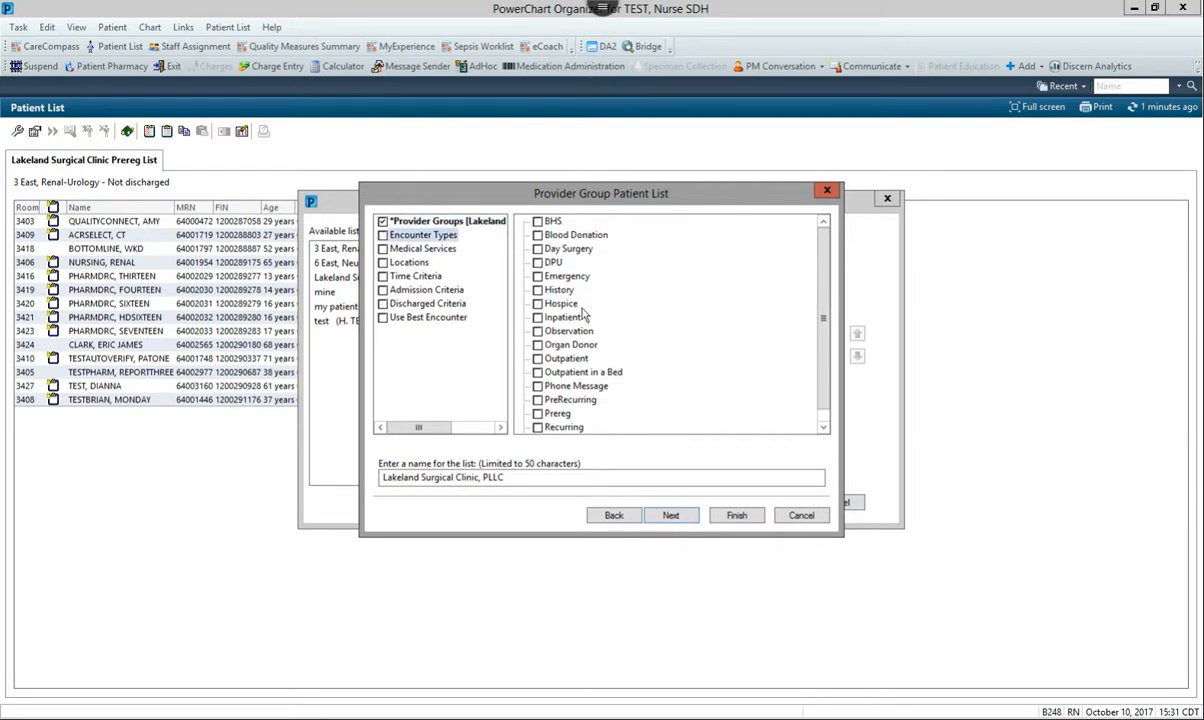
{"action": "left_click", "coordinate": [538, 317]}
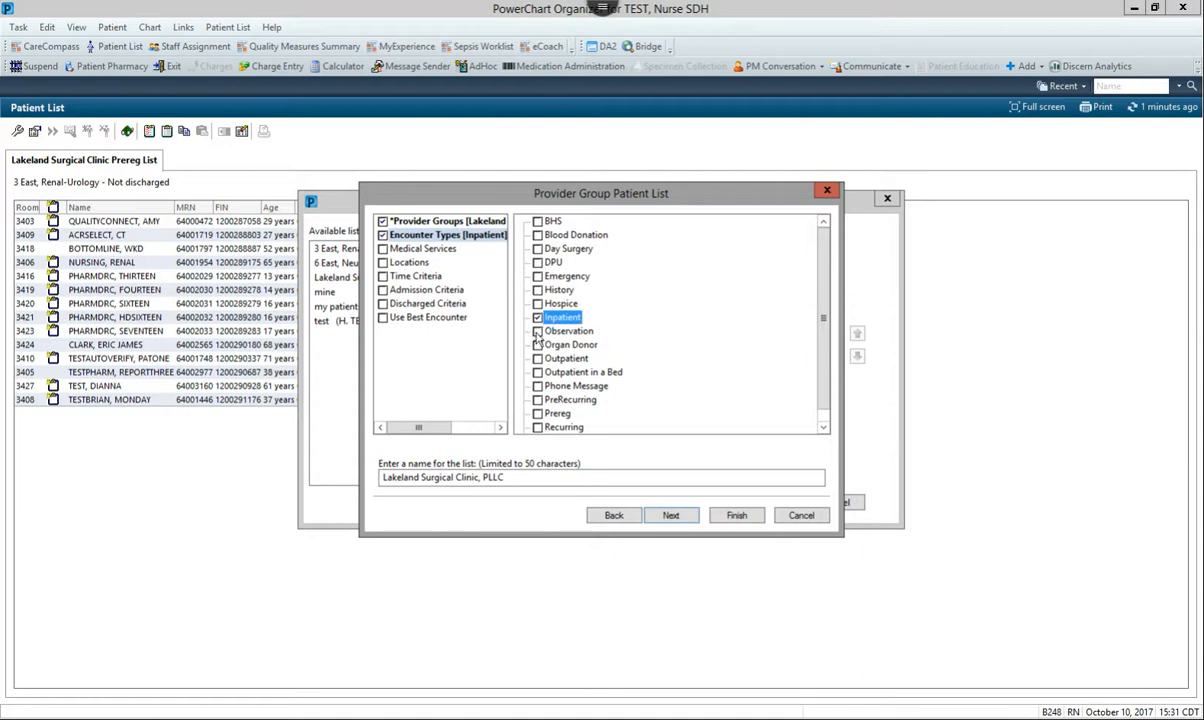
{"action": "left_click", "coordinate": [538, 331]}
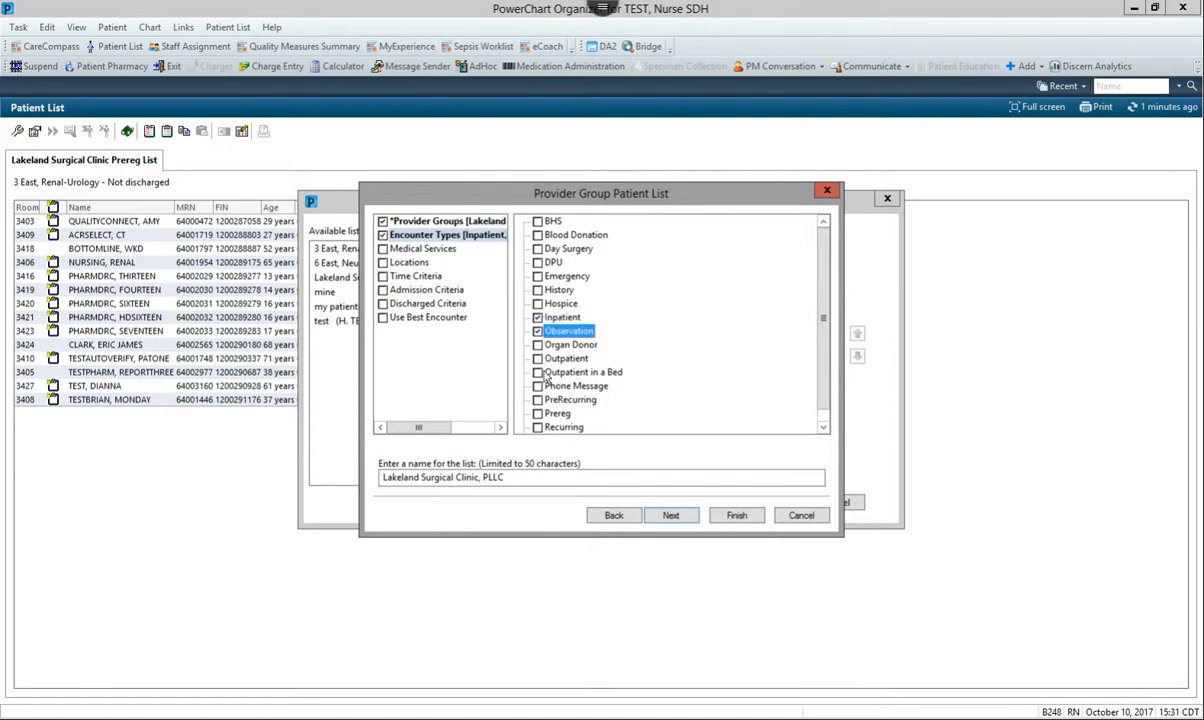
{"action": "left_click", "coordinate": [538, 372]}
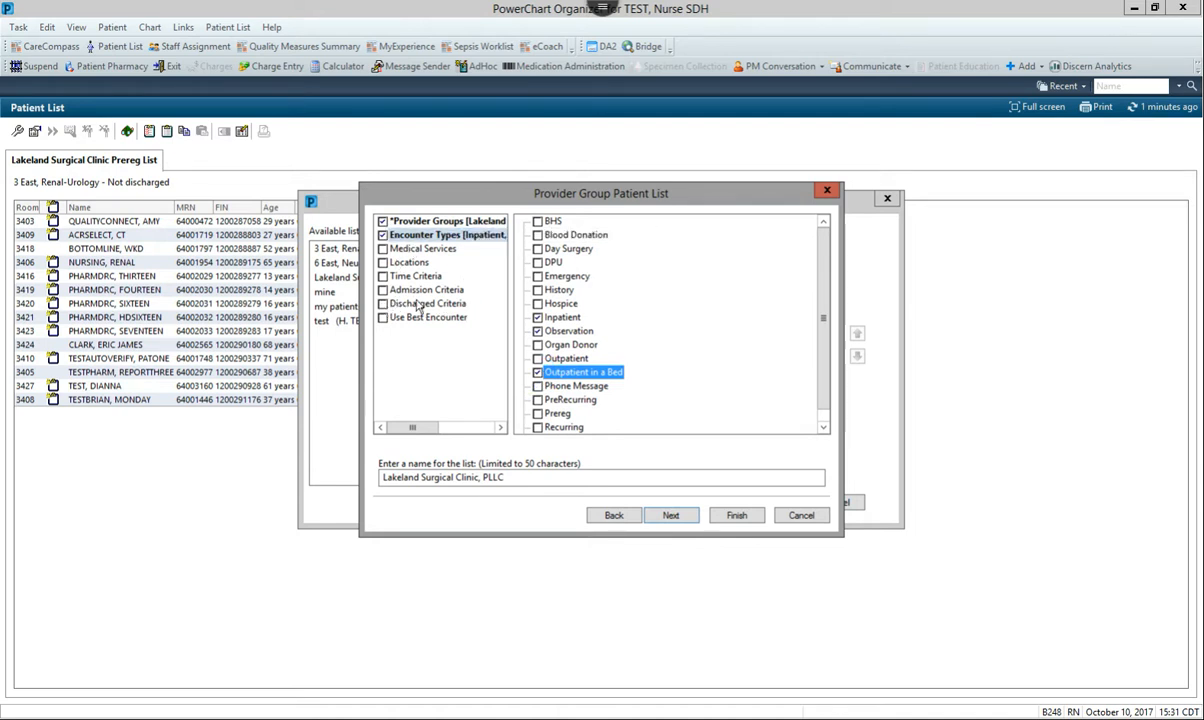
Limit the list to patients not yet discharged and finish it under the name Lakeland Surgical Clinic Hospital List
{"action": "left_click", "coordinate": [384, 308]}
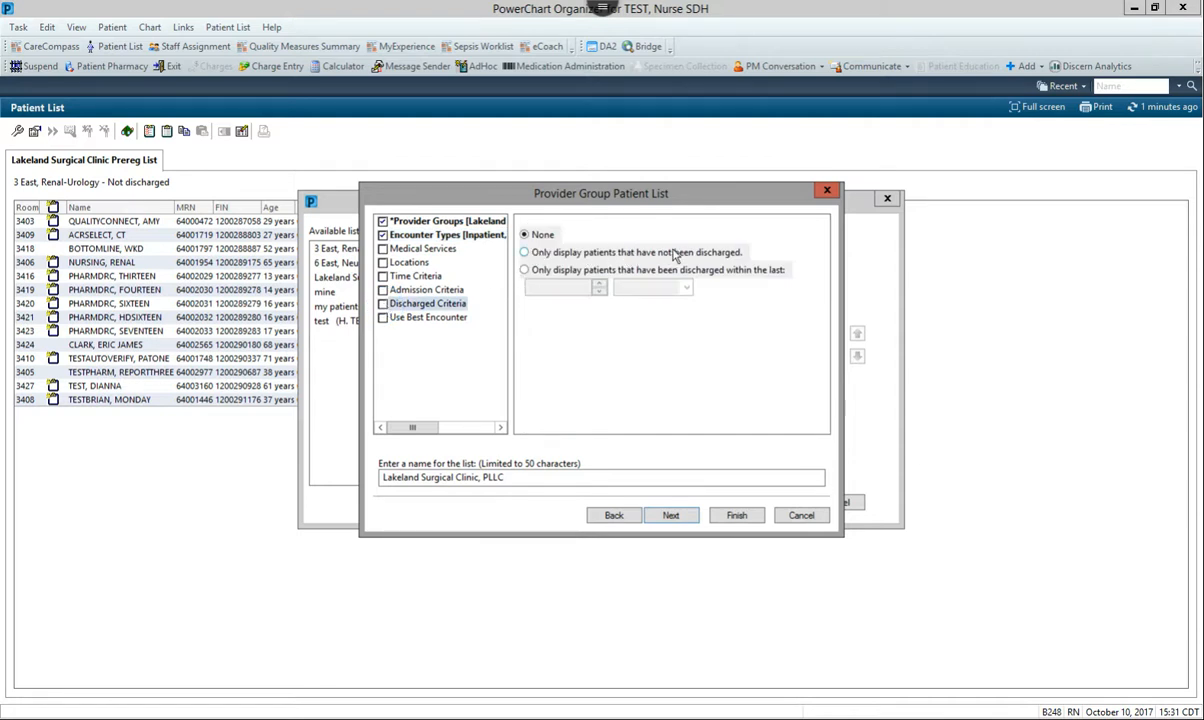
{"action": "left_click", "coordinate": [525, 253]}
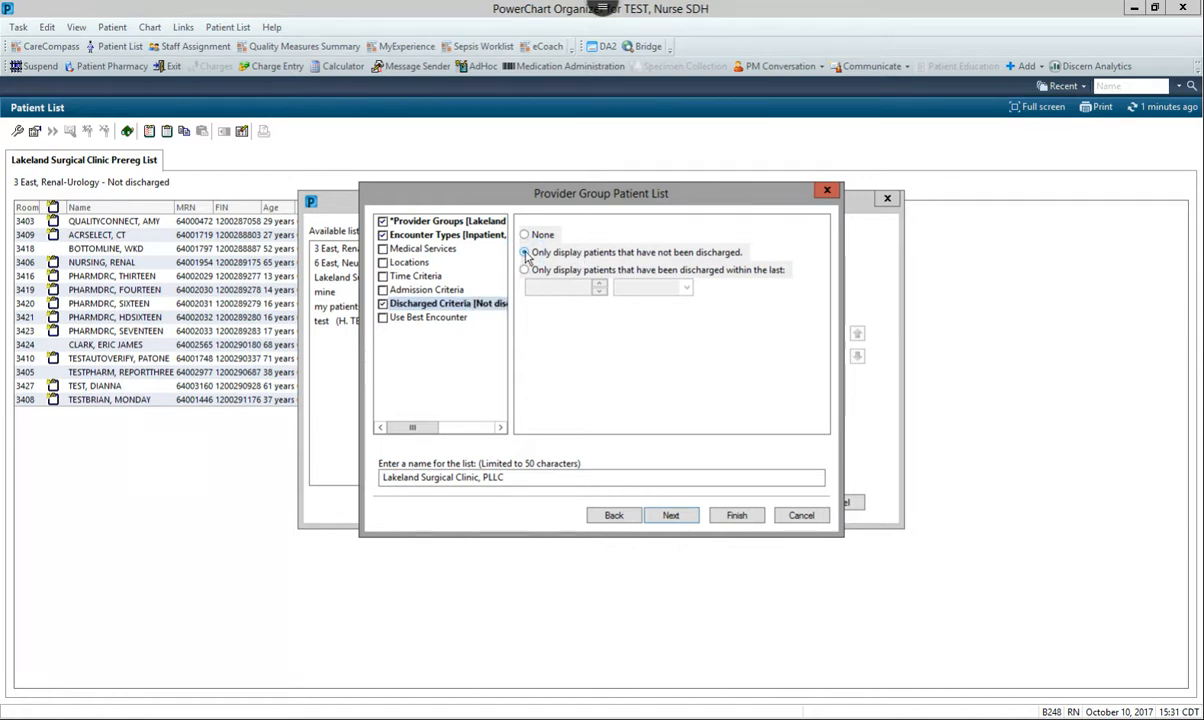
{"action": "double_click", "coordinate": [492, 477]}
{"action": "key", "text": "BackSpace"}
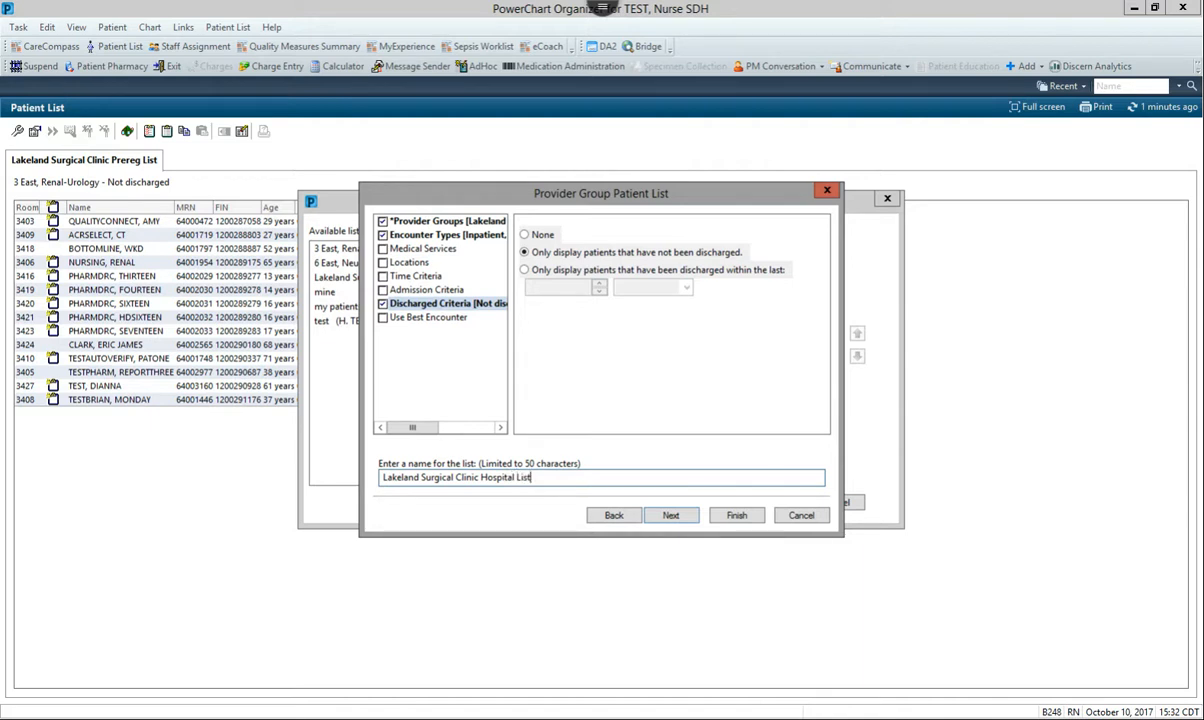
{"action": "left_click", "coordinate": [736, 515]}
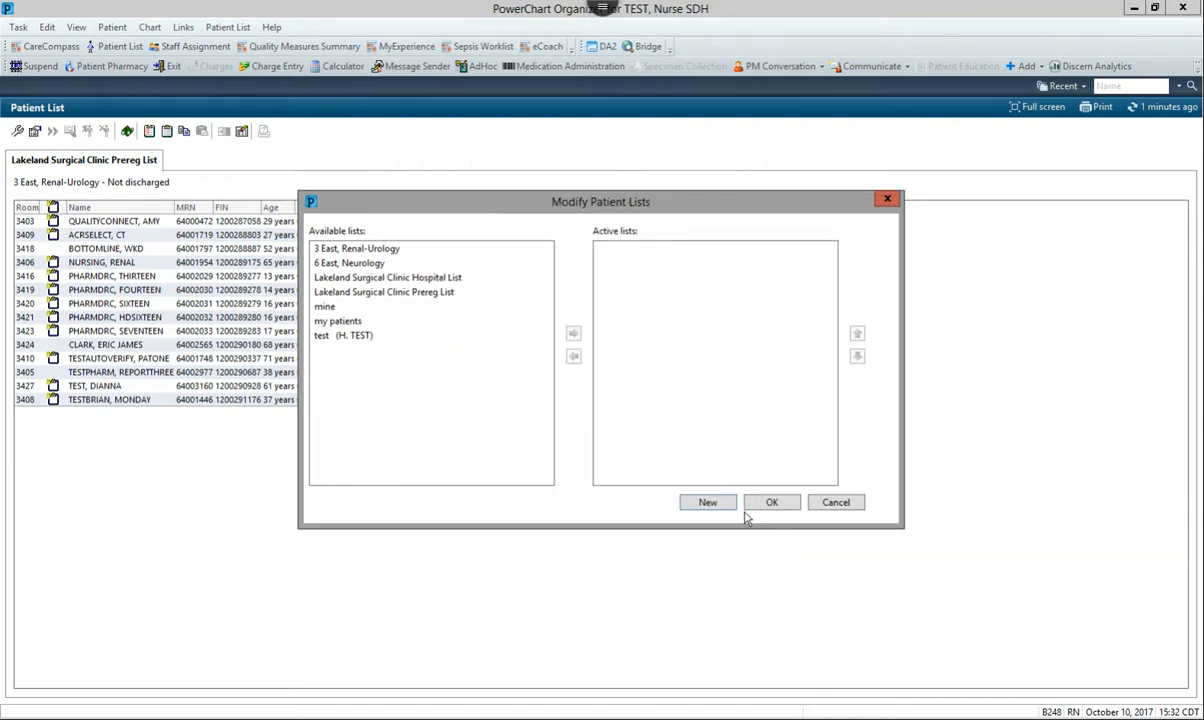
Make the Lakeland Surgical Clinic Prereg List and Lakeland Surgical Clinic Hospital List active and apply the change
{"action": "left_click", "coordinate": [396, 272]}
{"action": "left_click", "coordinate": [400, 291]}
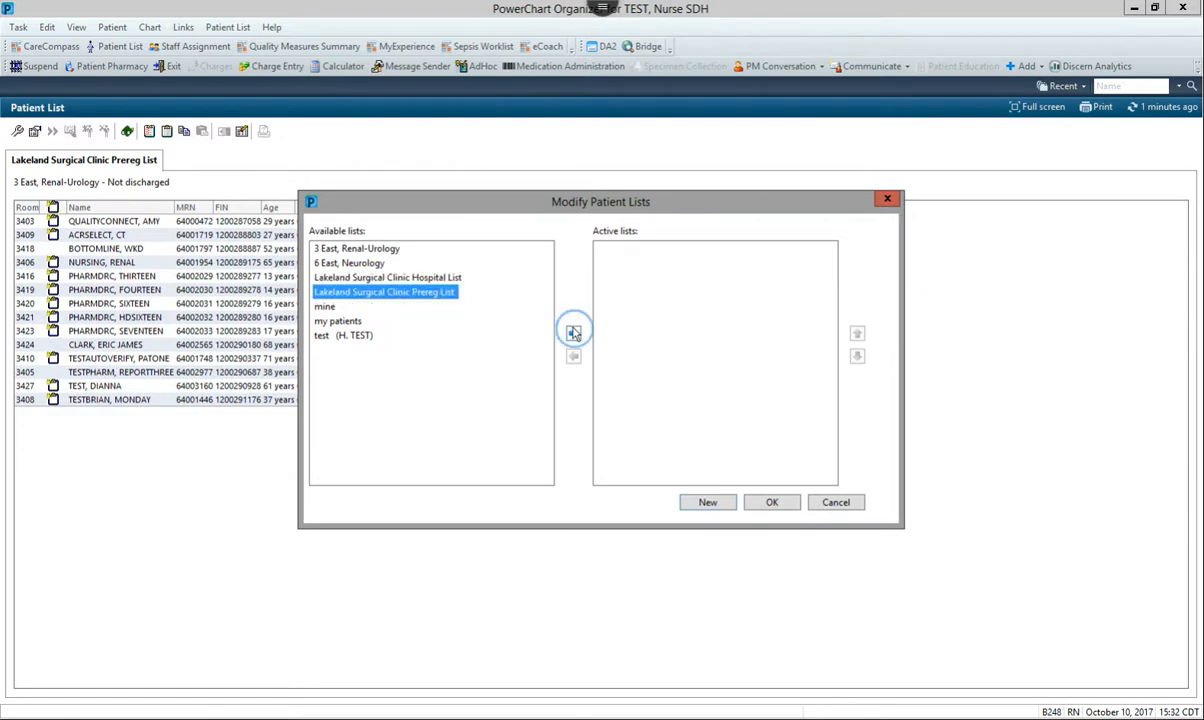
{"action": "left_click", "coordinate": [573, 333]}
{"action": "left_click", "coordinate": [446, 279]}
{"action": "left_click", "coordinate": [573, 333]}
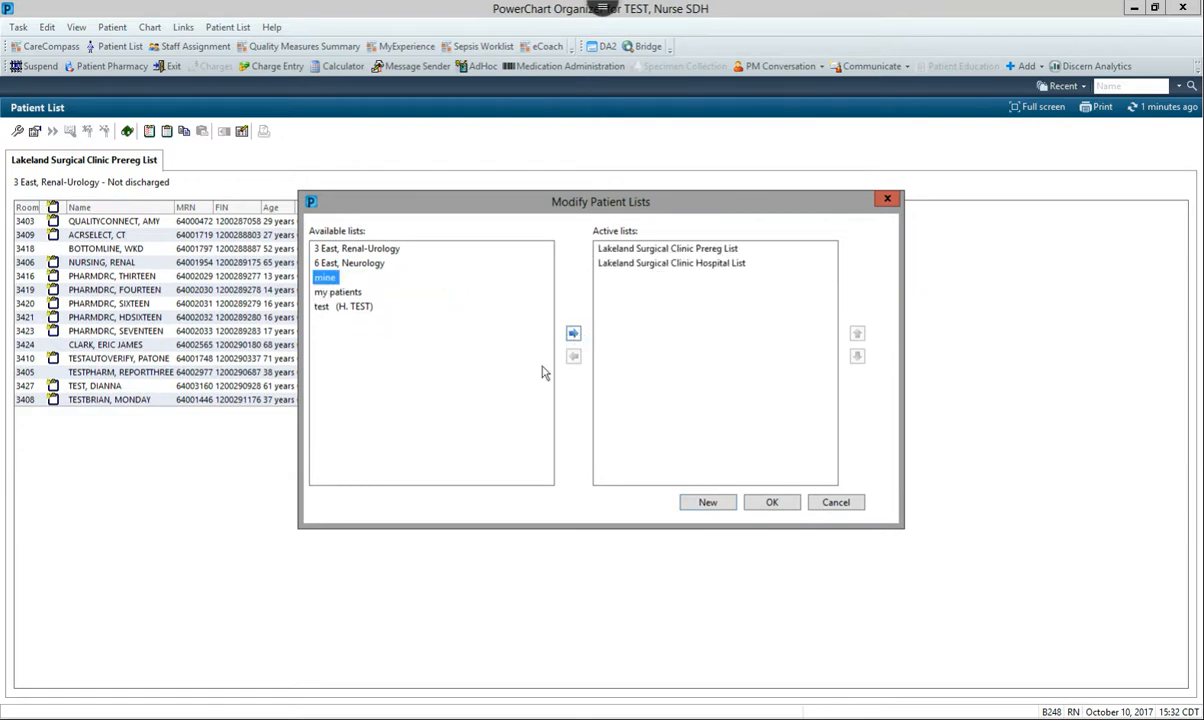
{"action": "left_click", "coordinate": [762, 500]}
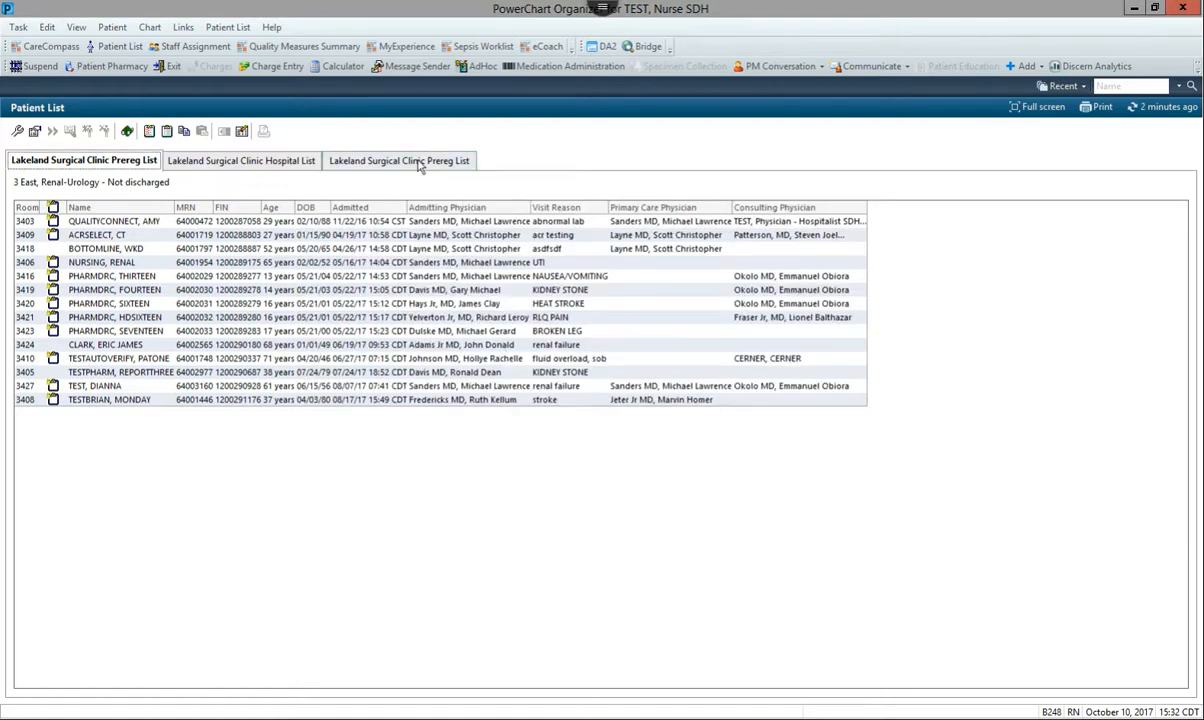
View the Lakeland Surgical Clinic Hospital List and the newly activated Prereg List, ending on the Hospital List
{"action": "left_click", "coordinate": [262, 158]}
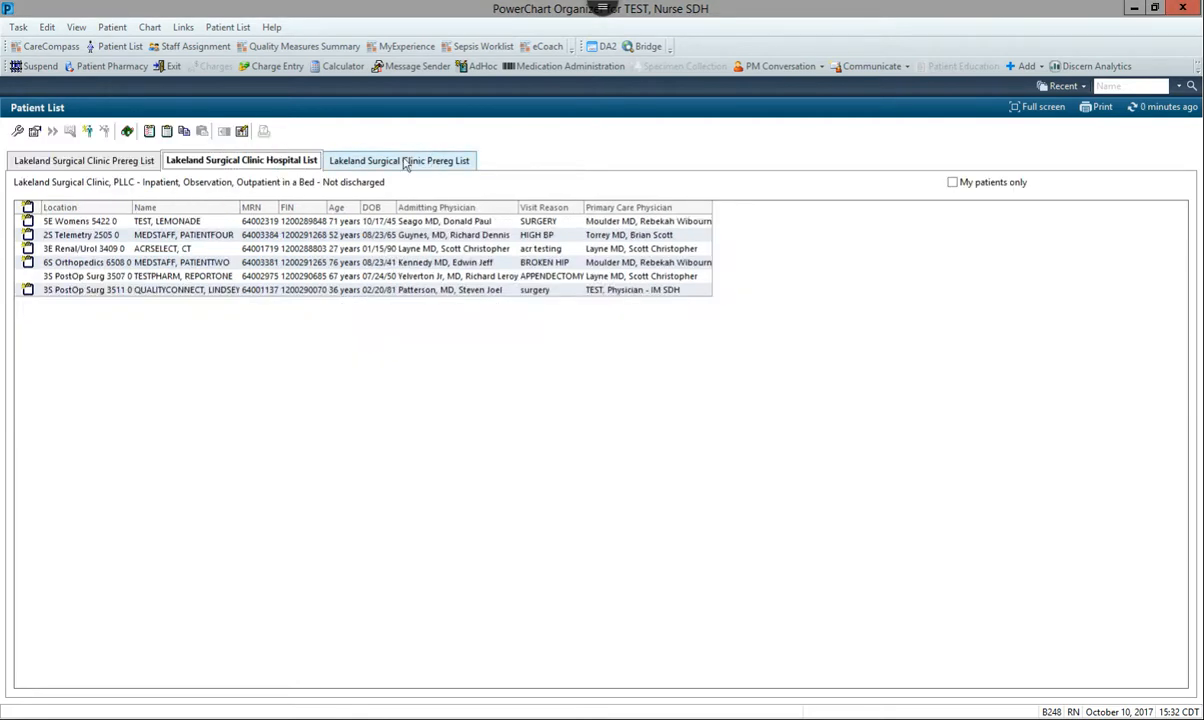
{"action": "left_click", "coordinate": [368, 165]}
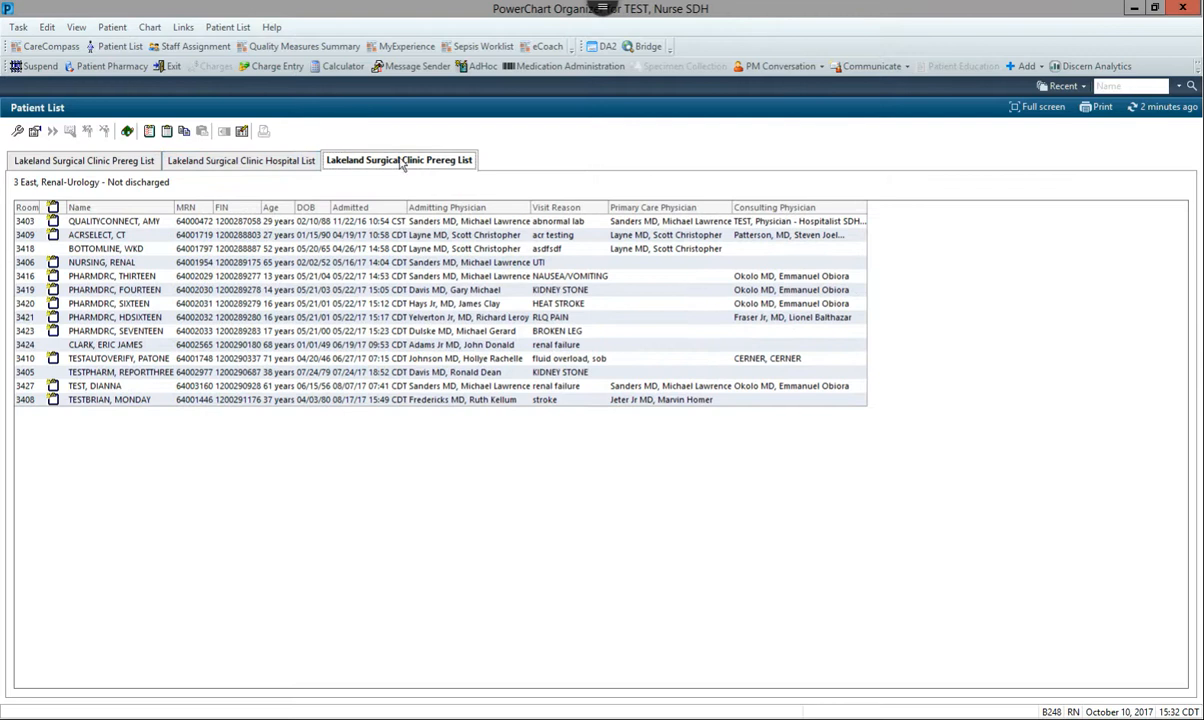
{"action": "left_click", "coordinate": [270, 162]}
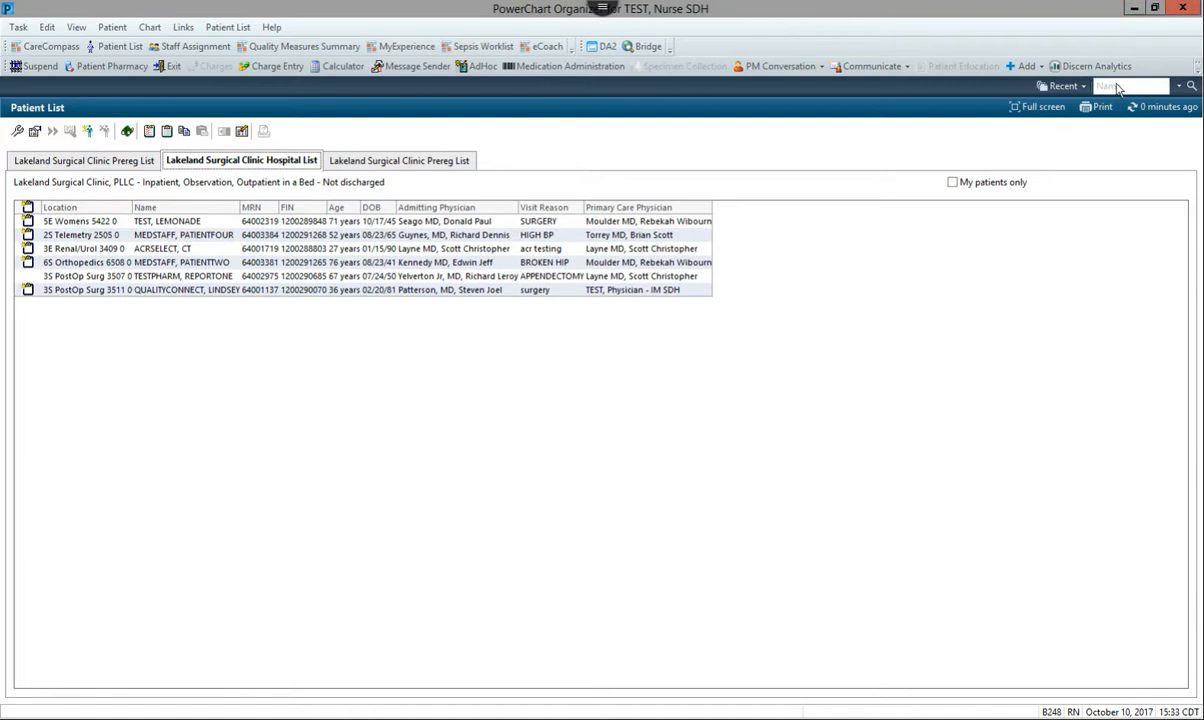
Search for patients by the test patient's full last name, then close the search results
{"action": "left_click", "coordinate": [1151, 85]}
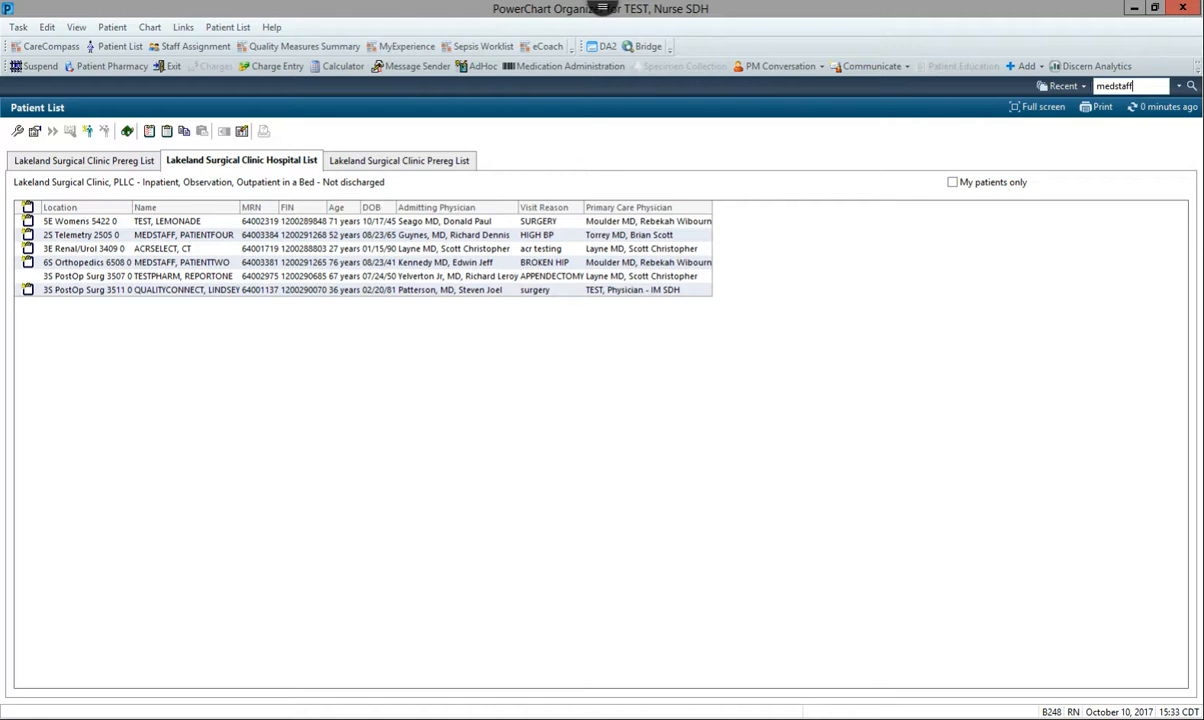
{"action": "key", "text": "Return"}
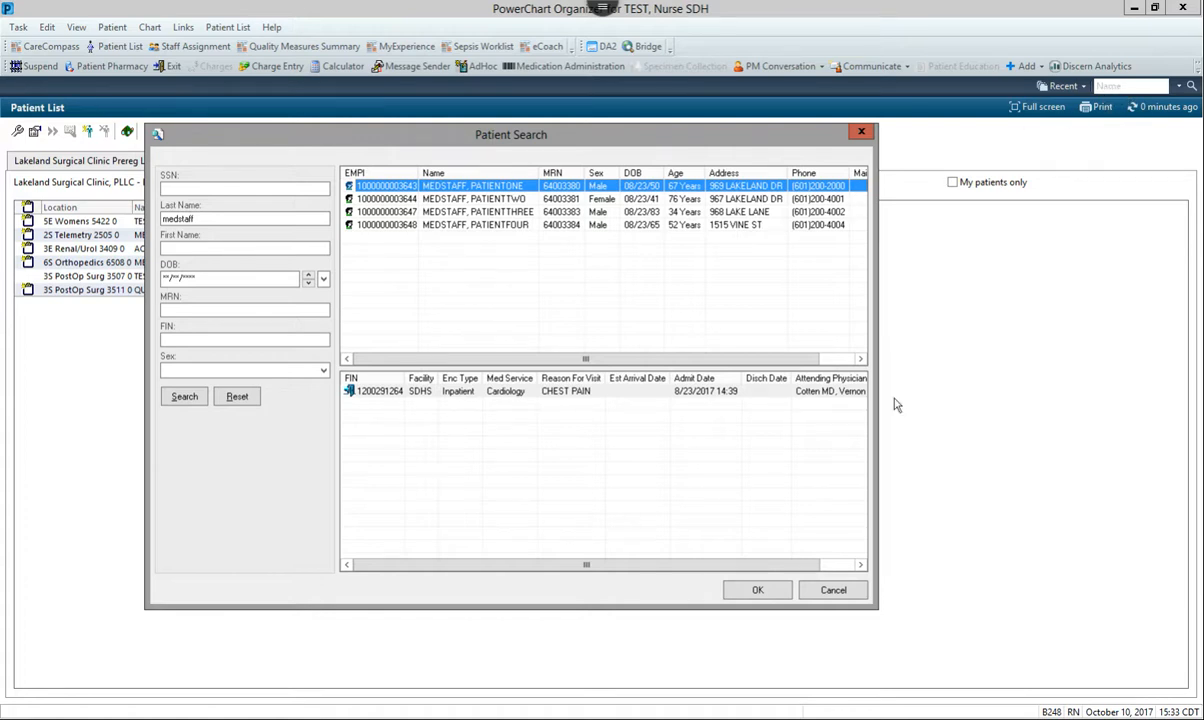
{"action": "left_click", "coordinate": [835, 591]}
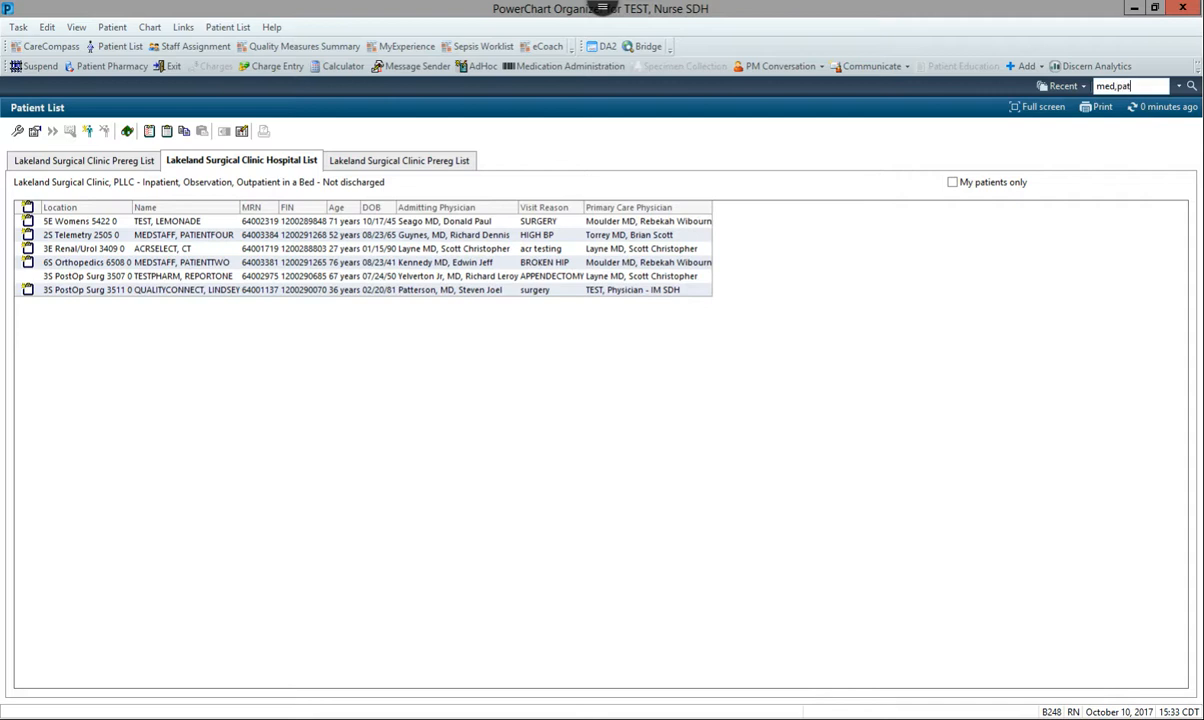
Search by the first three letters of the patient's last and first names, and open the chart for the inpatient BROKEN HIP encounter
{"action": "key", "text": "Return"}
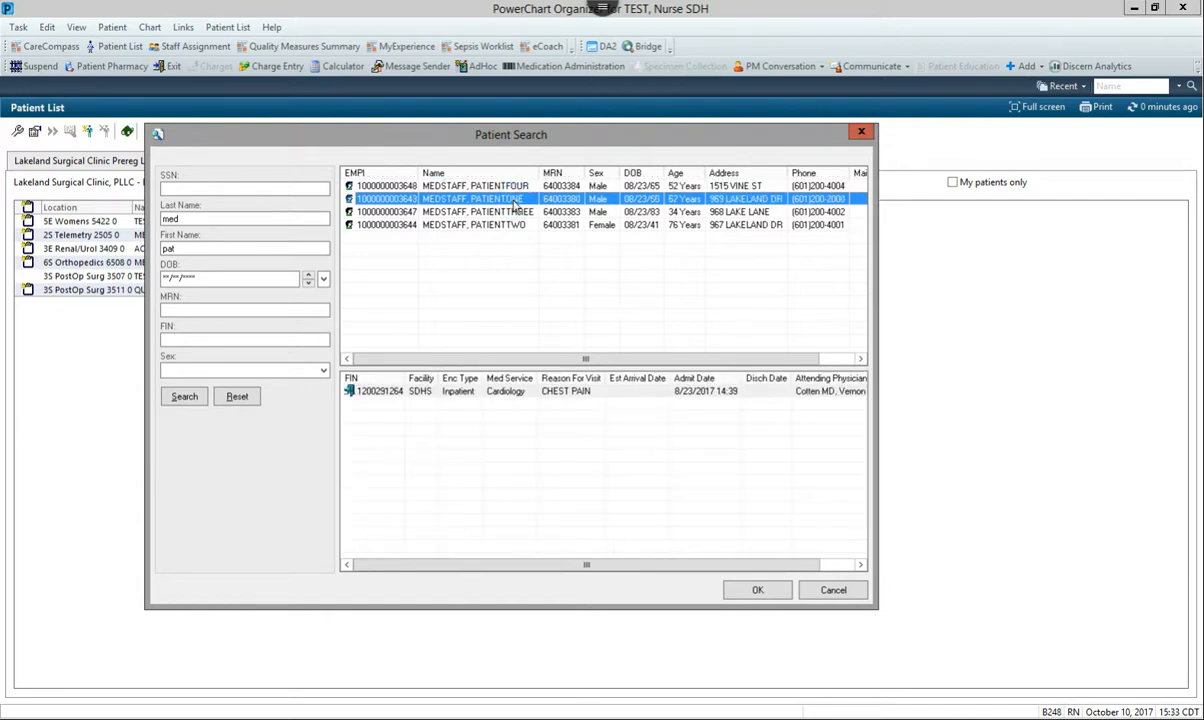
{"action": "left_click", "coordinate": [503, 212]}
{"action": "left_click", "coordinate": [501, 224]}
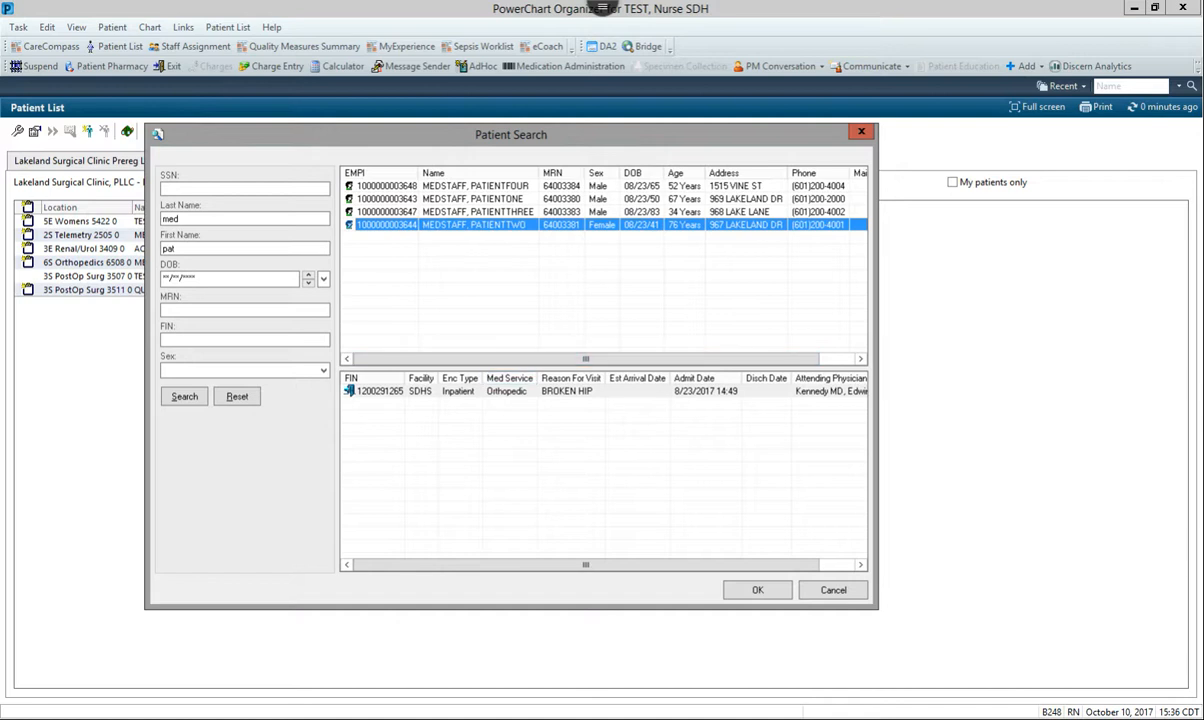
{"action": "key", "text": "Up"}
{"action": "key", "text": "Up"}
{"action": "key", "text": "Up"}
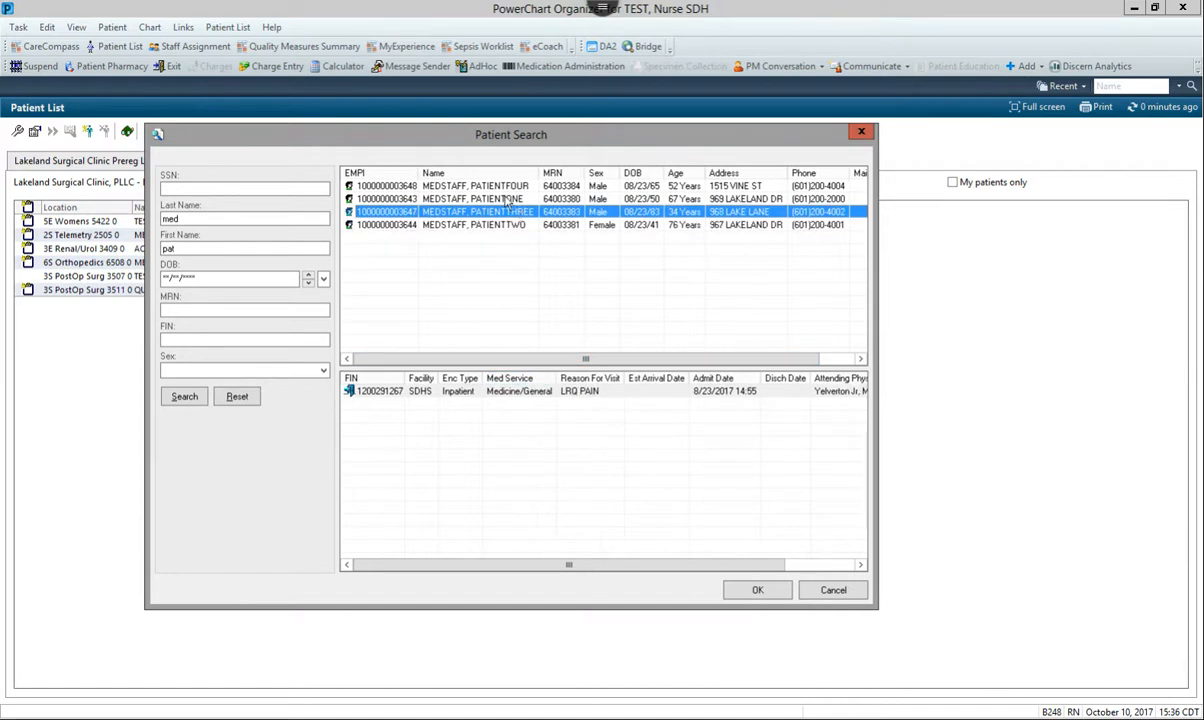
{"action": "key", "text": "Down"}
{"action": "key", "text": "Down"}
{"action": "key", "text": "Down"}
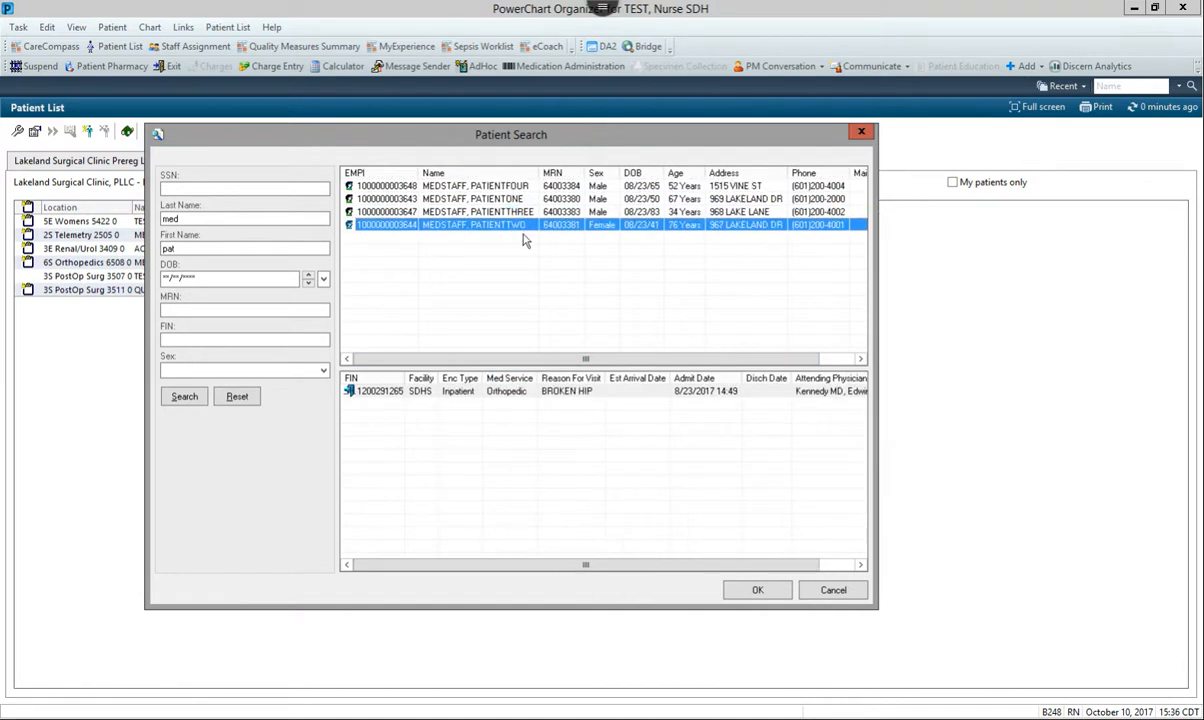
{"action": "double_click", "coordinate": [381, 392]}
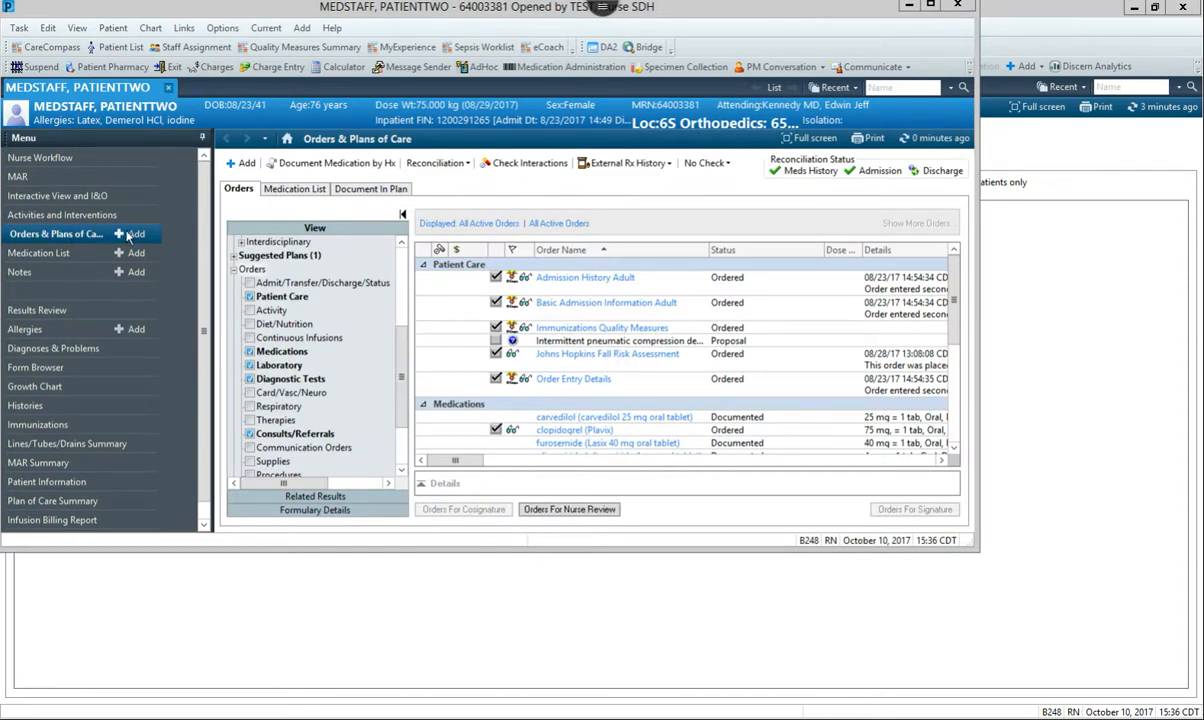
Start a new order for the patient, search for surg and choose SURG AM Admission - General Surgery Pre-Op Orders
{"action": "left_click", "coordinate": [128, 235]}
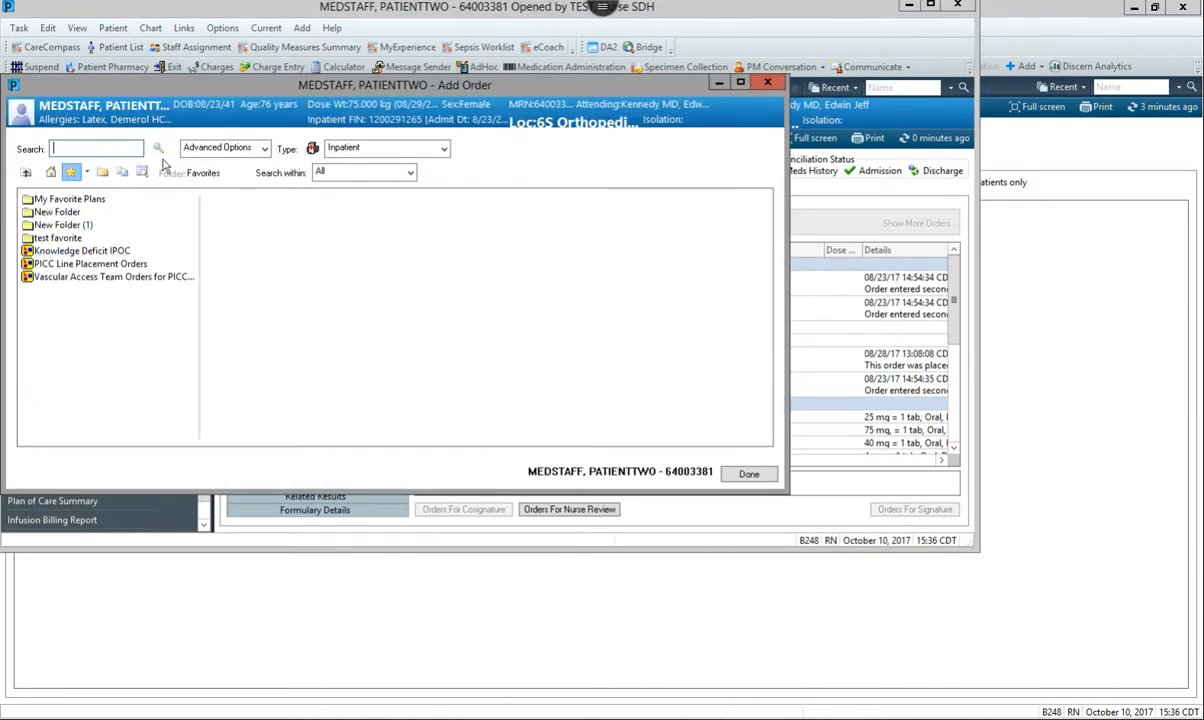
{"action": "type", "text": "surg"}
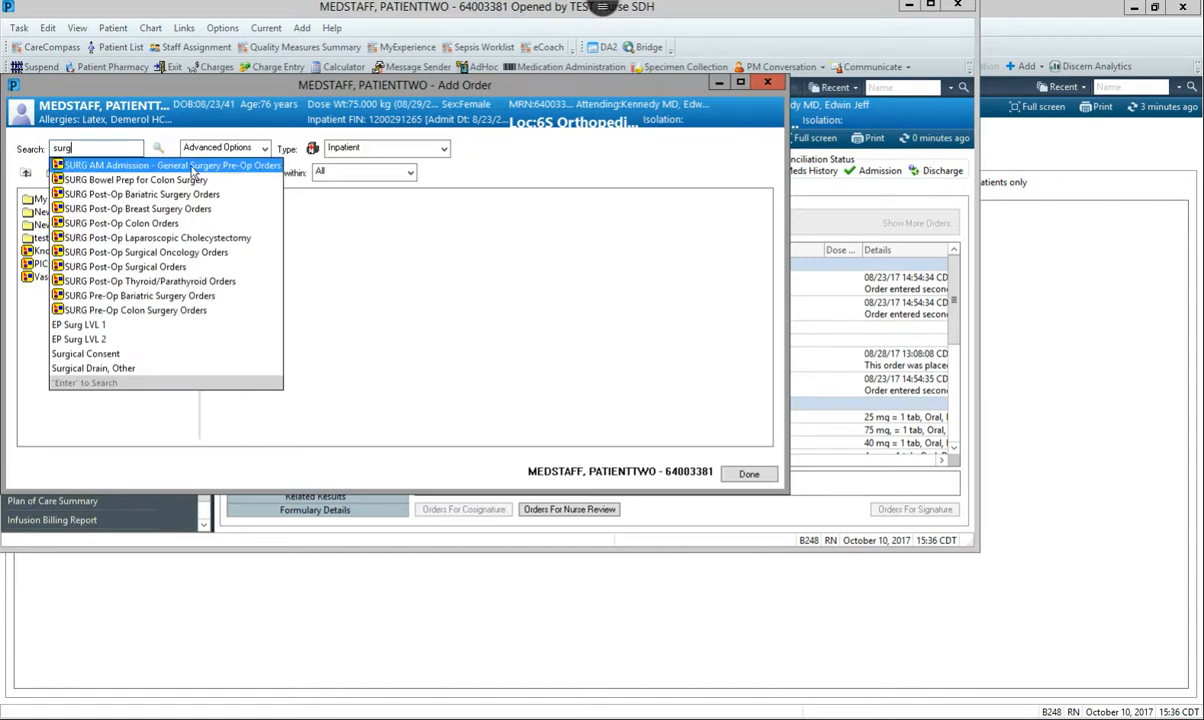
{"action": "left_click", "coordinate": [193, 167]}
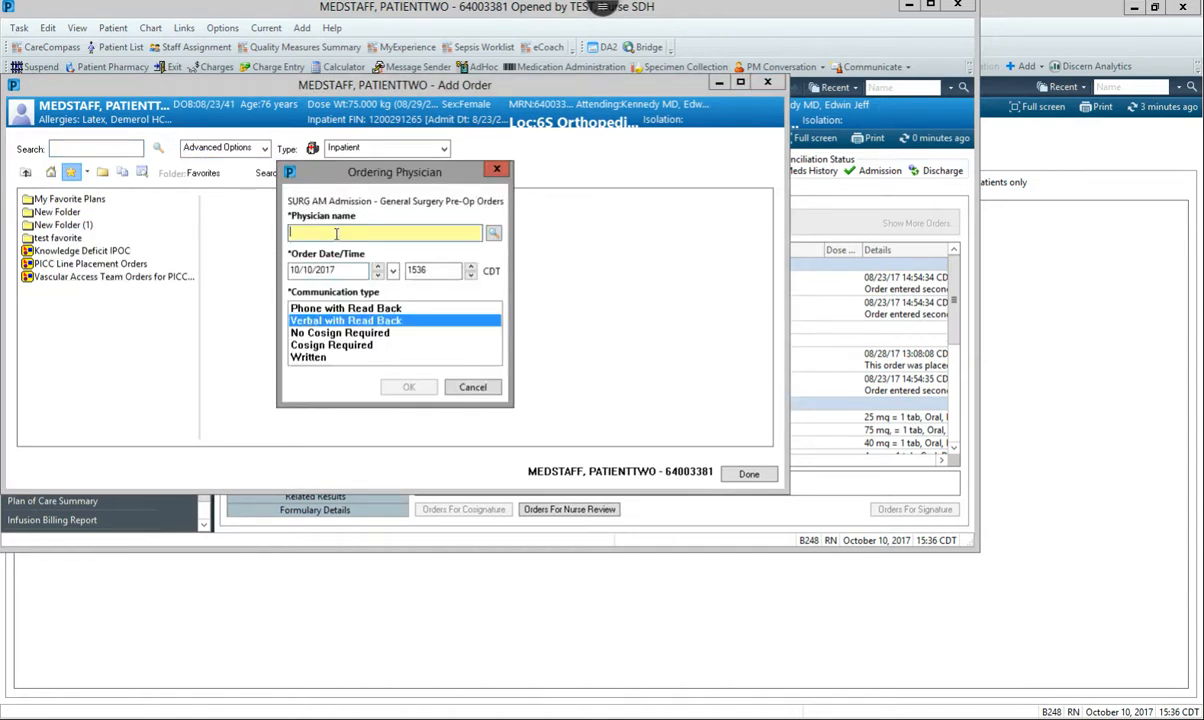
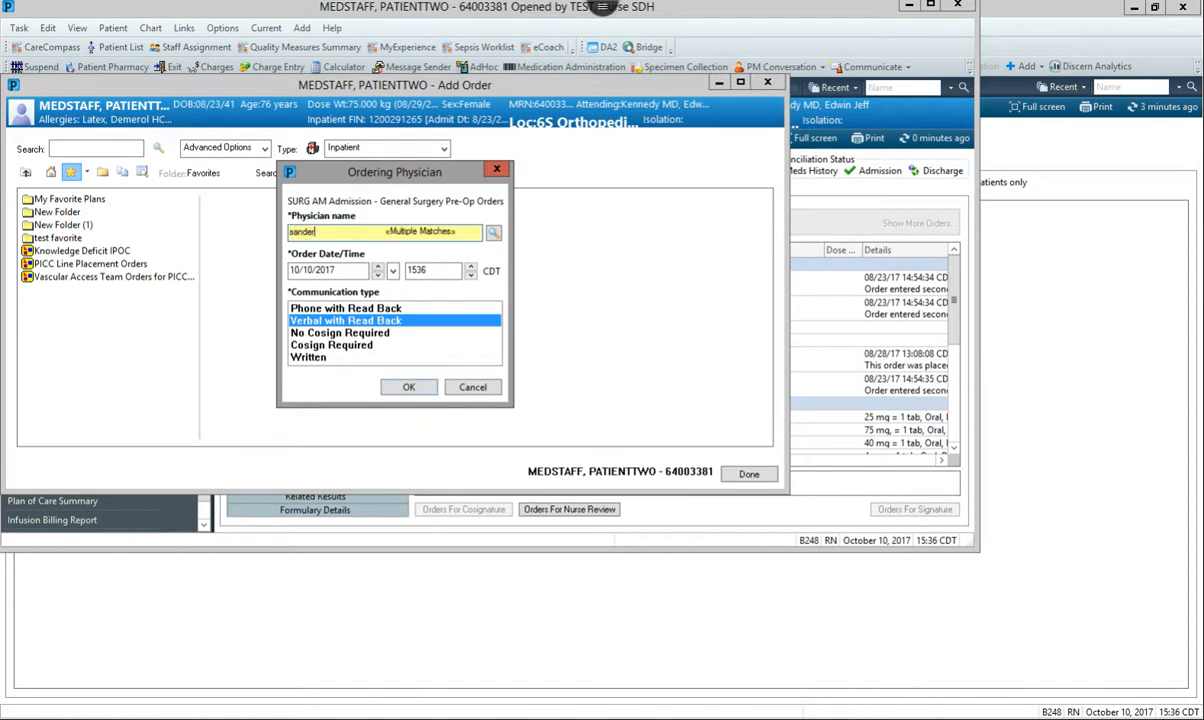
Enter the ordering physician's name, set the communication type to Cosign Required and confirm the order details
{"action": "key", "text": "Tab"}
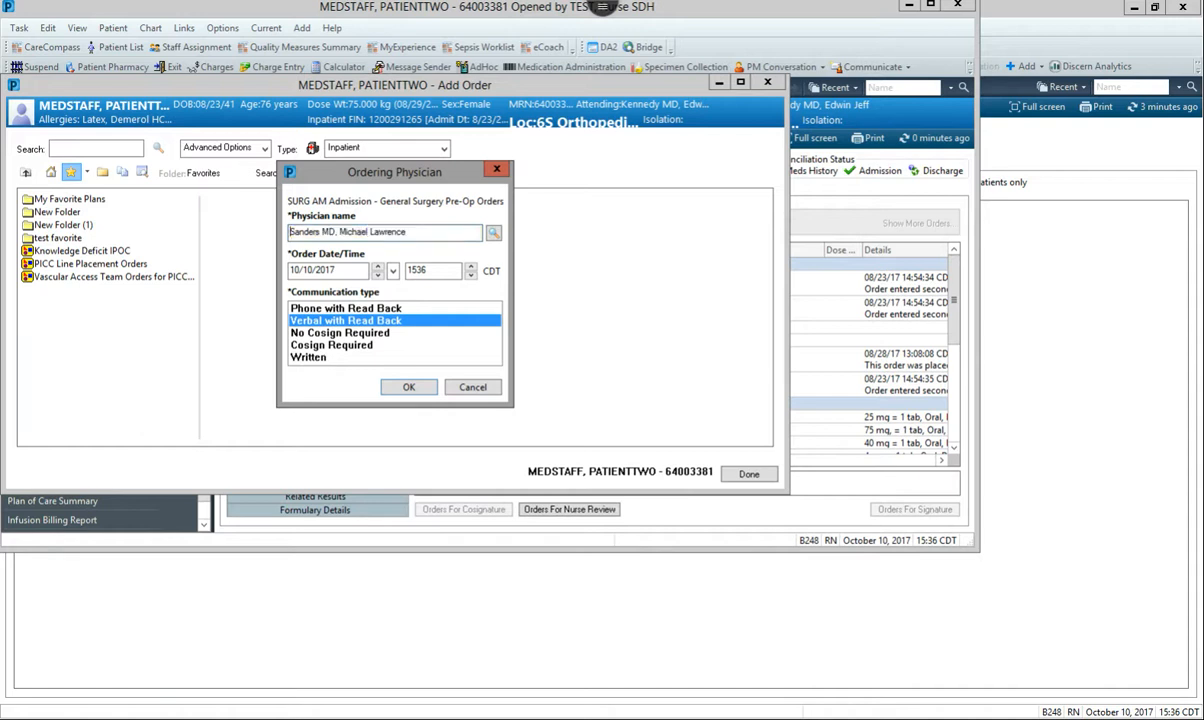
{"action": "left_click", "coordinate": [330, 344]}
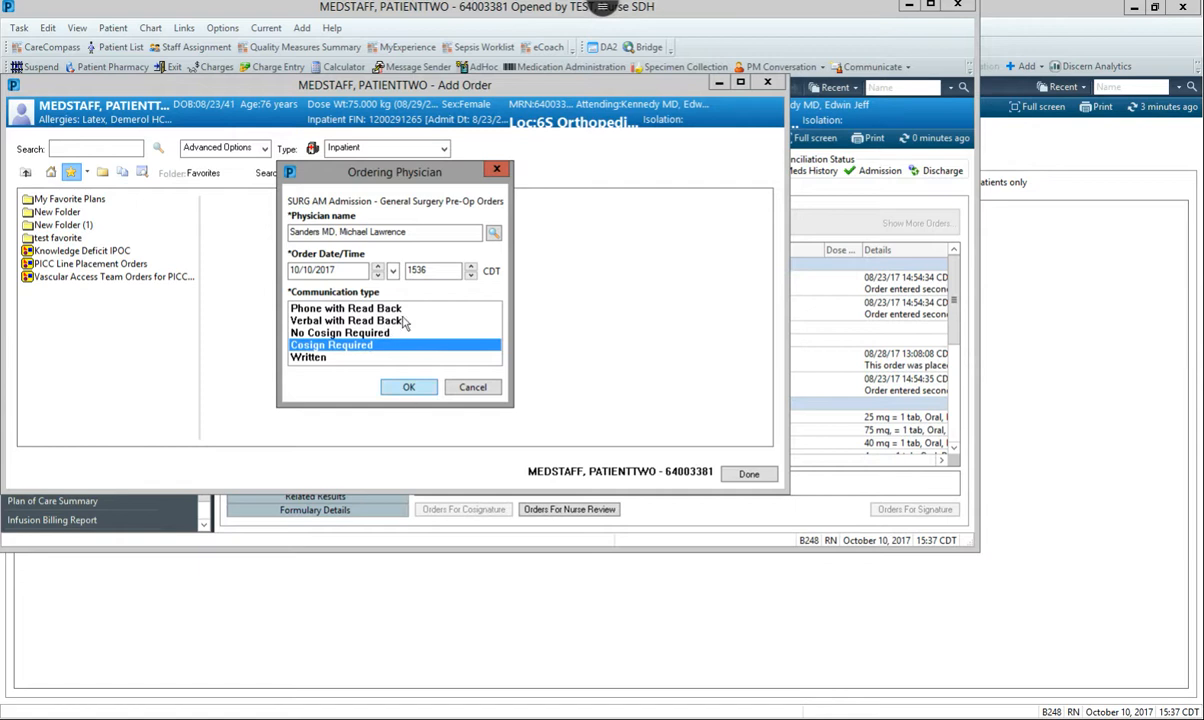
{"action": "left_click", "coordinate": [405, 386]}
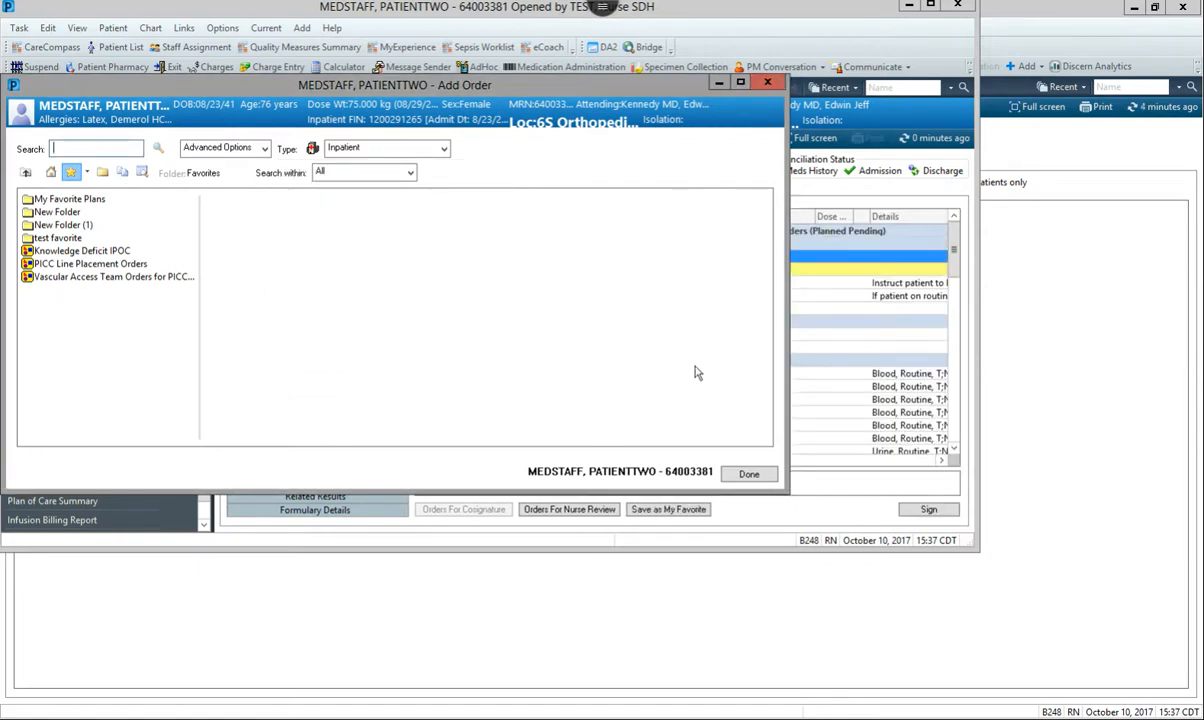
Finish adding orders, then maximize the chart window and collapse the side menu to show the full order plan
{"action": "left_click", "coordinate": [749, 474]}
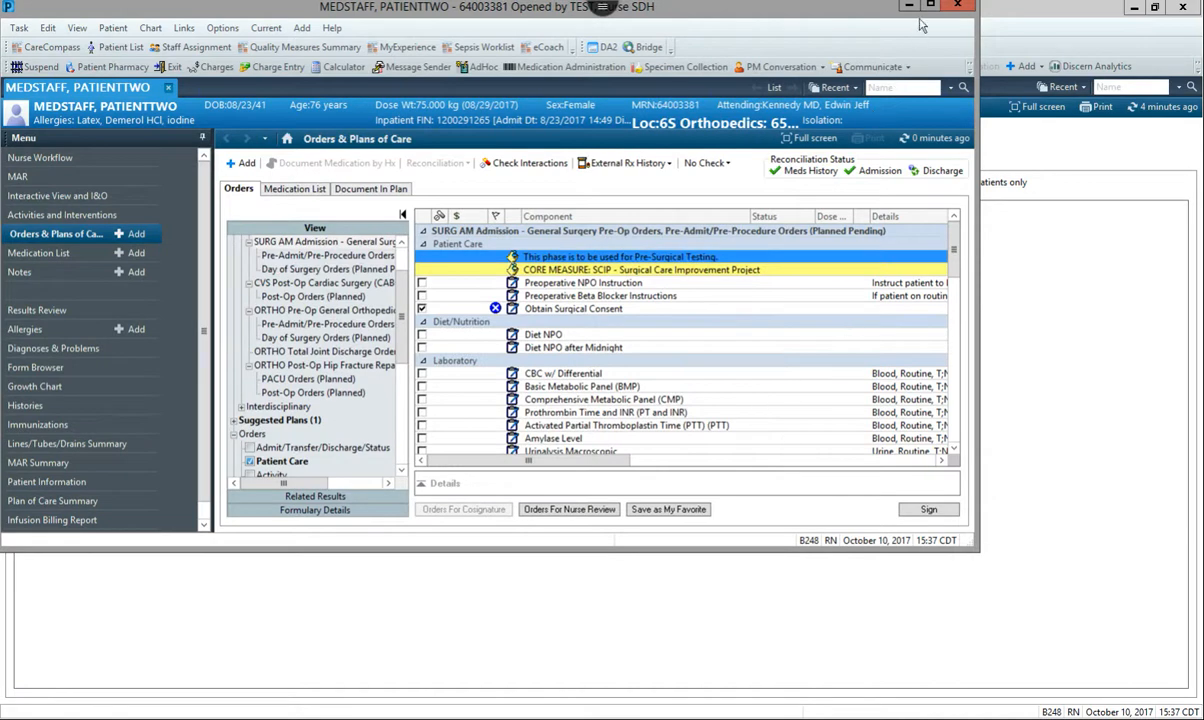
{"action": "double_click", "coordinate": [872, 8]}
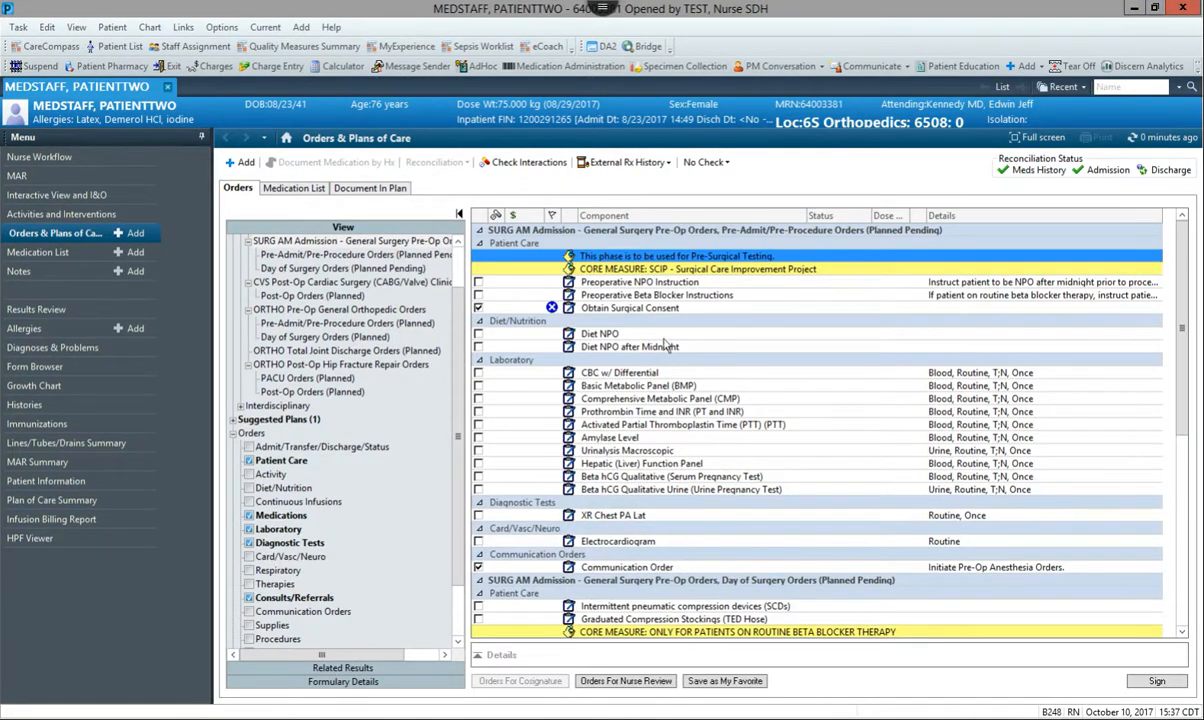
{"action": "left_click", "coordinate": [202, 138]}
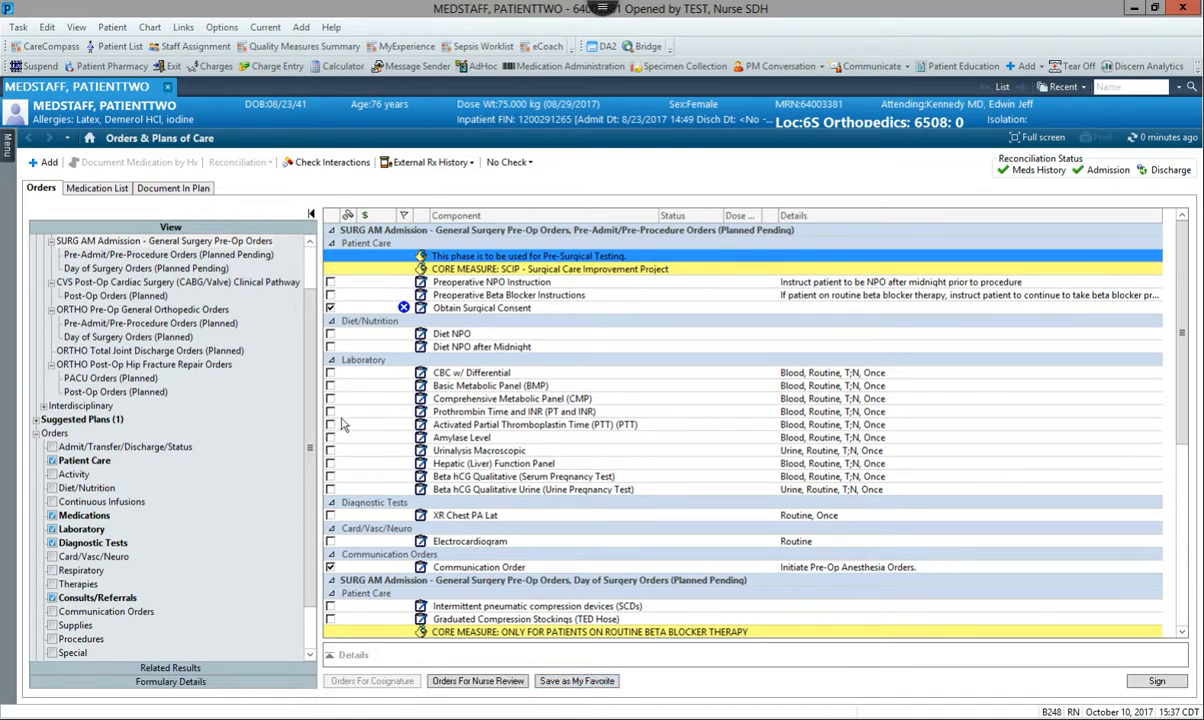
Select Basic Metabolic Panel and Activated Partial Thromboplastin Time, and set the surgical consent's procedure to cholecystectomy
{"action": "left_click", "coordinate": [330, 385]}
{"action": "left_click", "coordinate": [330, 424]}
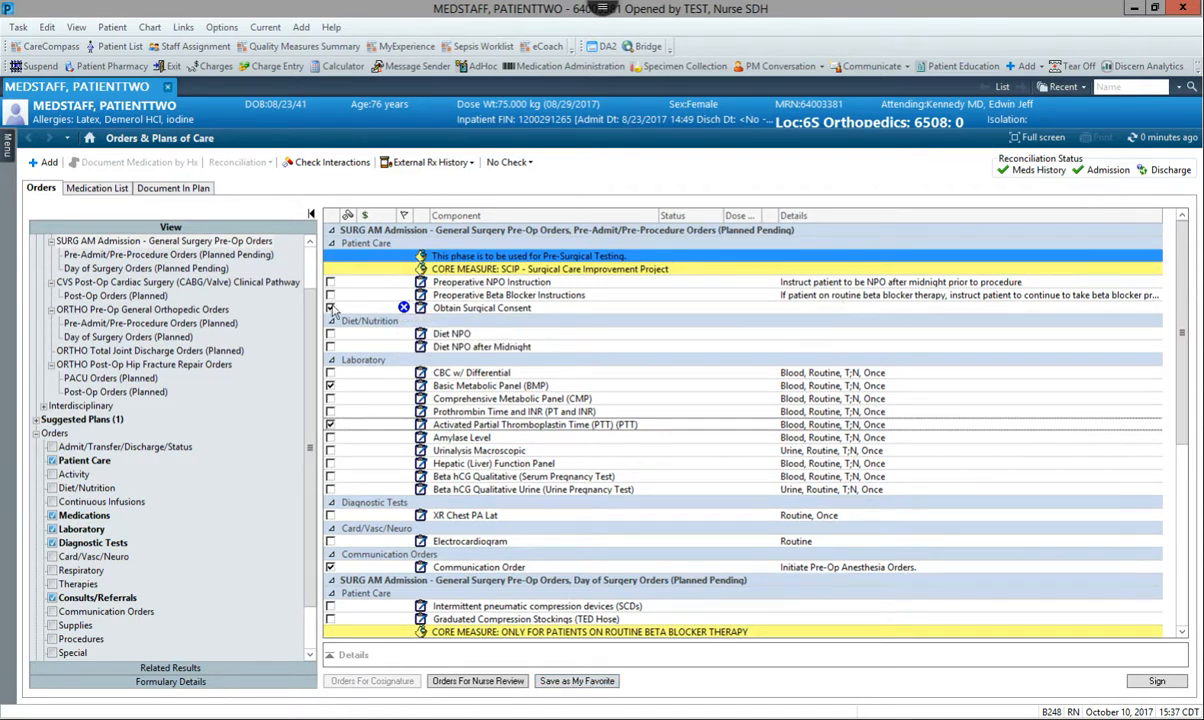
{"action": "left_click", "coordinate": [924, 306]}
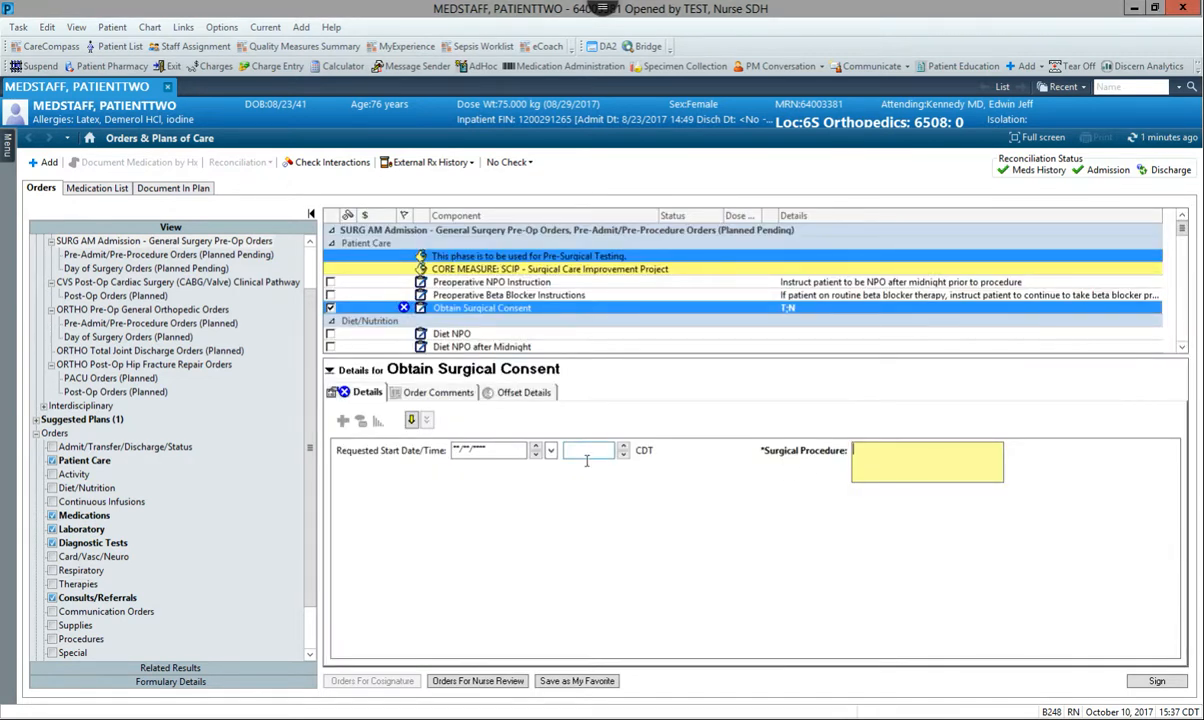
{"action": "left_click", "coordinate": [936, 461]}
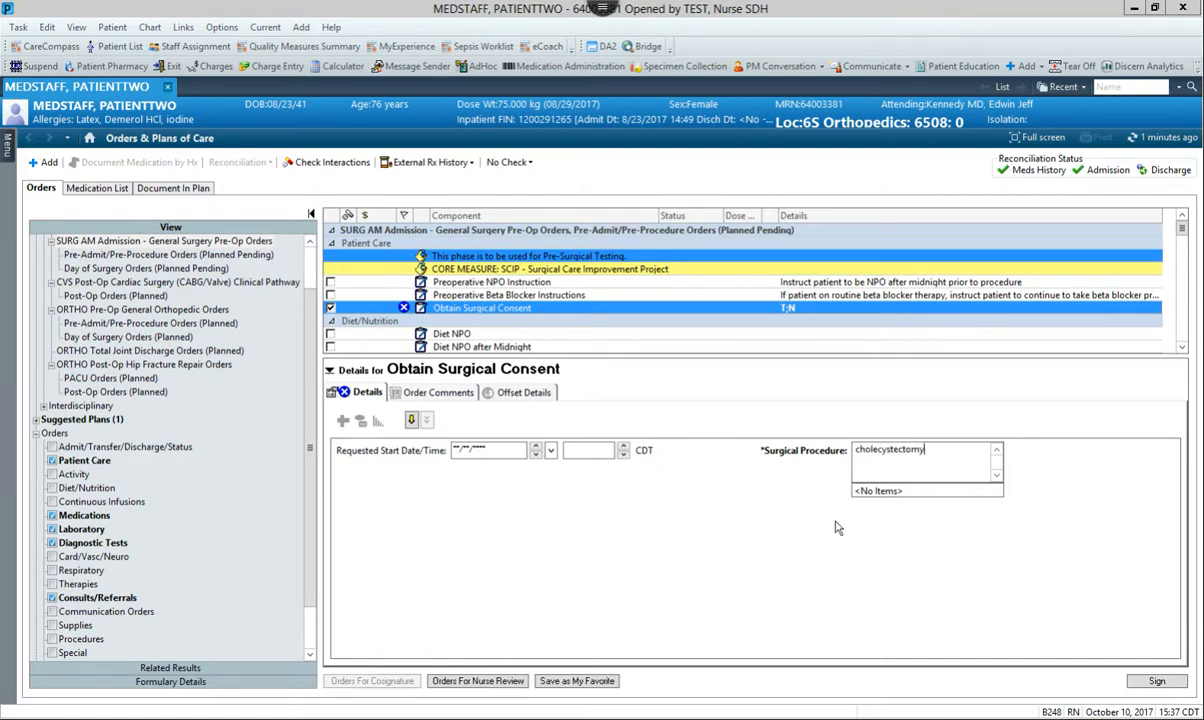
{"action": "left_click", "coordinate": [728, 322]}
Sign the SURG AM Admission - General Surgery Pre-Op Orders plan, refresh the orders and display its Pre-Admit/Pre-Procedure phase
{"action": "scroll", "coordinate": [769, 378], "scroll_direction": "down", "scroll_amount": 1}
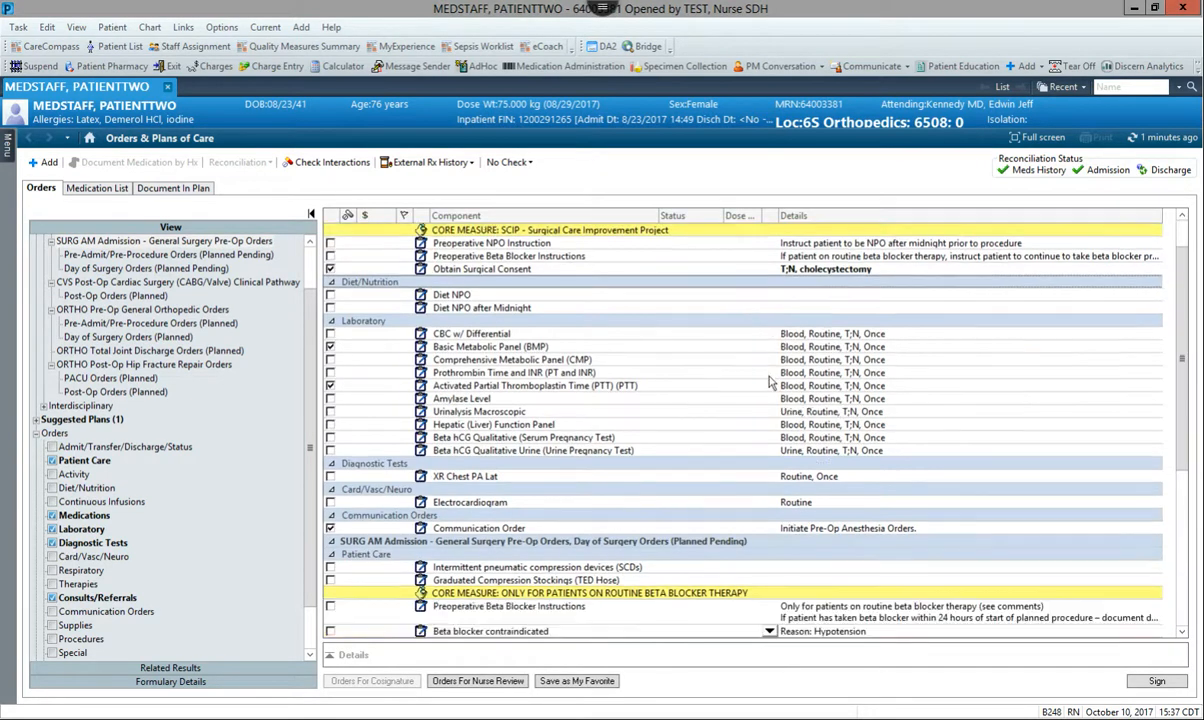
{"action": "scroll", "coordinate": [769, 382], "scroll_direction": "down", "scroll_amount": 4}
{"action": "scroll", "coordinate": [513, 313], "scroll_direction": "down", "scroll_amount": 1}
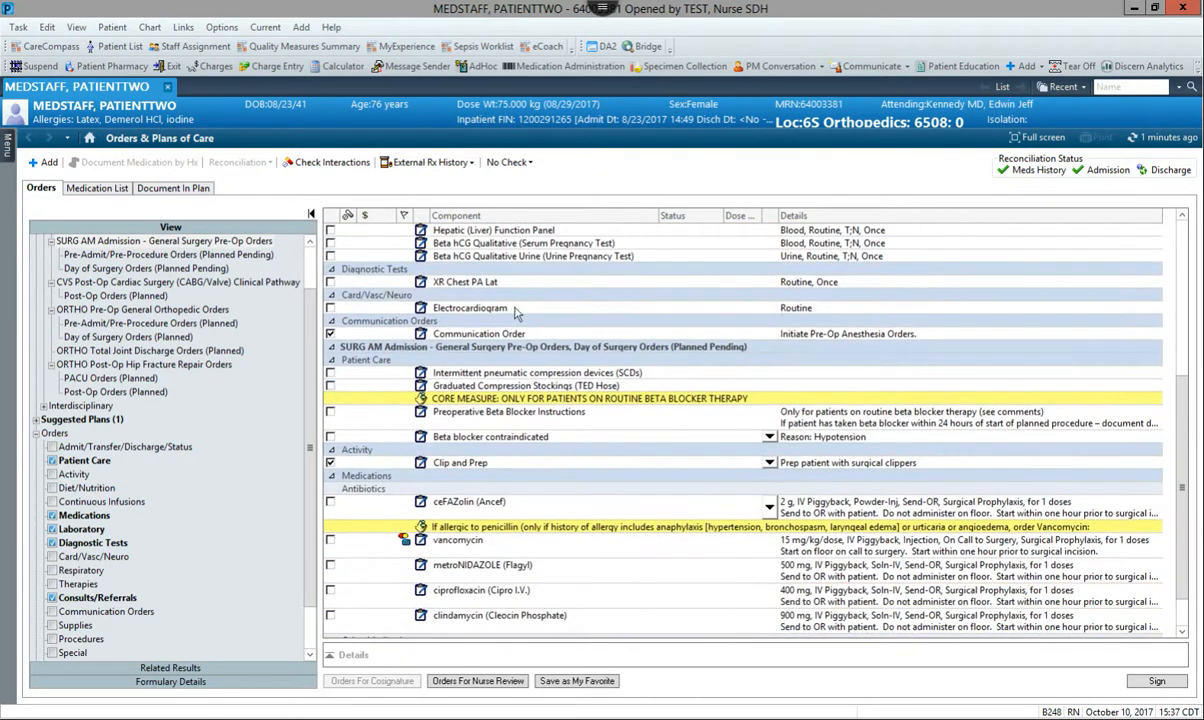
{"action": "scroll", "coordinate": [593, 365], "scroll_direction": "down", "scroll_amount": 1}
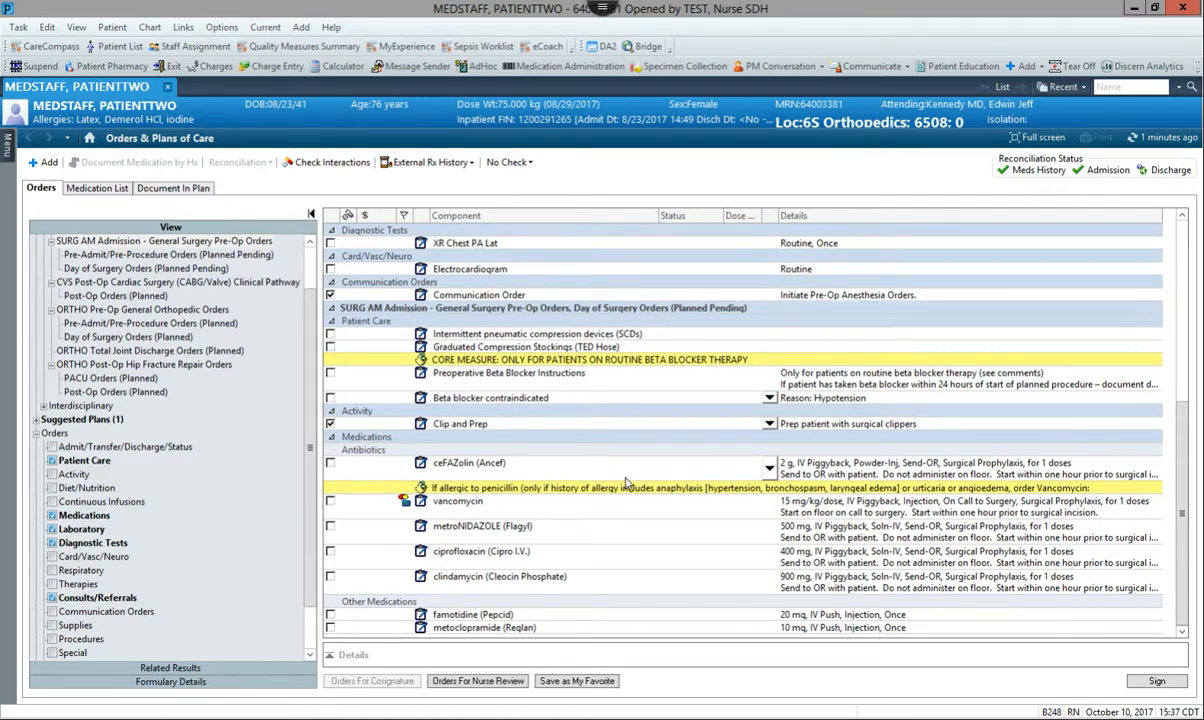
{"action": "left_click_drag", "start_coordinate": [312, 422], "coordinate": [310, 398]}
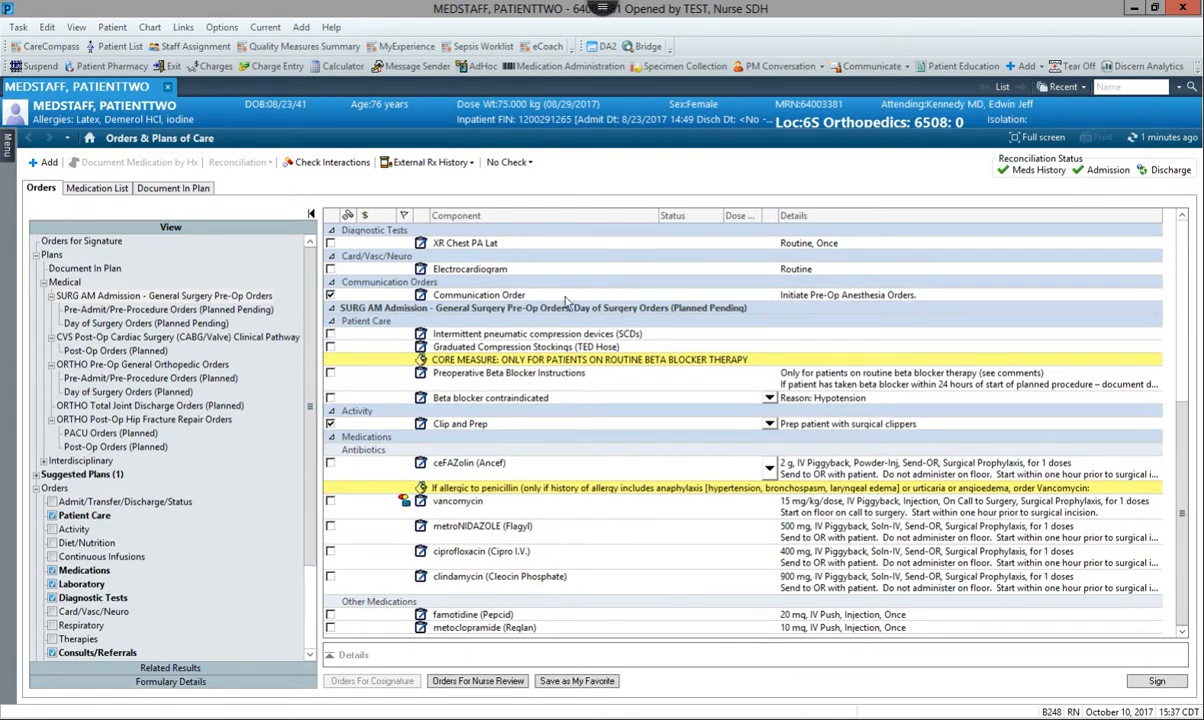
{"action": "scroll", "coordinate": [590, 295], "scroll_direction": "up", "scroll_amount": 6}
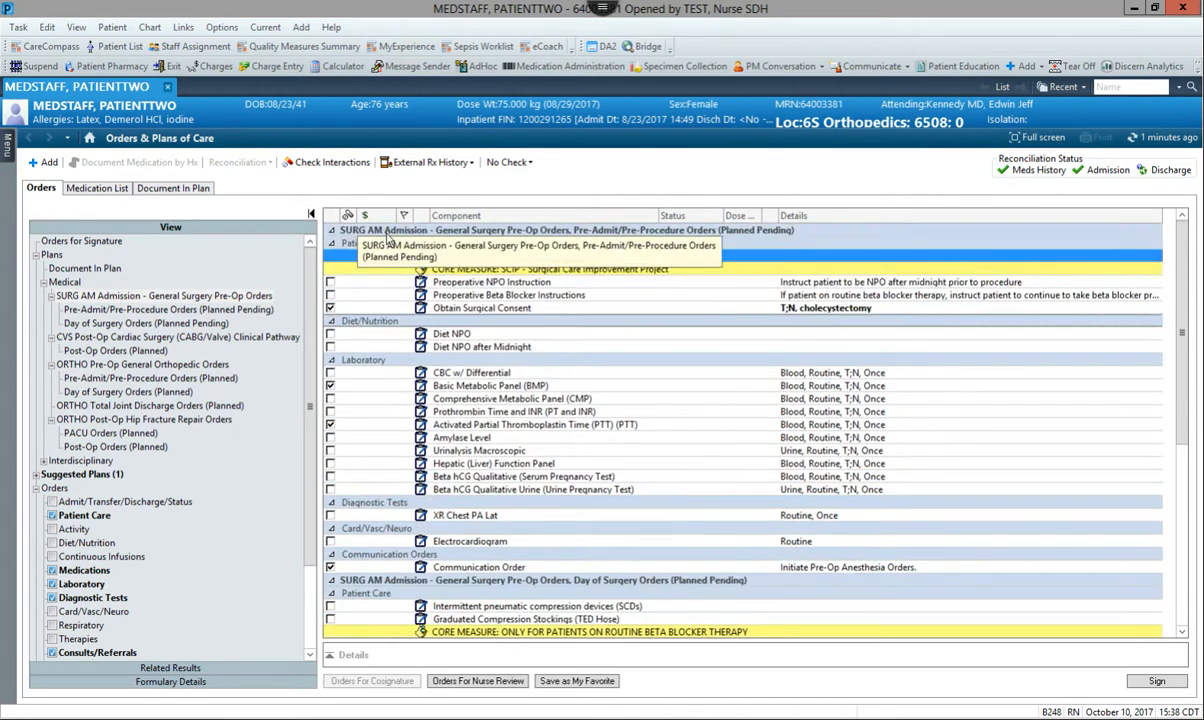
{"action": "left_click", "coordinate": [84, 296]}
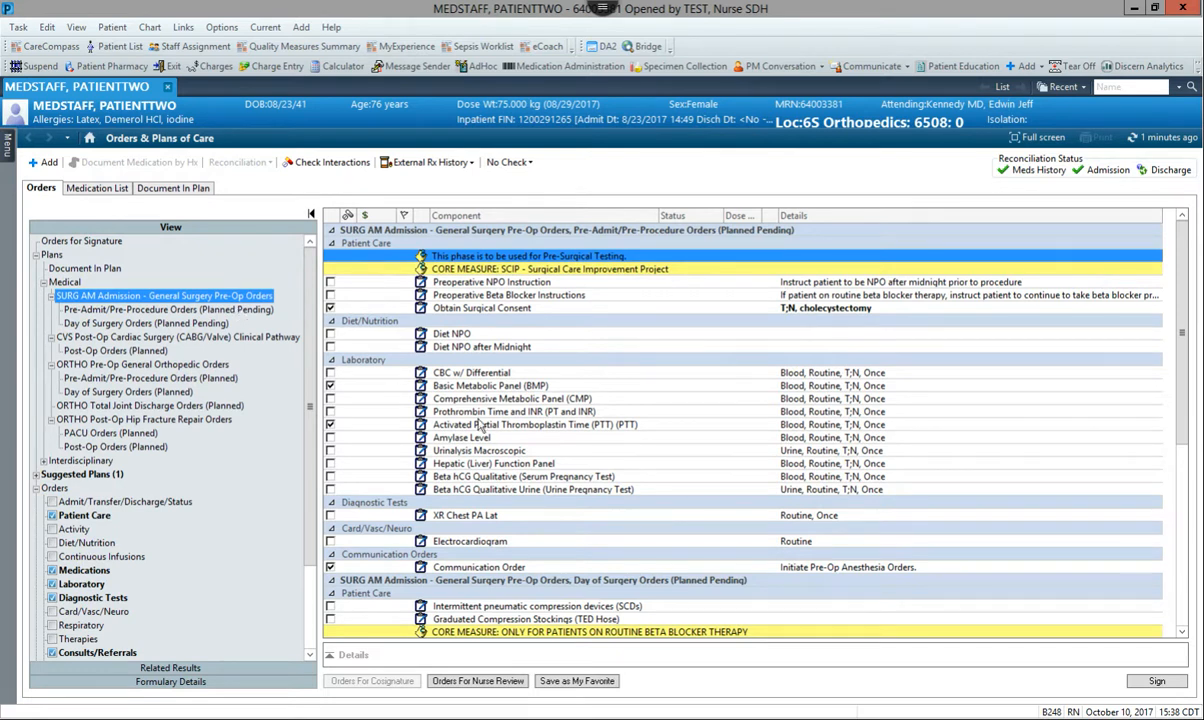
{"action": "left_click", "coordinate": [1158, 684]}
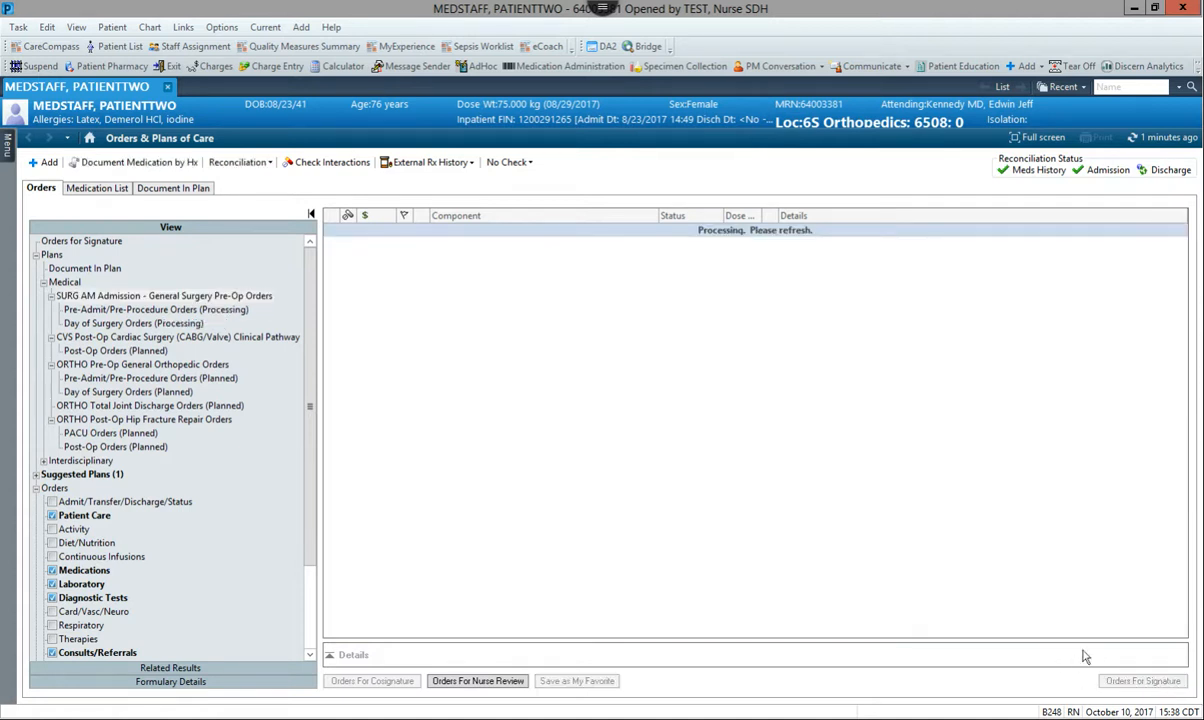
{"action": "left_click", "coordinate": [1150, 137]}
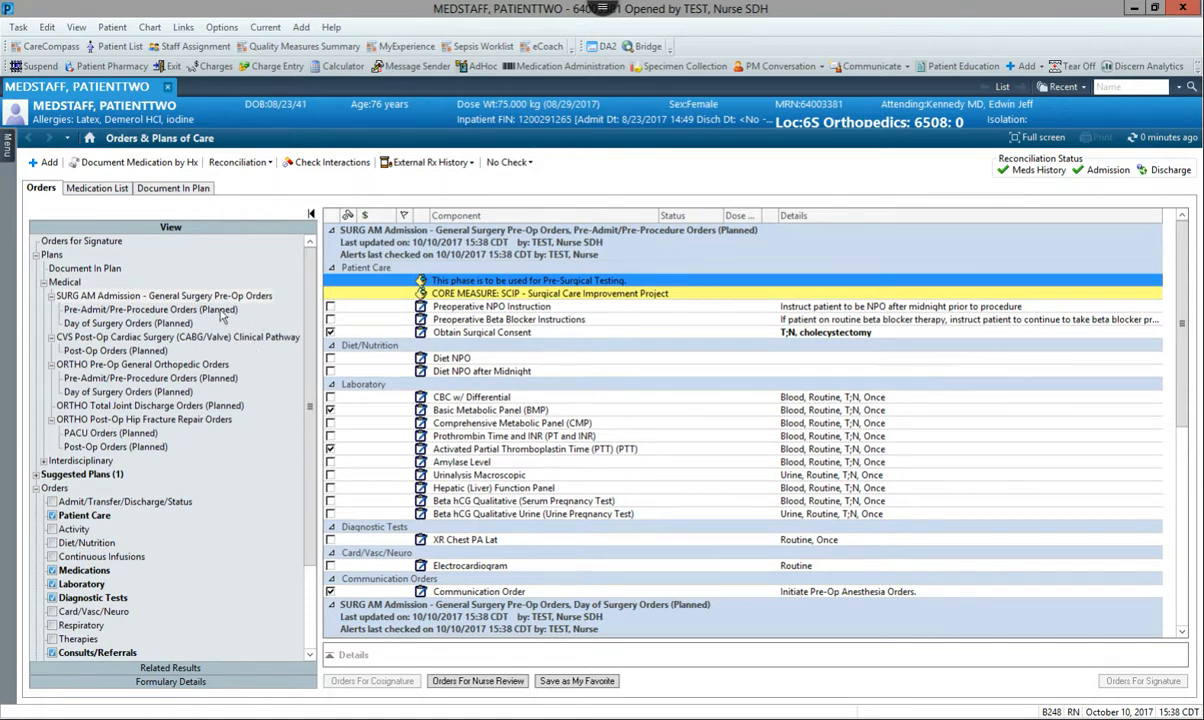
{"action": "left_click", "coordinate": [224, 311]}
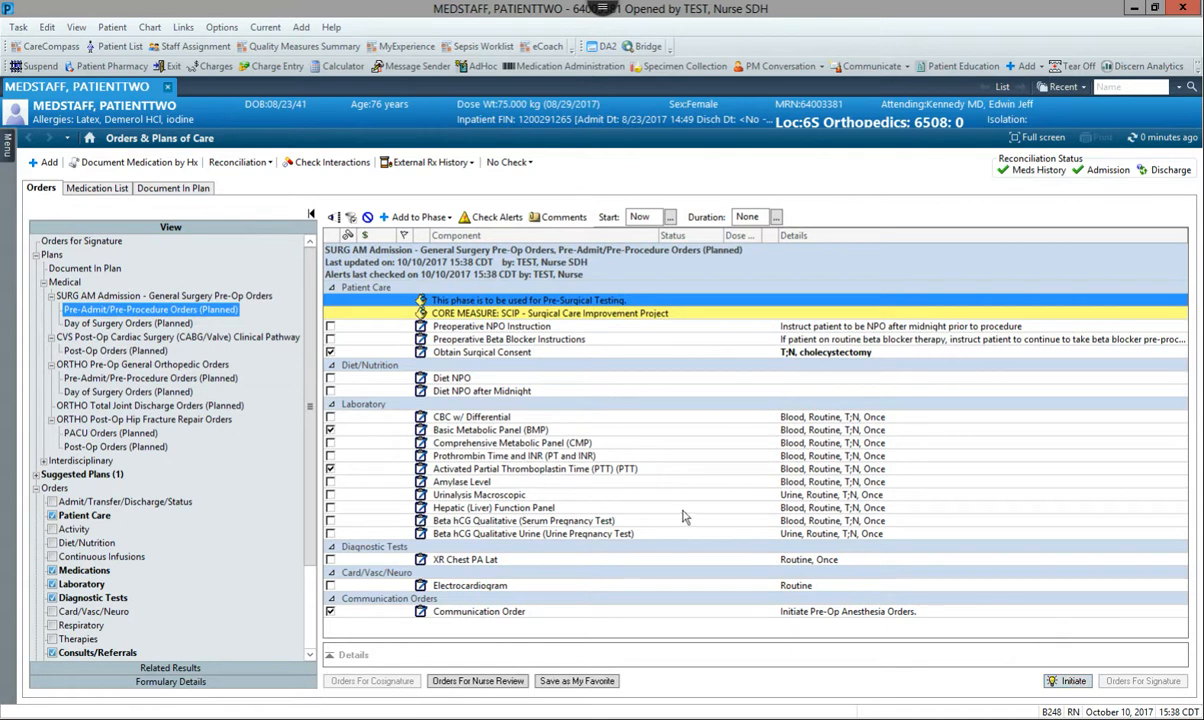
Start another order for the patient, search for cath and choose CATH EP Study and/or Ablation Orders
{"action": "left_click", "coordinate": [46, 162]}
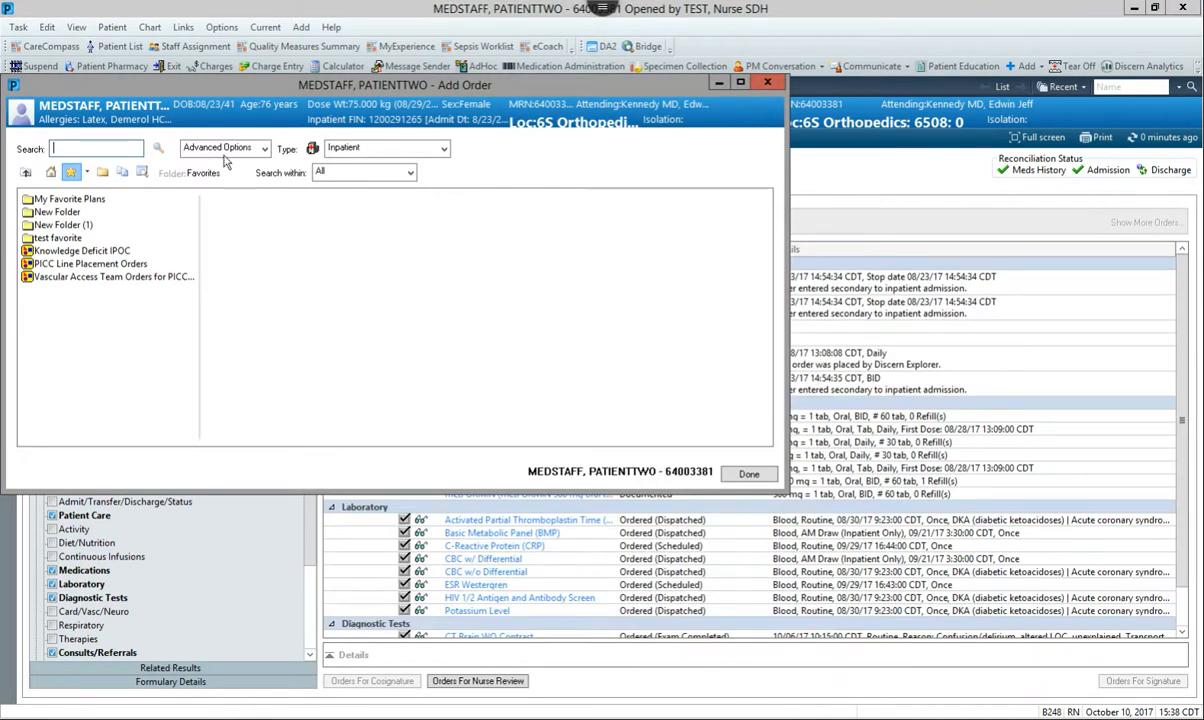
{"action": "type", "text": "s"}
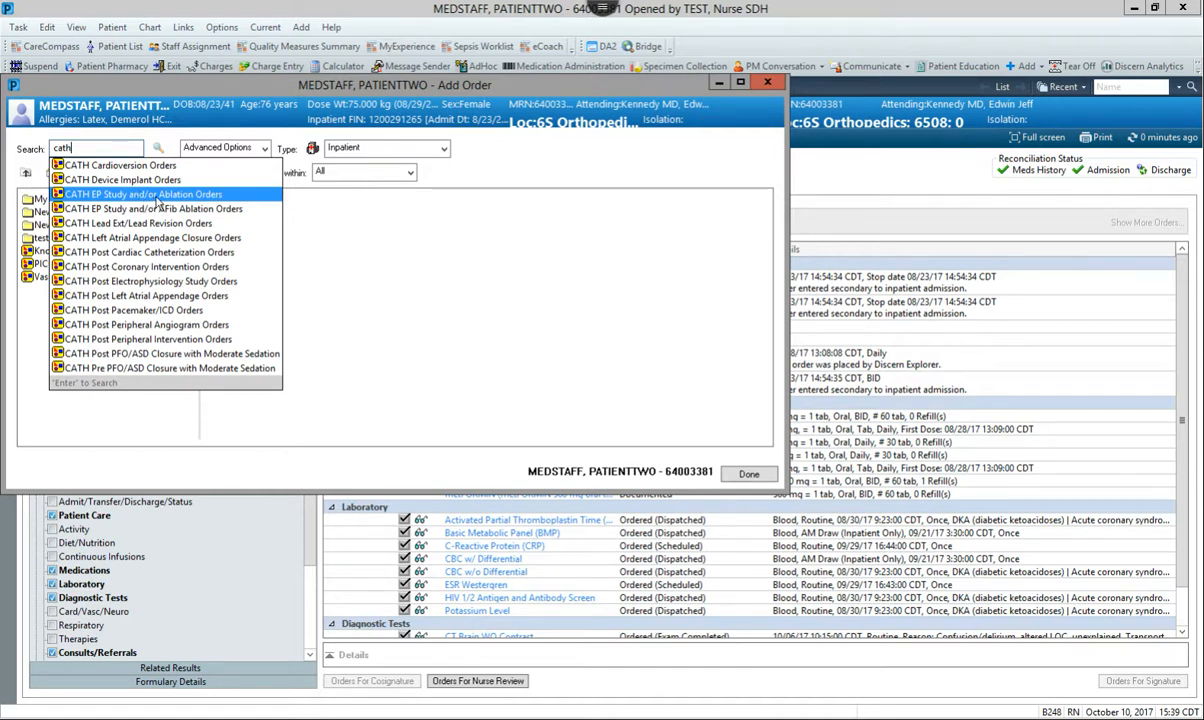
{"action": "left_click", "coordinate": [155, 195]}
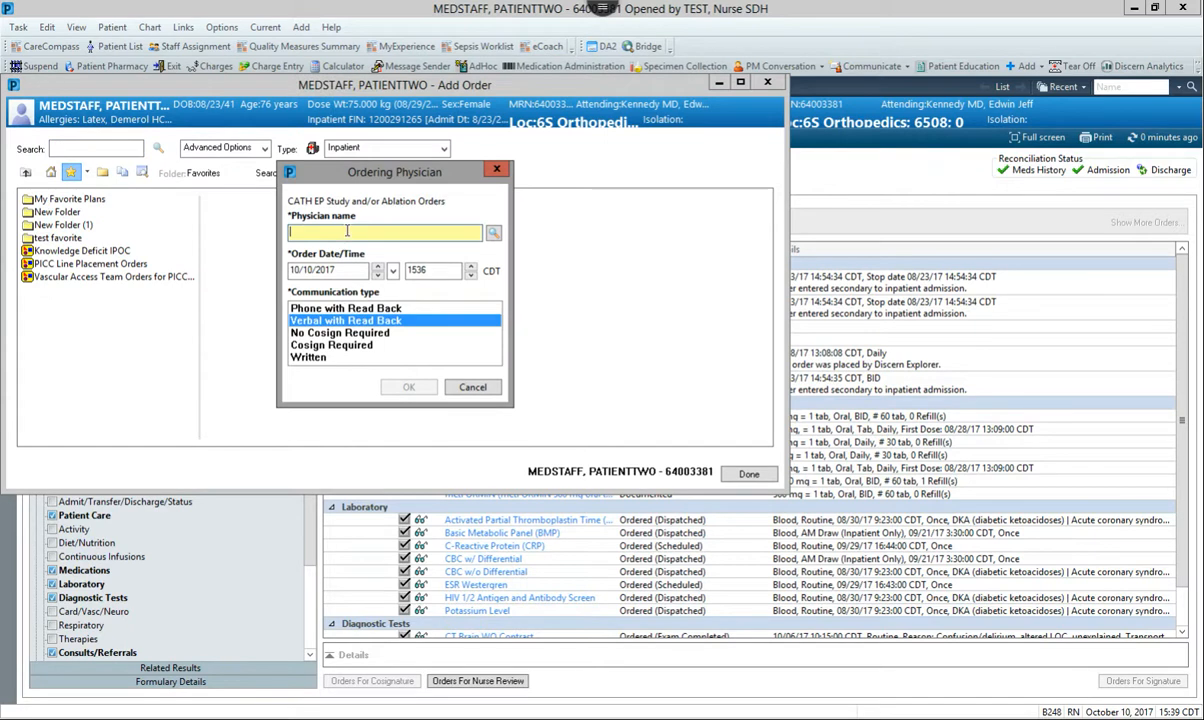
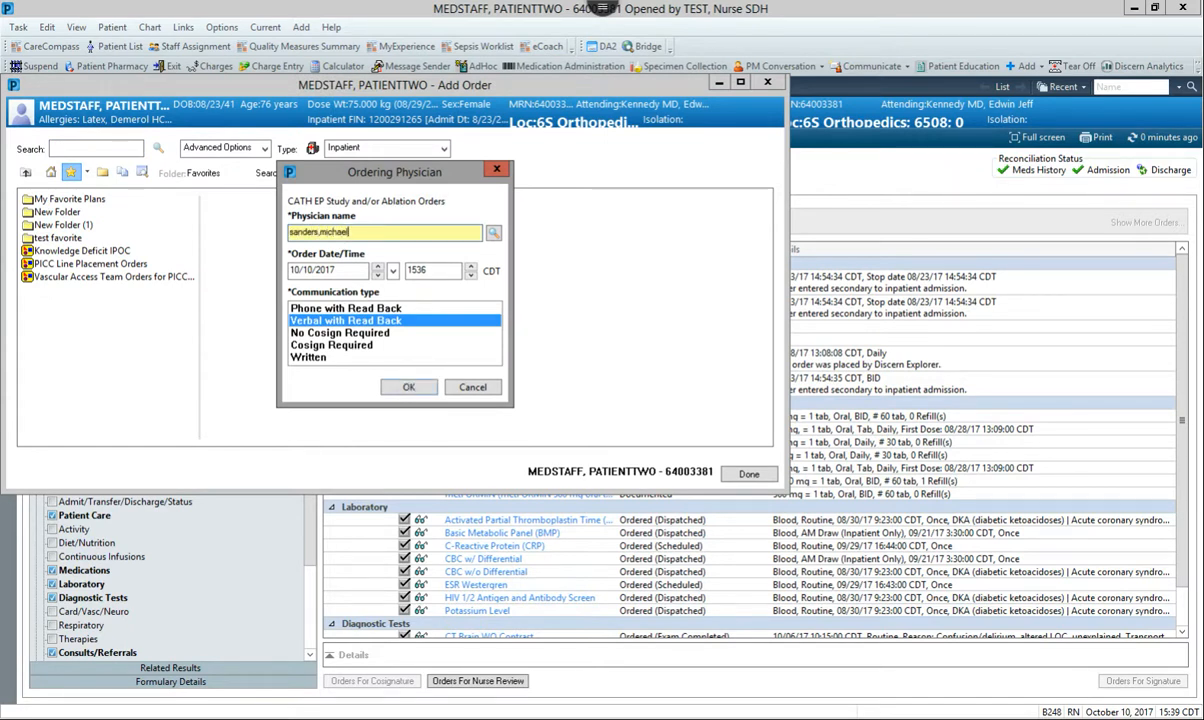
Enter the ordering physician's name for the CATH plan, set Cosign Required as communication type, confirm and finish adding orders
{"action": "key", "text": "Return"}
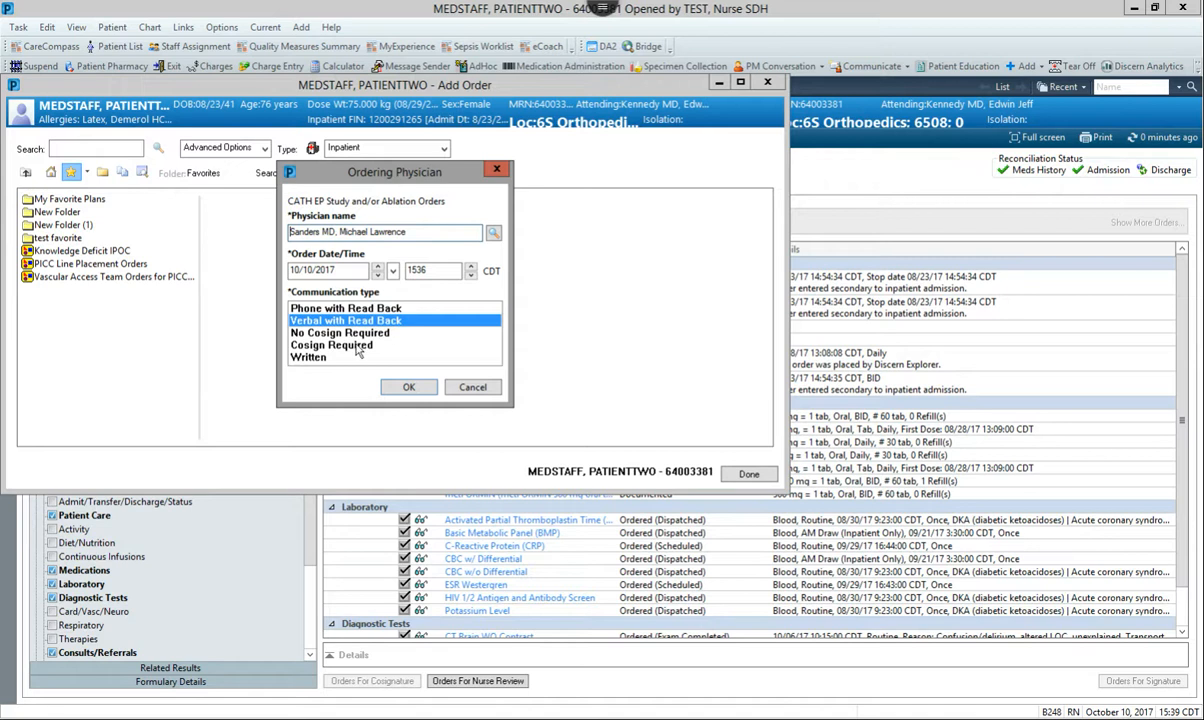
{"action": "left_click", "coordinate": [400, 345]}
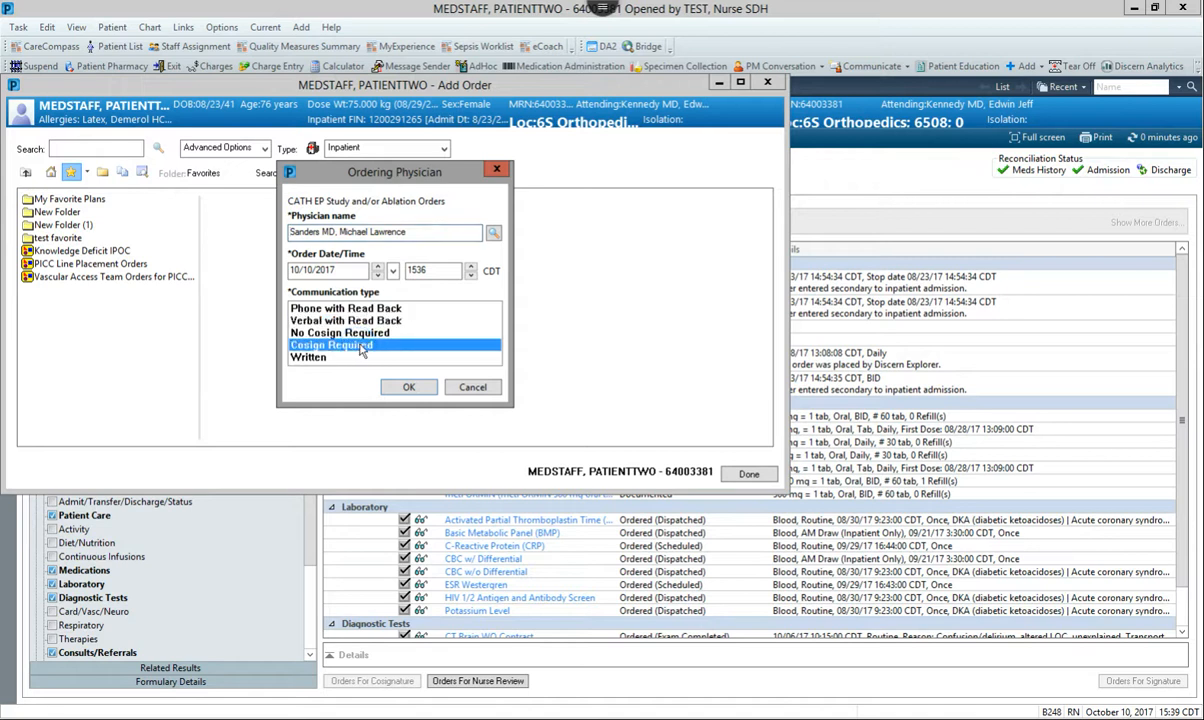
{"action": "left_click", "coordinate": [411, 390]}
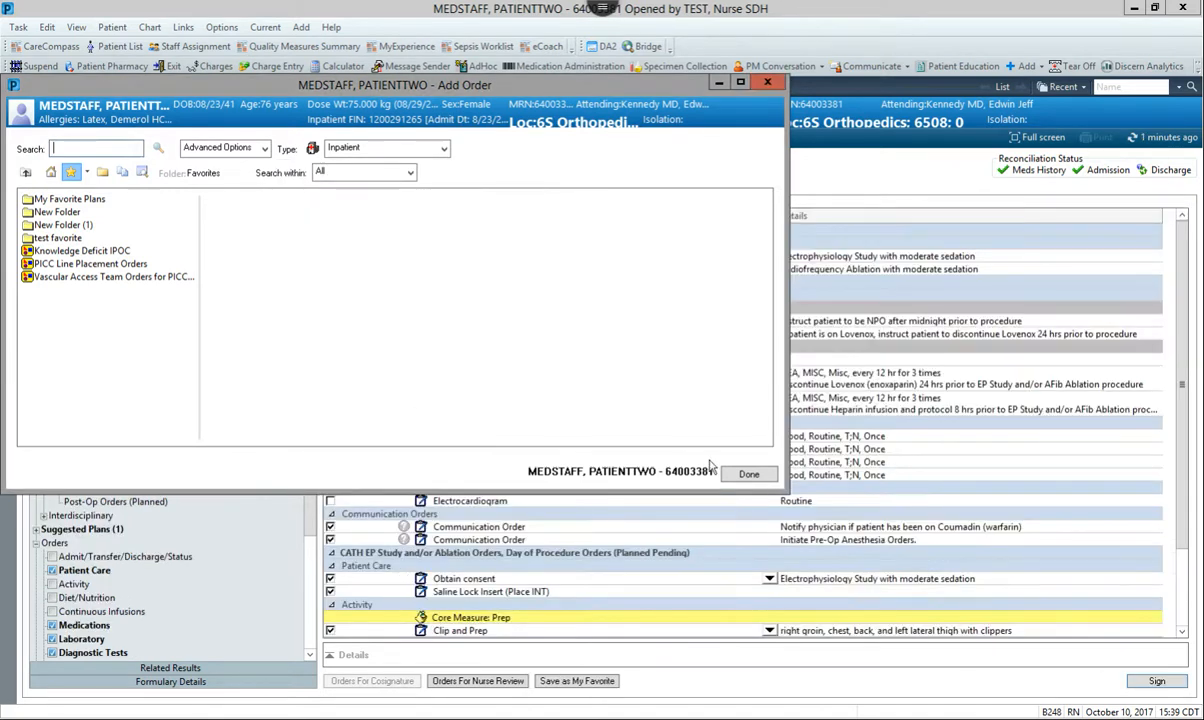
{"action": "left_click", "coordinate": [746, 473]}
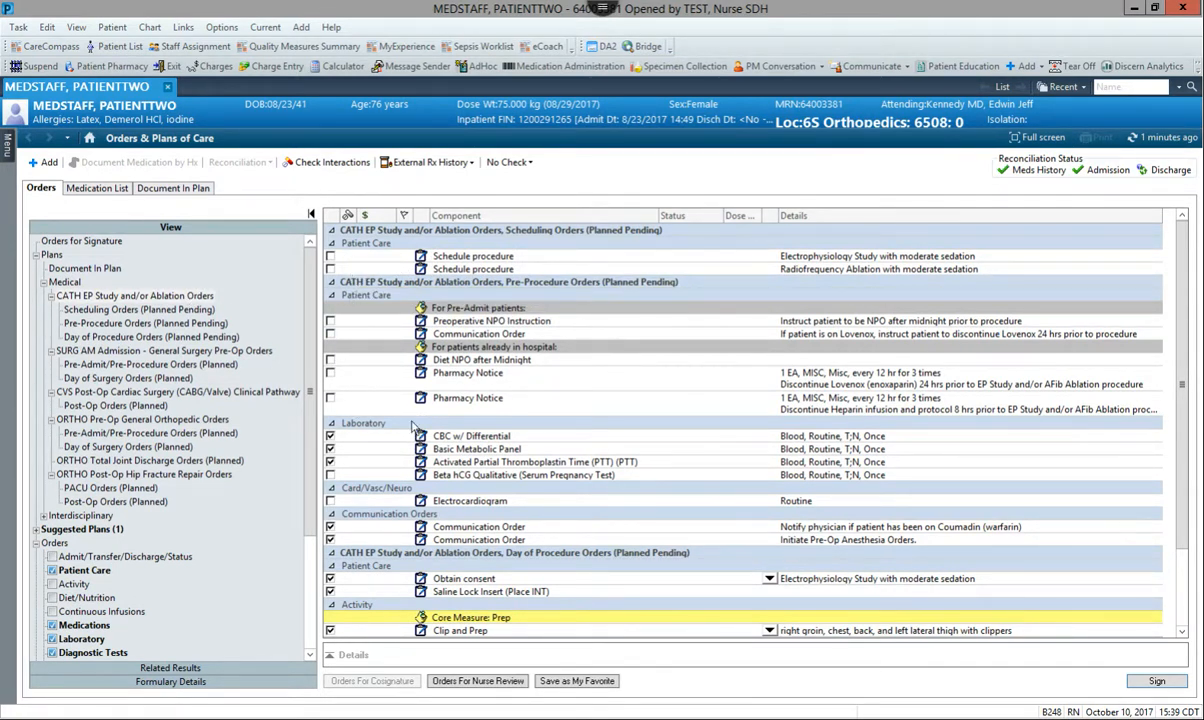
Save the CATH EP Study and/or Ablation Orders plan as a favorite, adding the physician's name to the end of its name
{"action": "left_click_drag", "start_coordinate": [1181, 391], "coordinate": [1184, 516]}
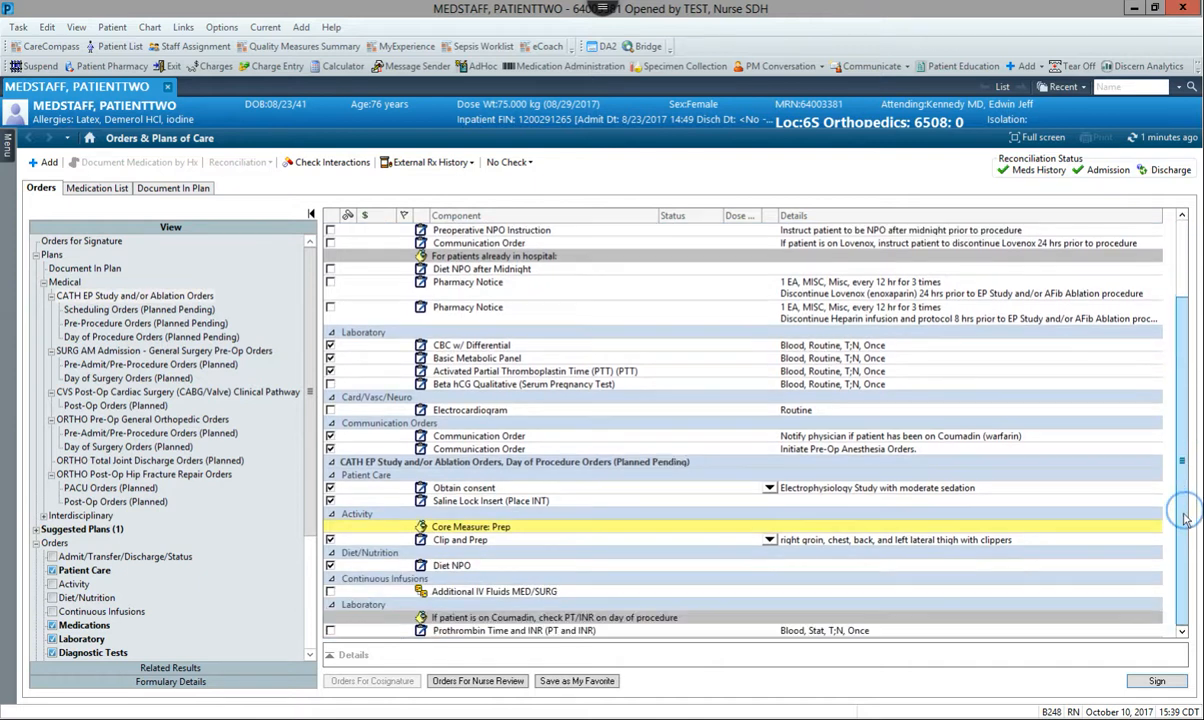
{"action": "left_click", "coordinate": [575, 682]}
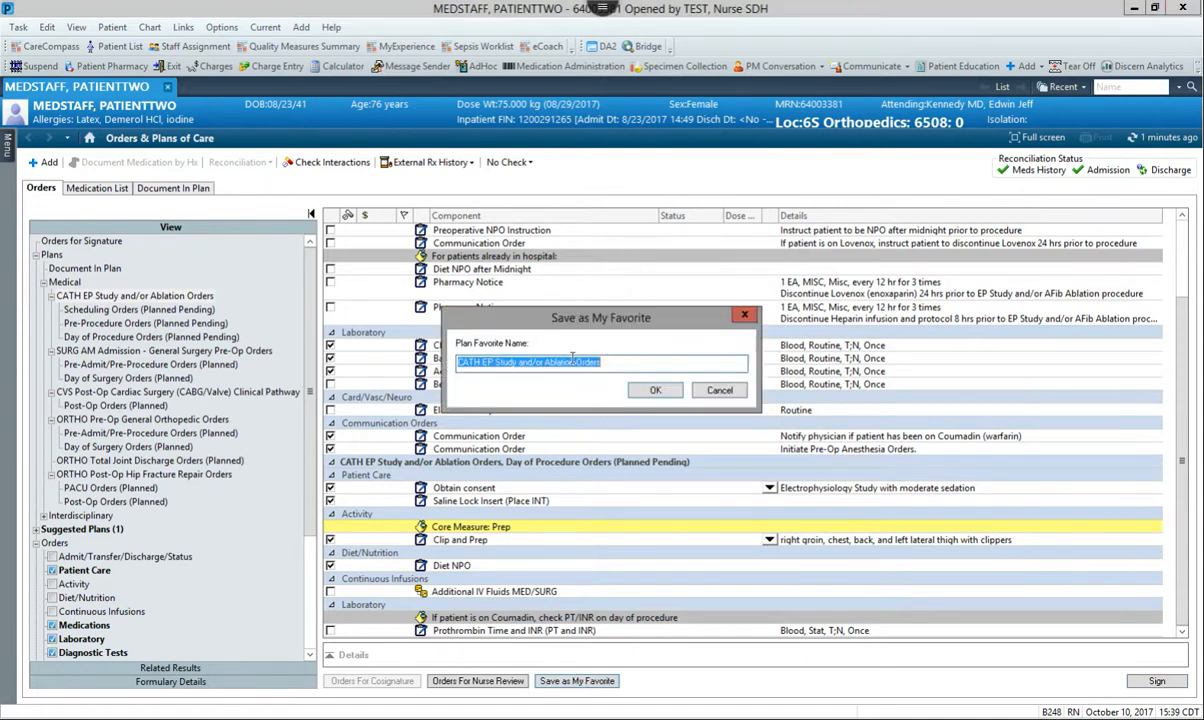
{"action": "left_click", "coordinate": [642, 363]}
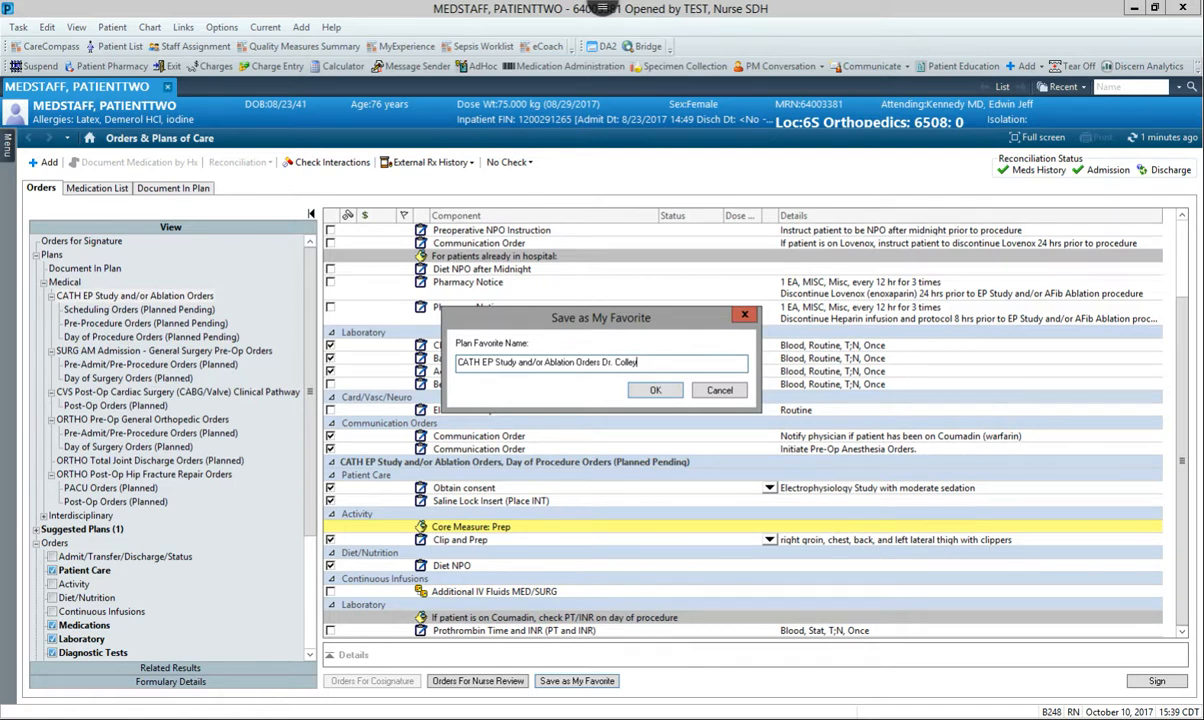
{"action": "key", "text": "Return"}
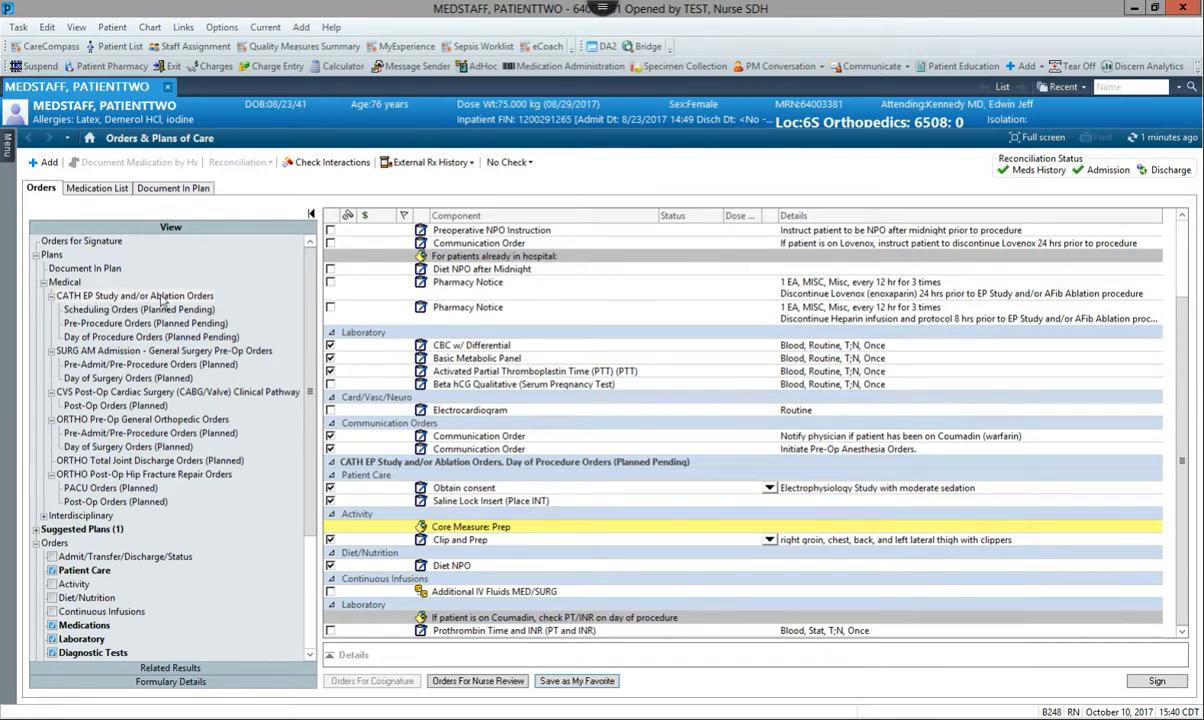
Try selecting the Electrophysiology Study schedule procedure in the CATH plan's Scheduling Orders phase, and clear it again
{"action": "left_click", "coordinate": [112, 309]}
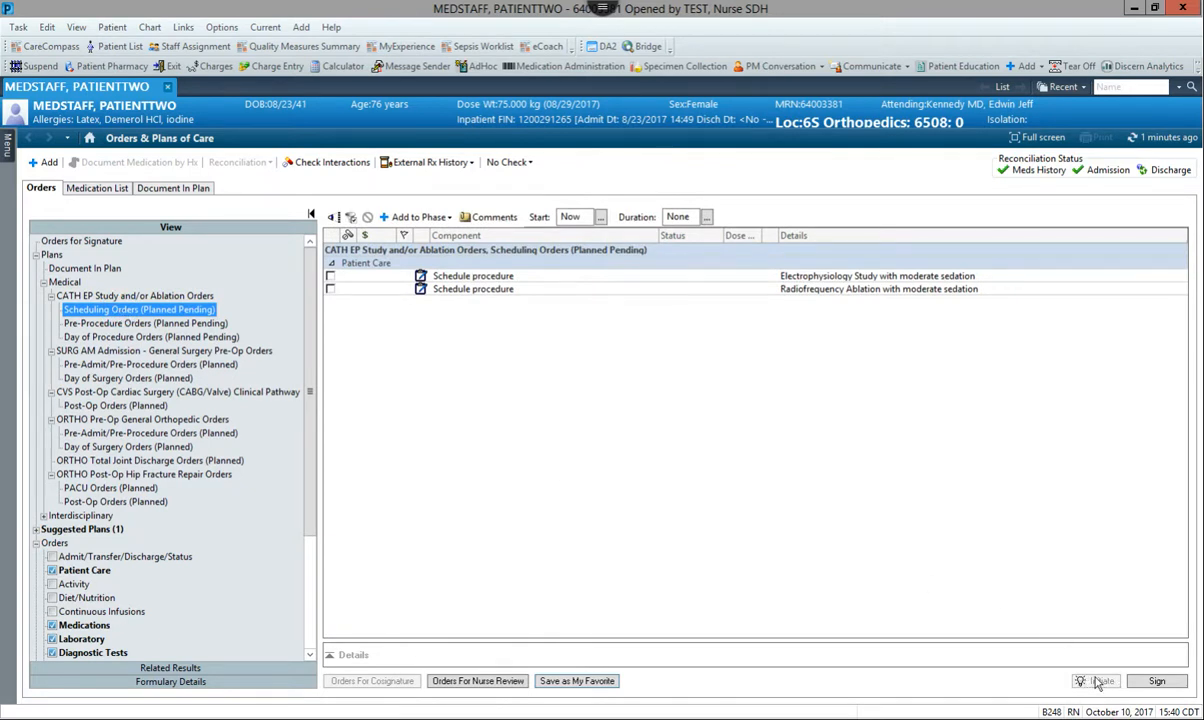
{"action": "left_click", "coordinate": [330, 277]}
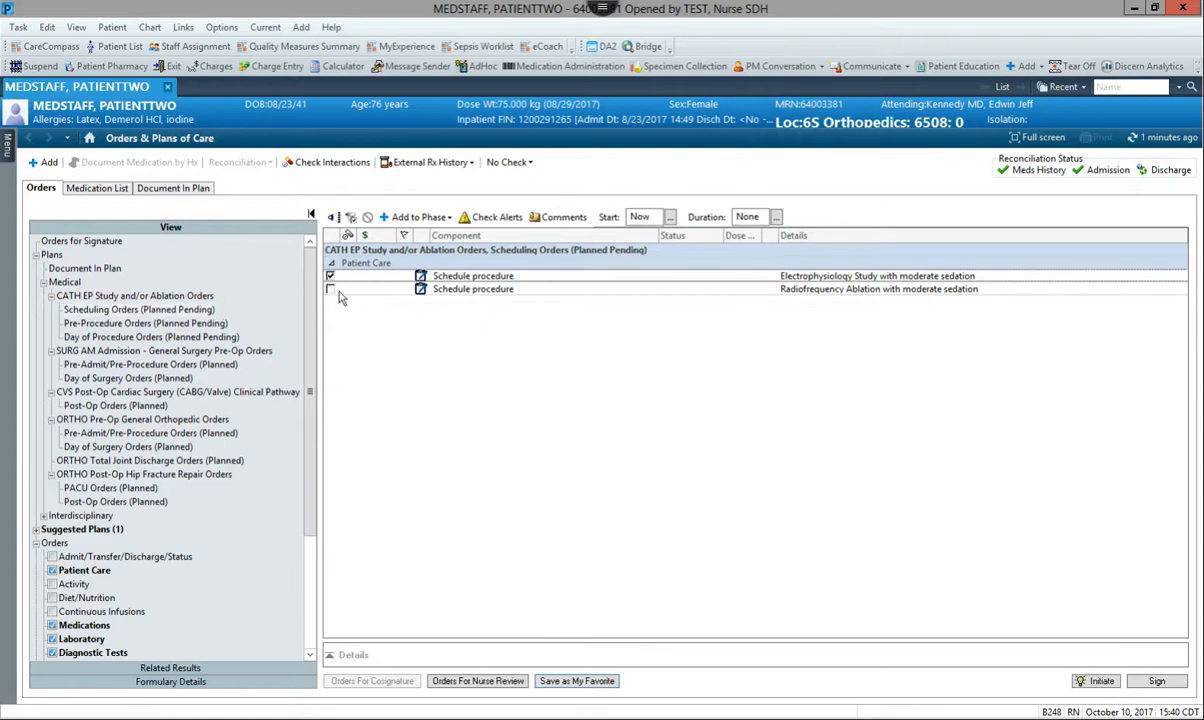
{"action": "left_click", "coordinate": [330, 278]}
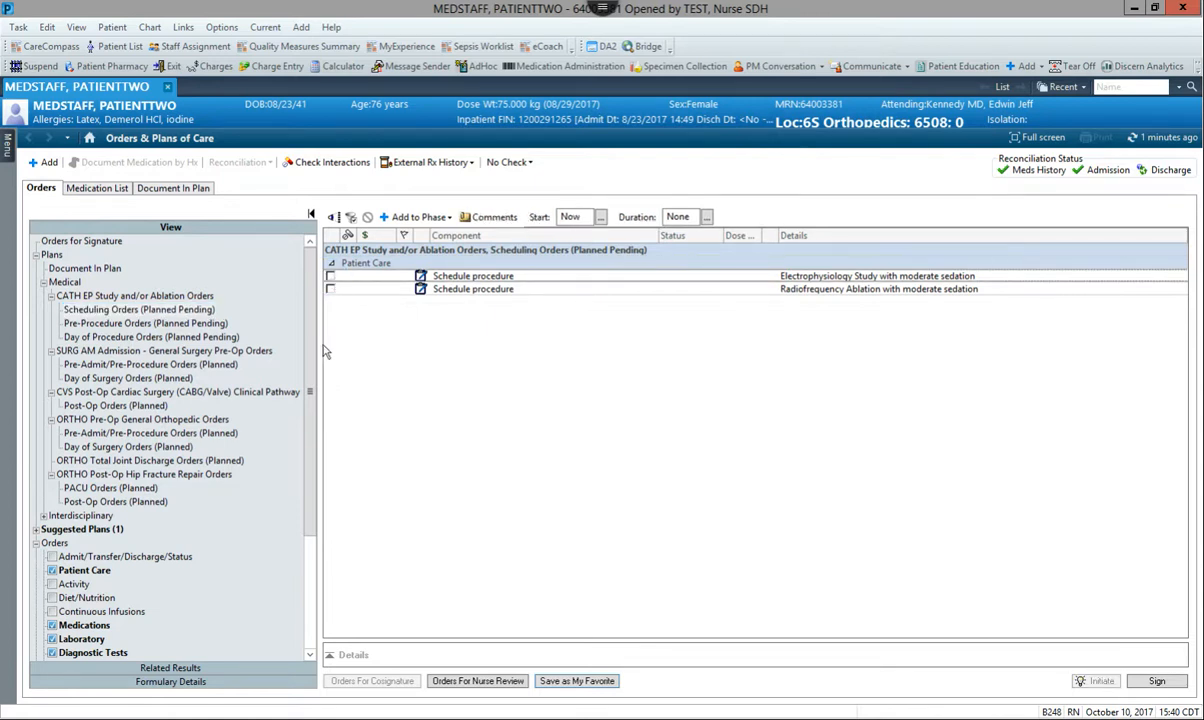
Display the full CATH EP Study and/or Ablation Orders plan, sign it and refresh the orders
{"action": "left_click", "coordinate": [130, 297]}
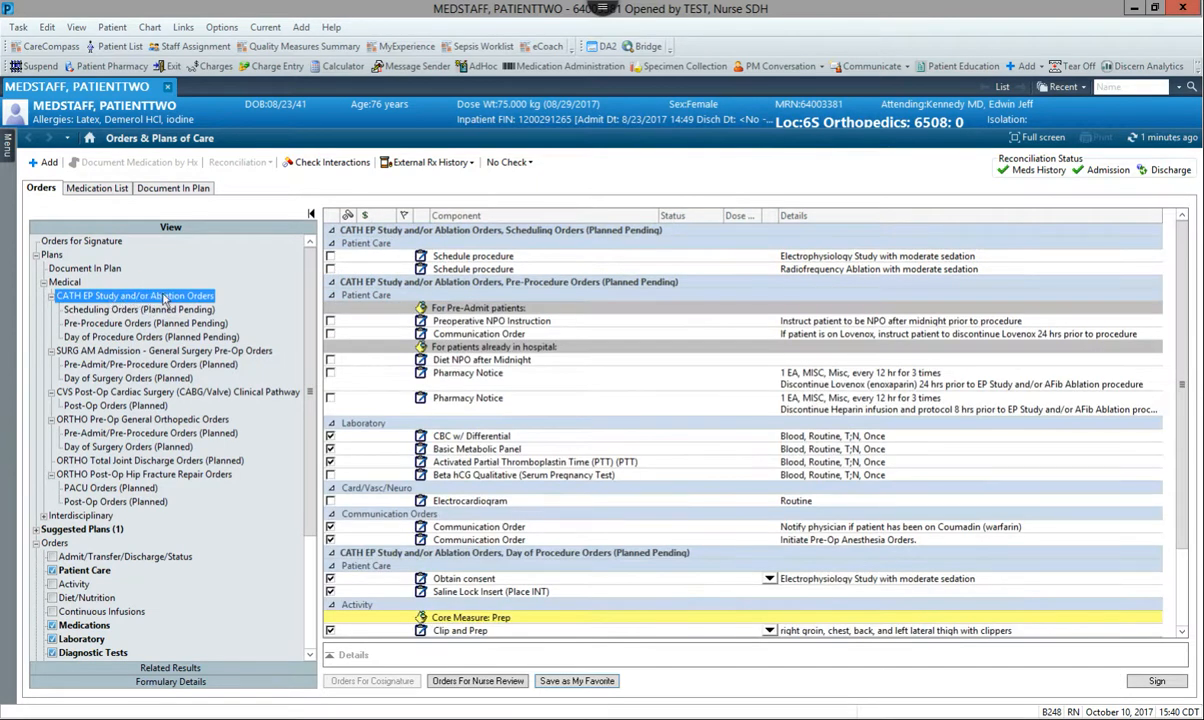
{"action": "scroll", "coordinate": [510, 290], "scroll_direction": "down", "scroll_amount": 1}
{"action": "scroll", "coordinate": [164, 288], "scroll_direction": "up", "scroll_amount": 1}
{"action": "scroll", "coordinate": [600, 278], "scroll_direction": "down", "scroll_amount": 3}
{"action": "scroll", "coordinate": [700, 290], "scroll_direction": "up", "scroll_amount": 2}
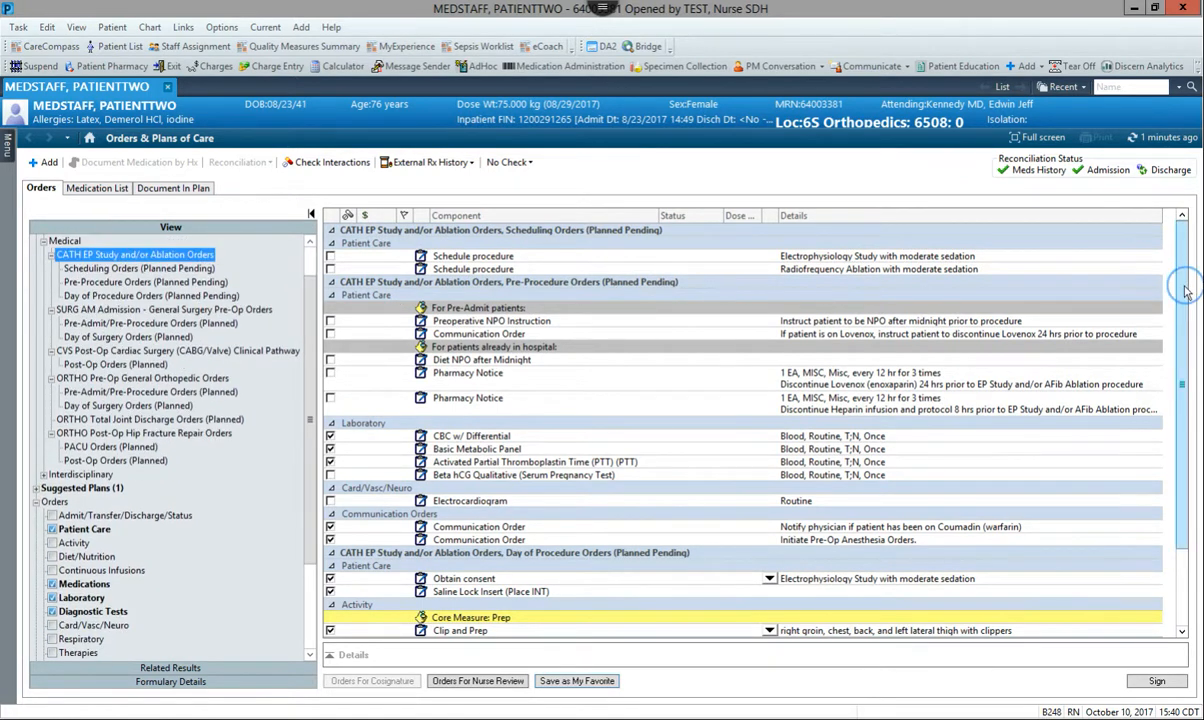
{"action": "left_click_drag", "start_coordinate": [1186, 277], "coordinate": [1190, 385]}
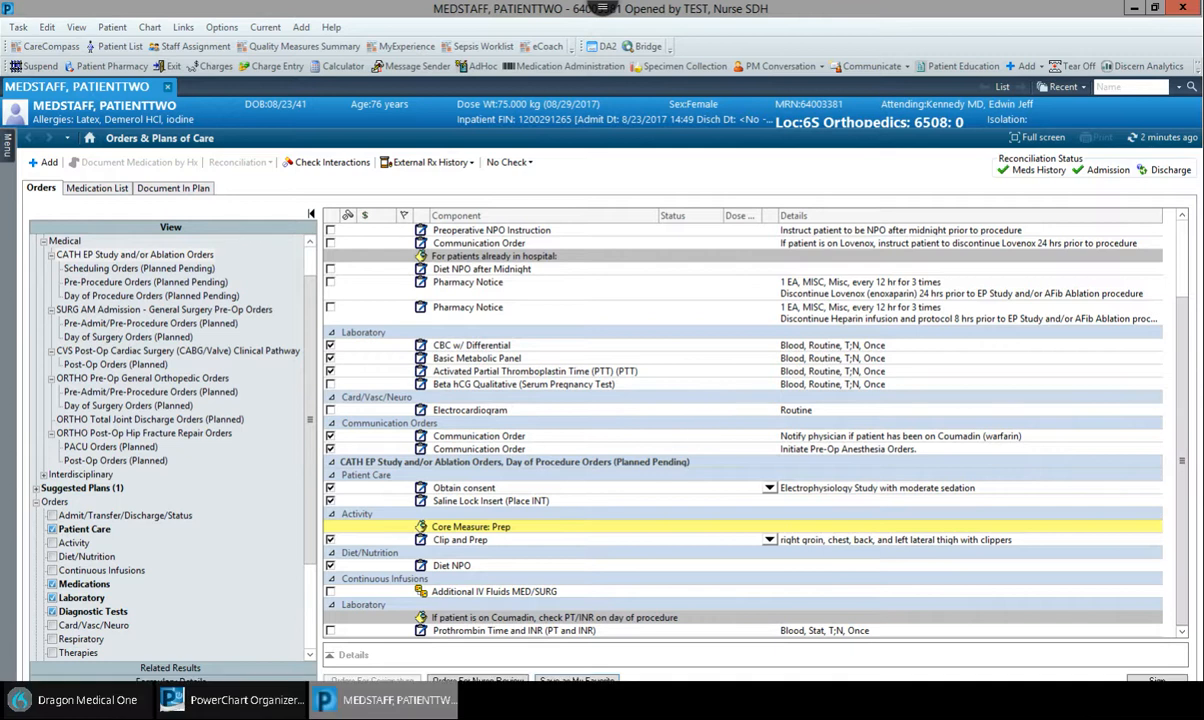
{"action": "left_click", "coordinate": [1157, 681]}
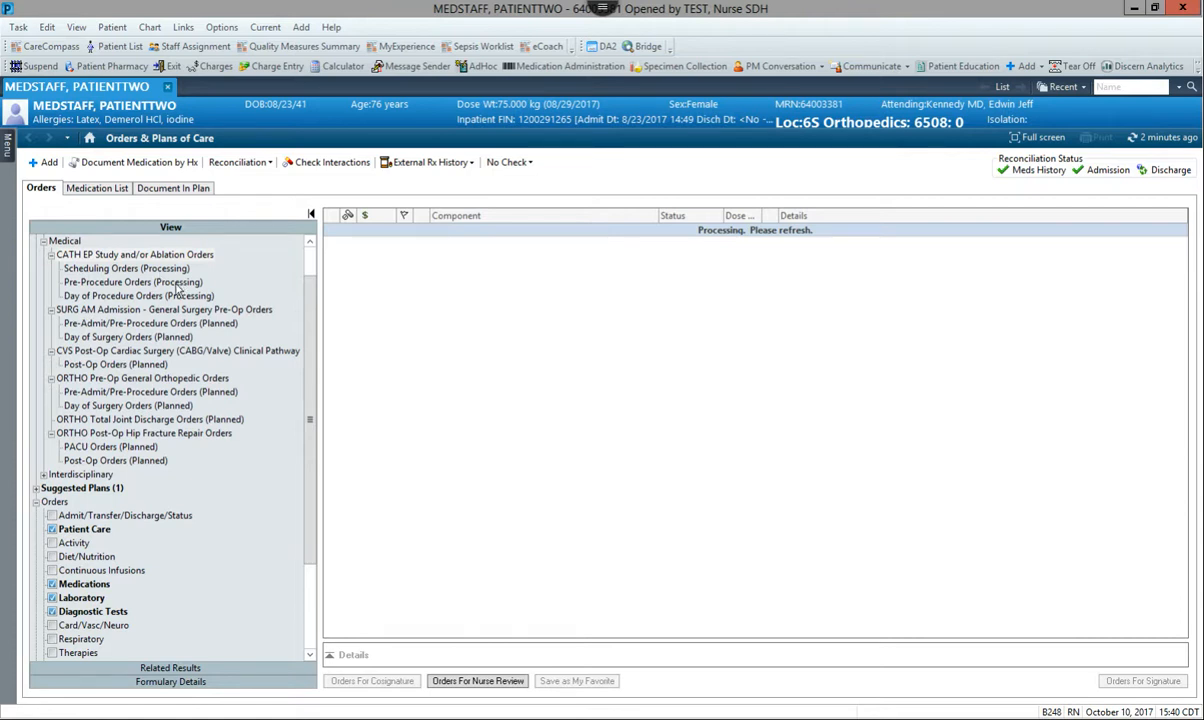
{"action": "left_click", "coordinate": [1150, 137]}
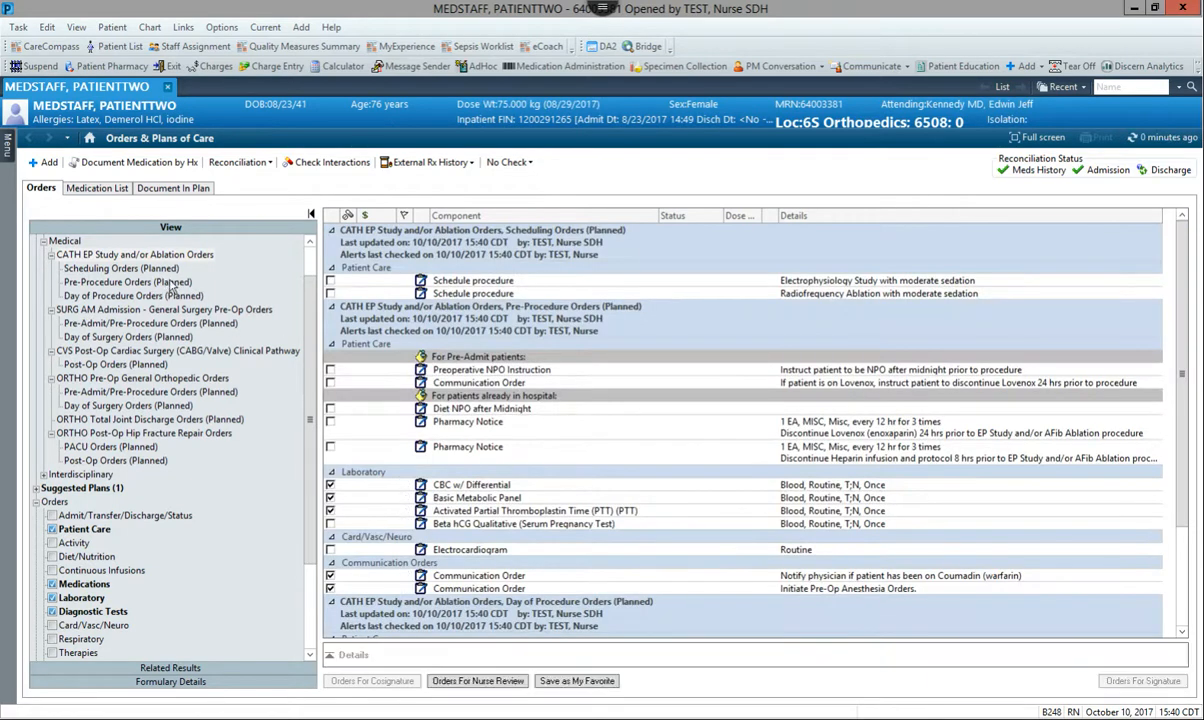
Discontinue the planned CATH EP Study and/or Ablation Orders plan and sign the discontinuation
{"action": "left_click", "coordinate": [307, 256]}
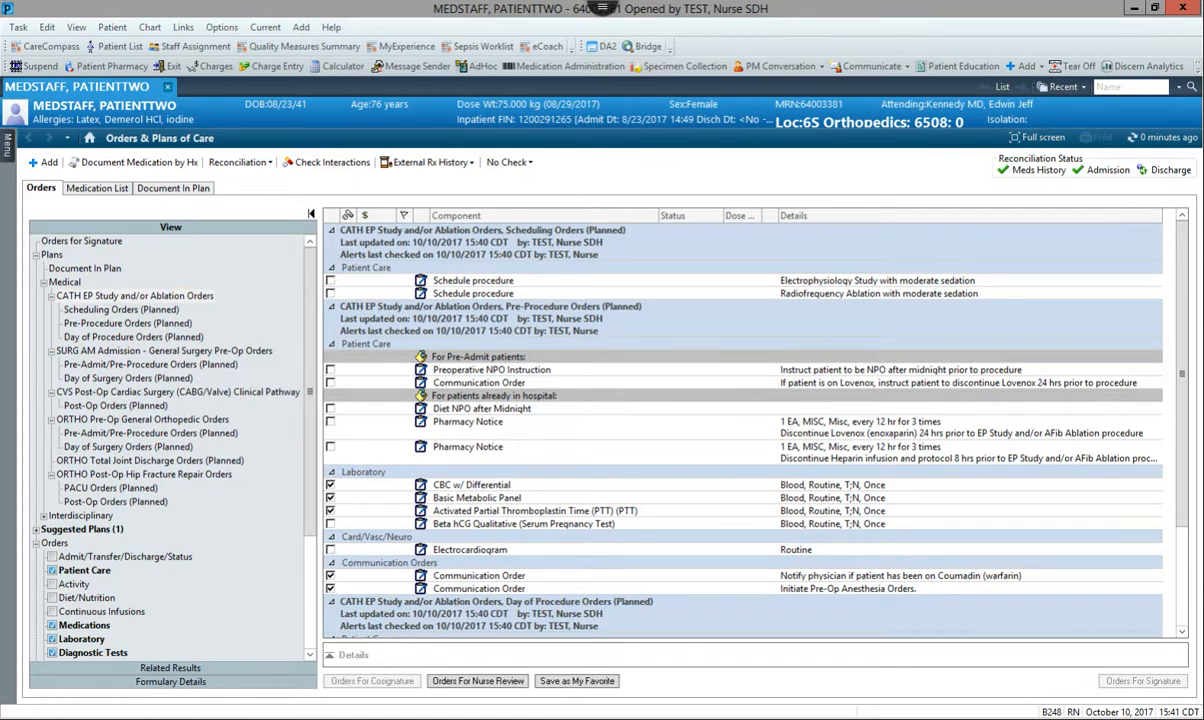
{"action": "right_click", "coordinate": [142, 299]}
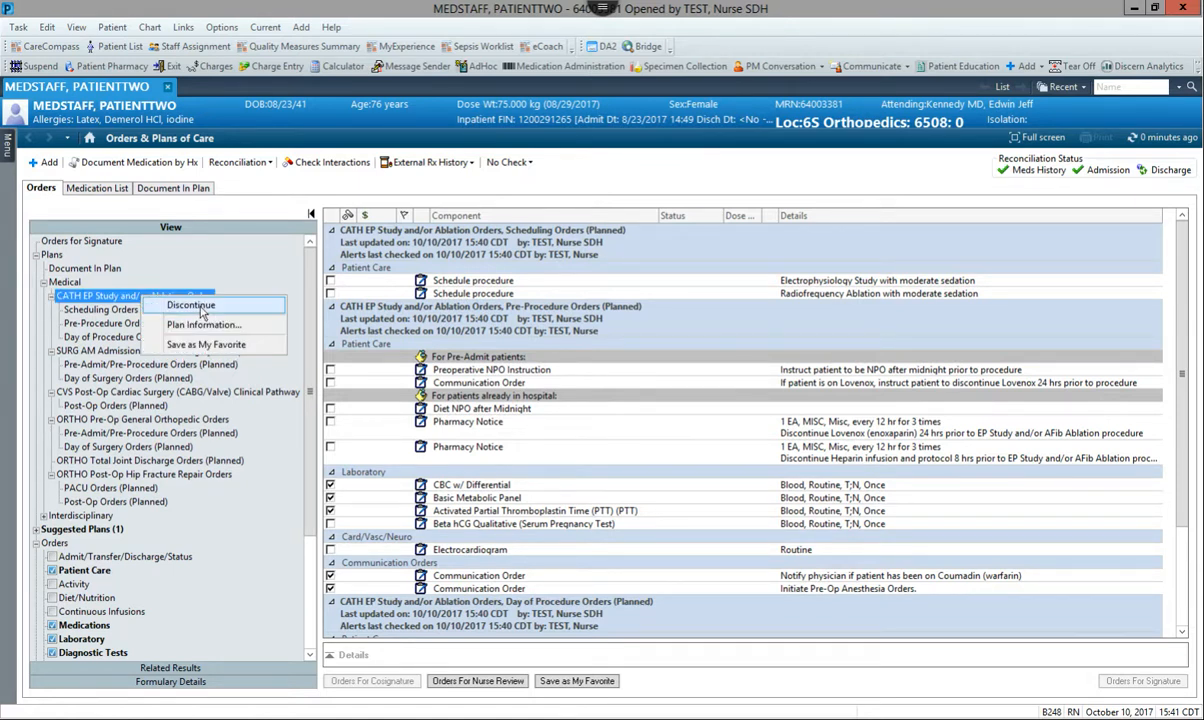
{"action": "left_click", "coordinate": [191, 305]}
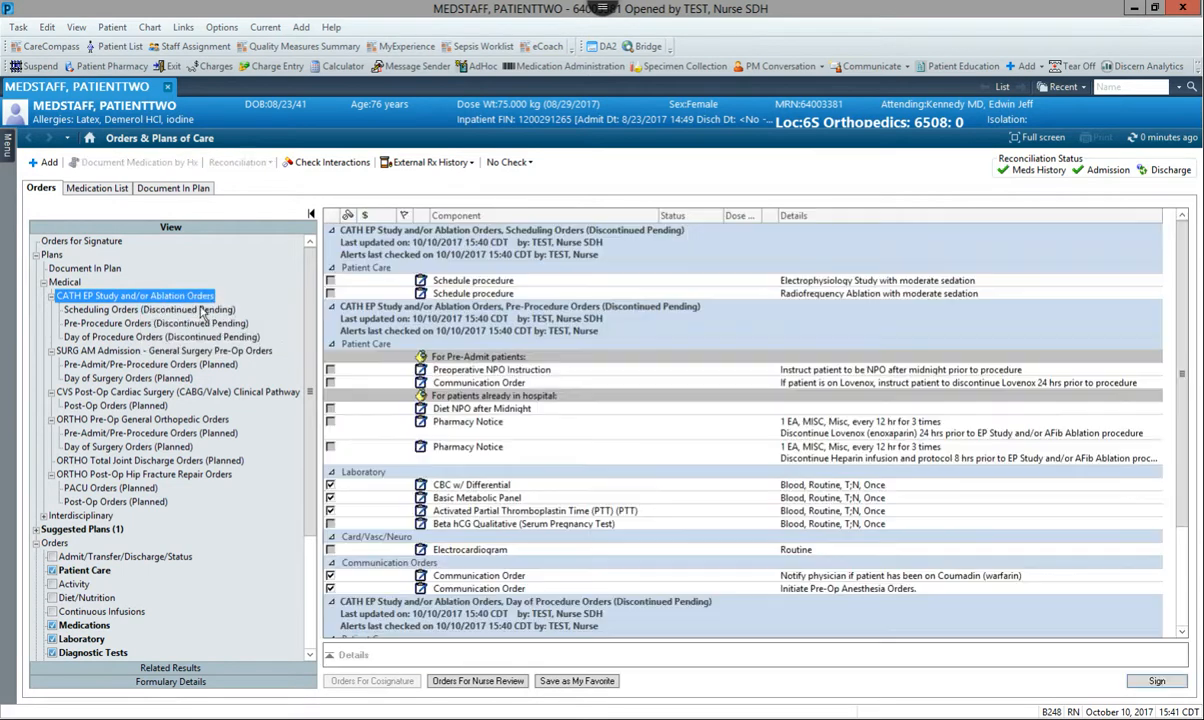
{"action": "left_click", "coordinate": [1157, 681]}
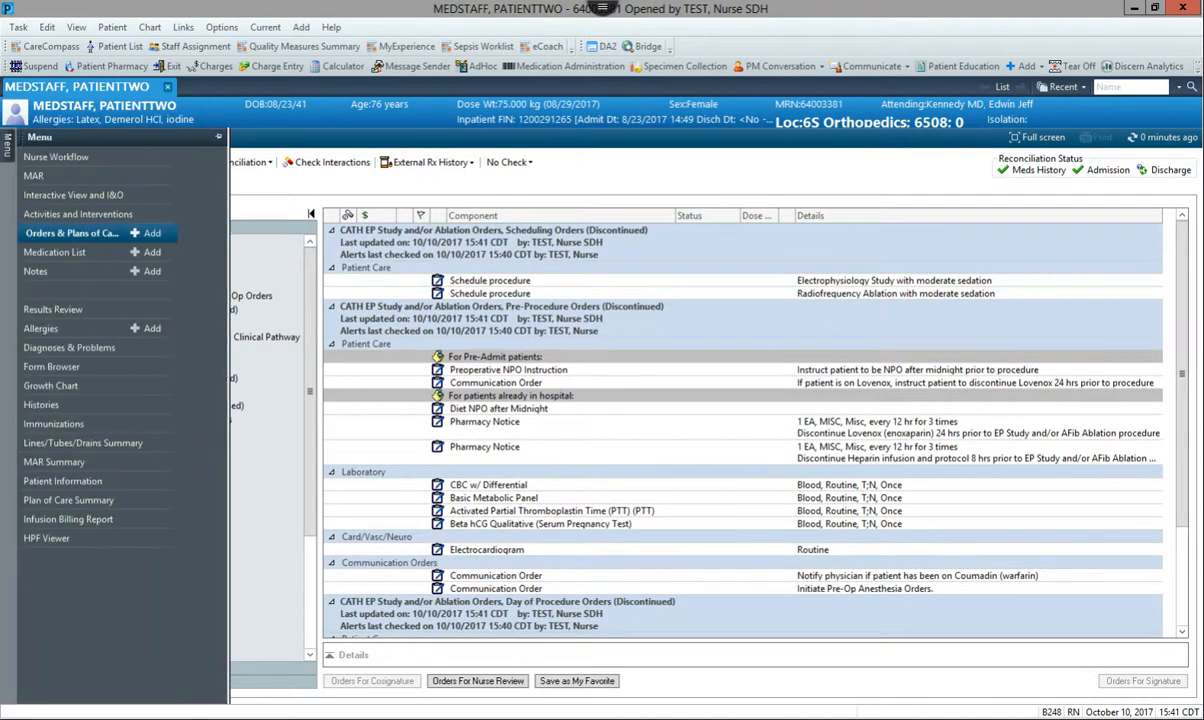
Discontinue the SURG AM Admission - General Surgery Pre-Op Orders plan, sign the change and refresh the orders
{"action": "right_click", "coordinate": [170, 297]}
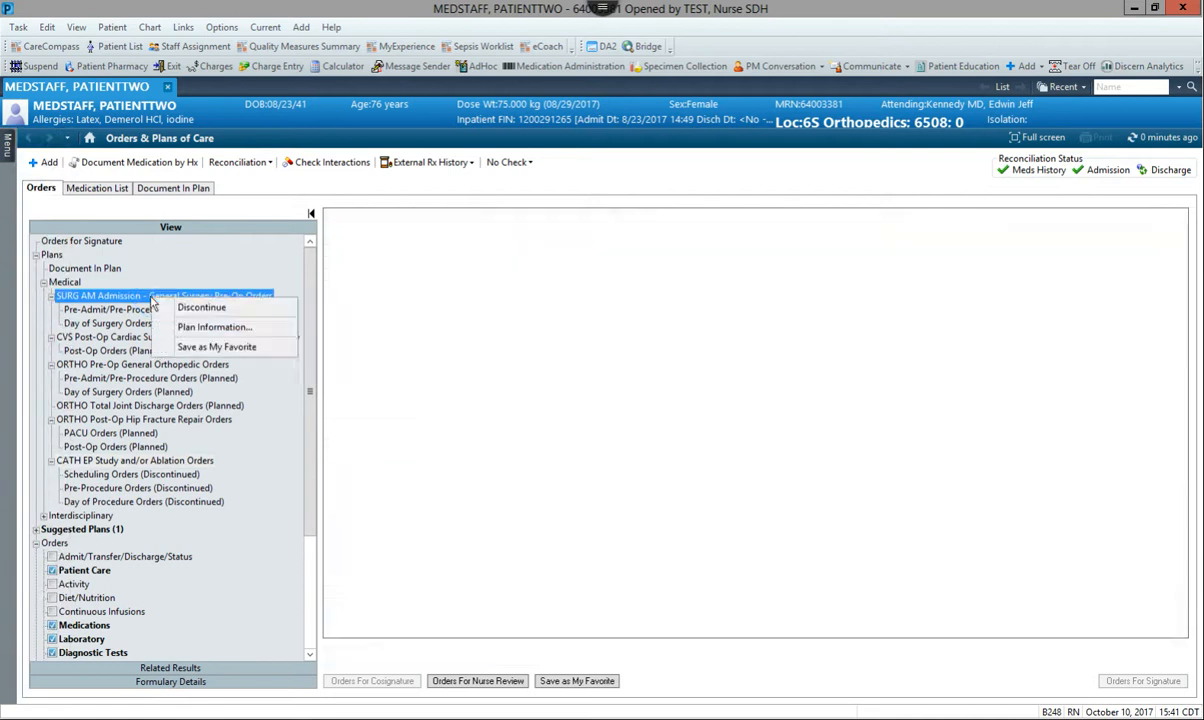
{"action": "left_click", "coordinate": [203, 307]}
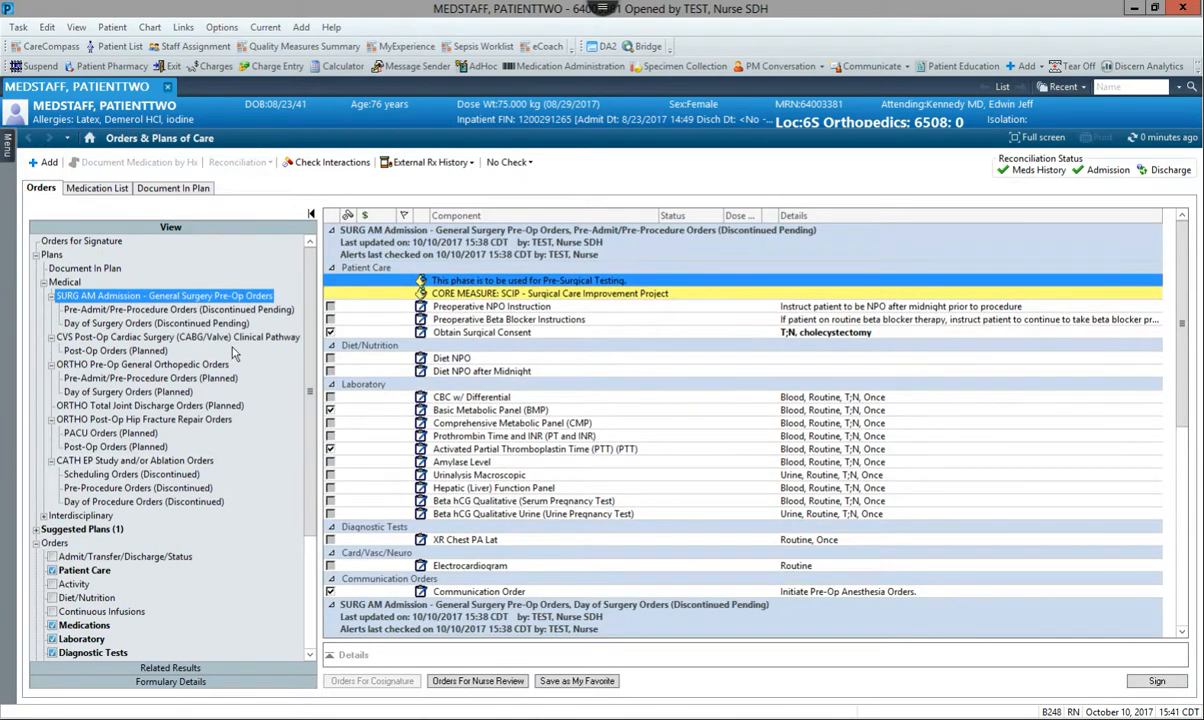
{"action": "left_click", "coordinate": [1157, 680]}
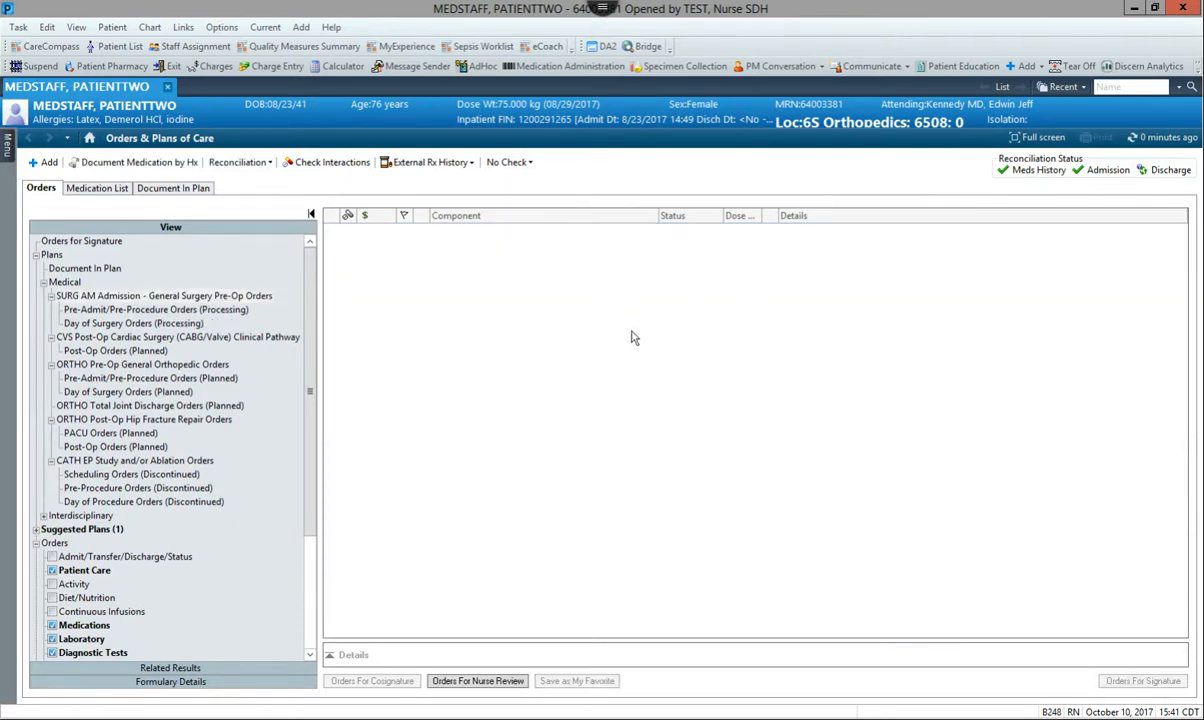
{"action": "left_click", "coordinate": [1145, 137]}
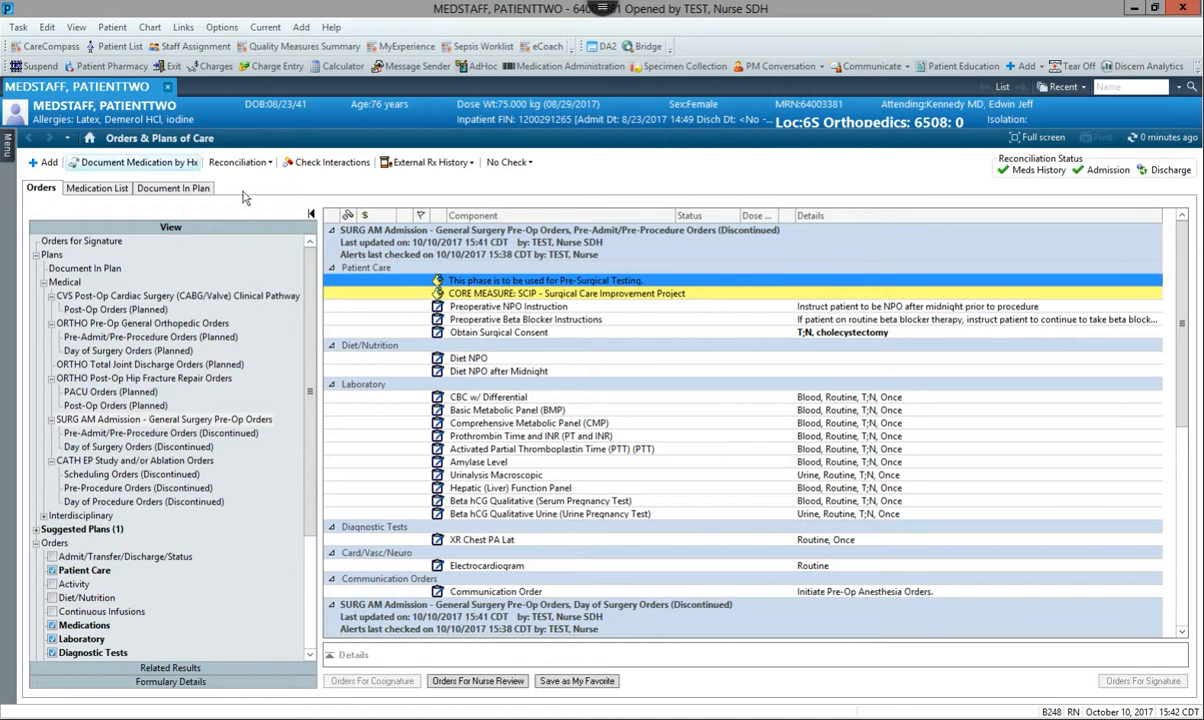
Start adding an order and choose the saved CATH EP Study and/or Ablation Orders favorite from the My Favorite Plans folder
{"action": "left_click", "coordinate": [9, 150]}
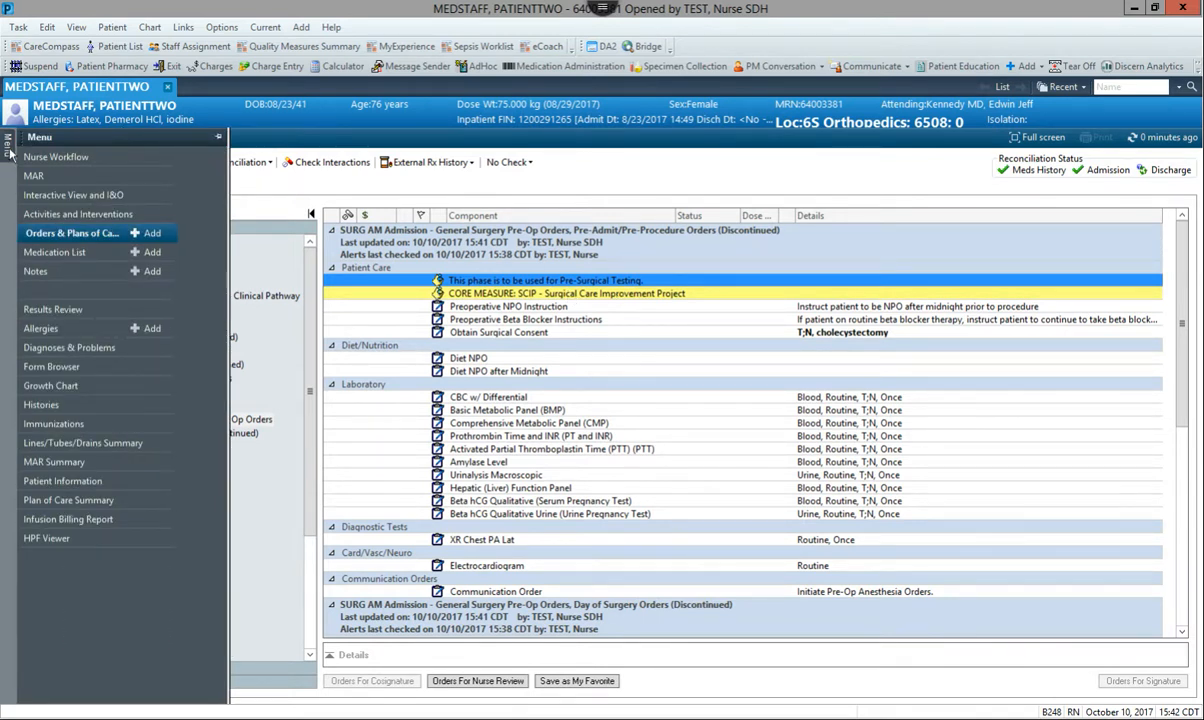
{"action": "left_click", "coordinate": [149, 233]}
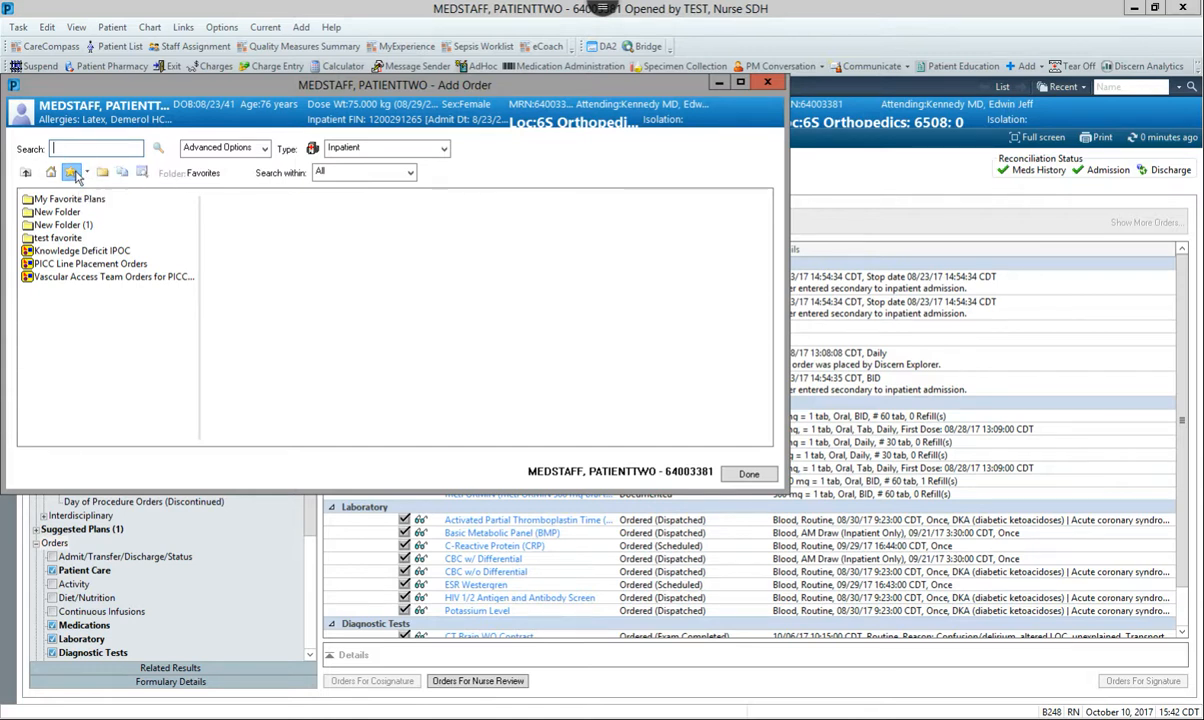
{"action": "left_click", "coordinate": [72, 199]}
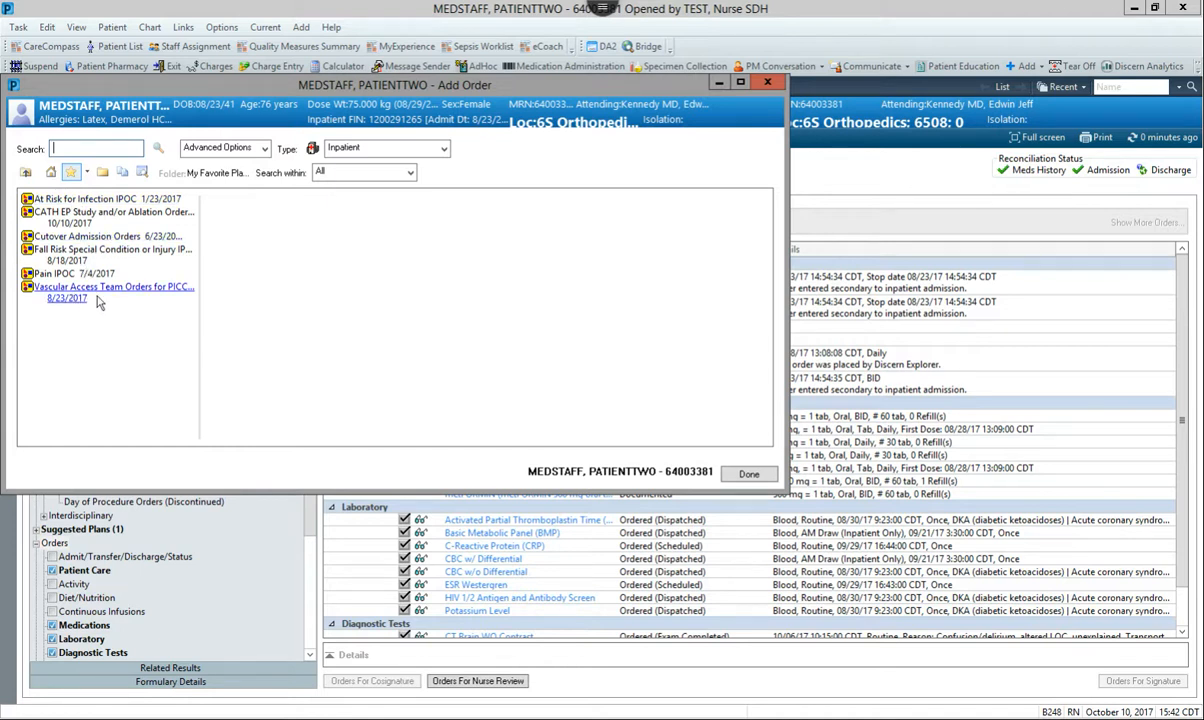
{"action": "left_click", "coordinate": [70, 214]}
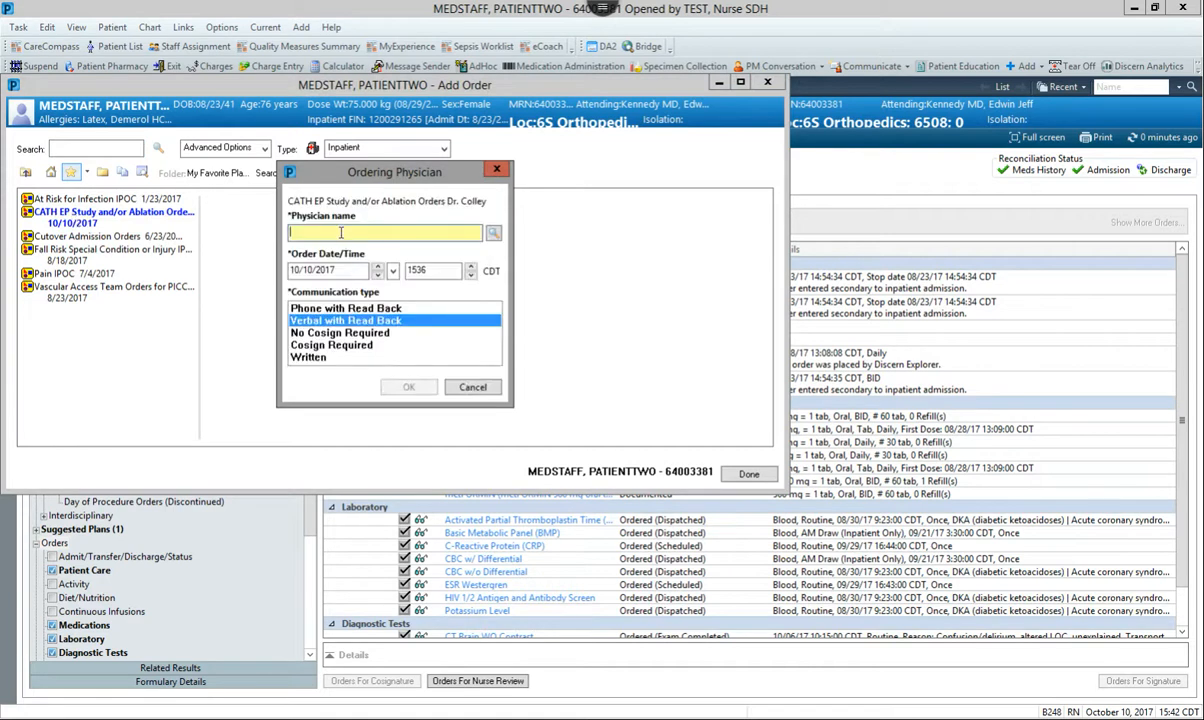
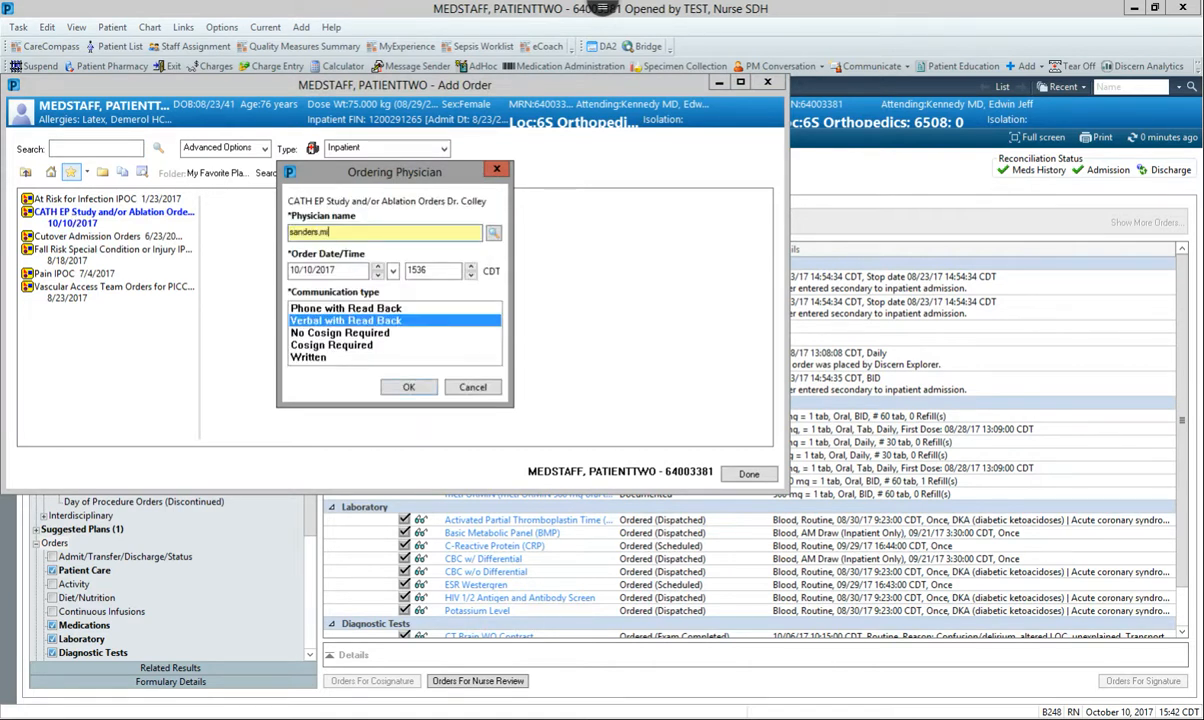
Enter the ordering physician's name for the favorite CATH plan, set Cosign Required as communication type, confirm and finish adding orders
{"action": "key", "text": "Tab"}
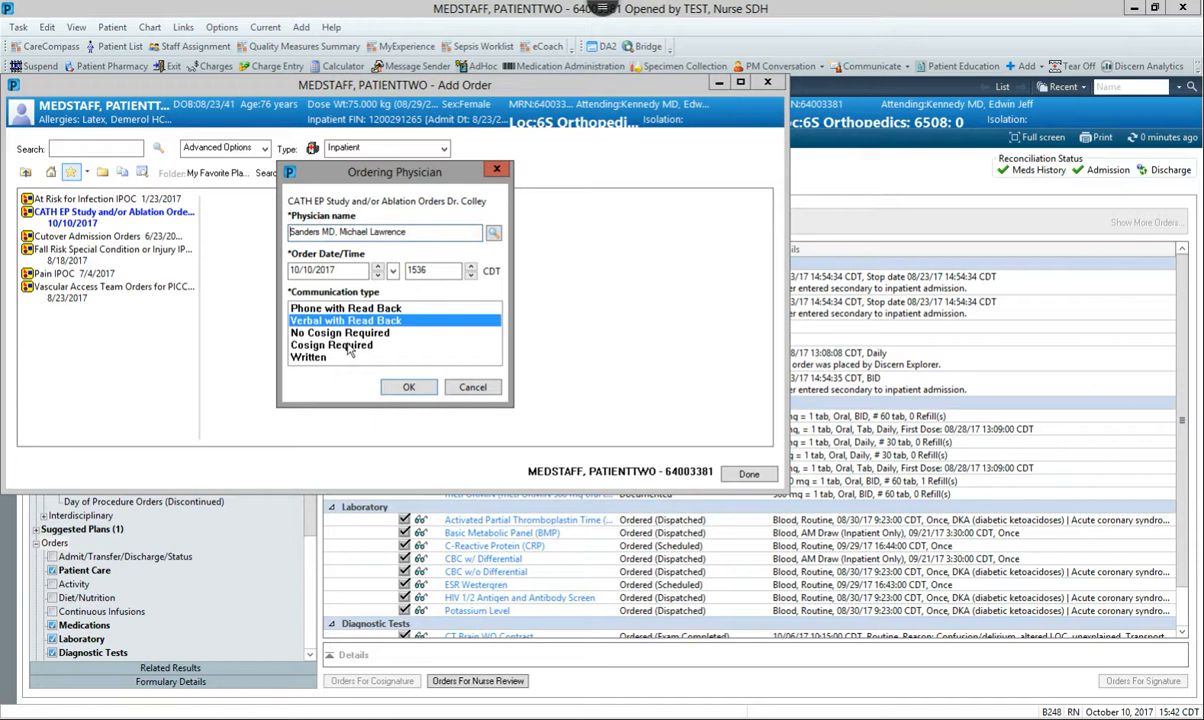
{"action": "left_click", "coordinate": [349, 345]}
{"action": "left_click", "coordinate": [409, 386]}
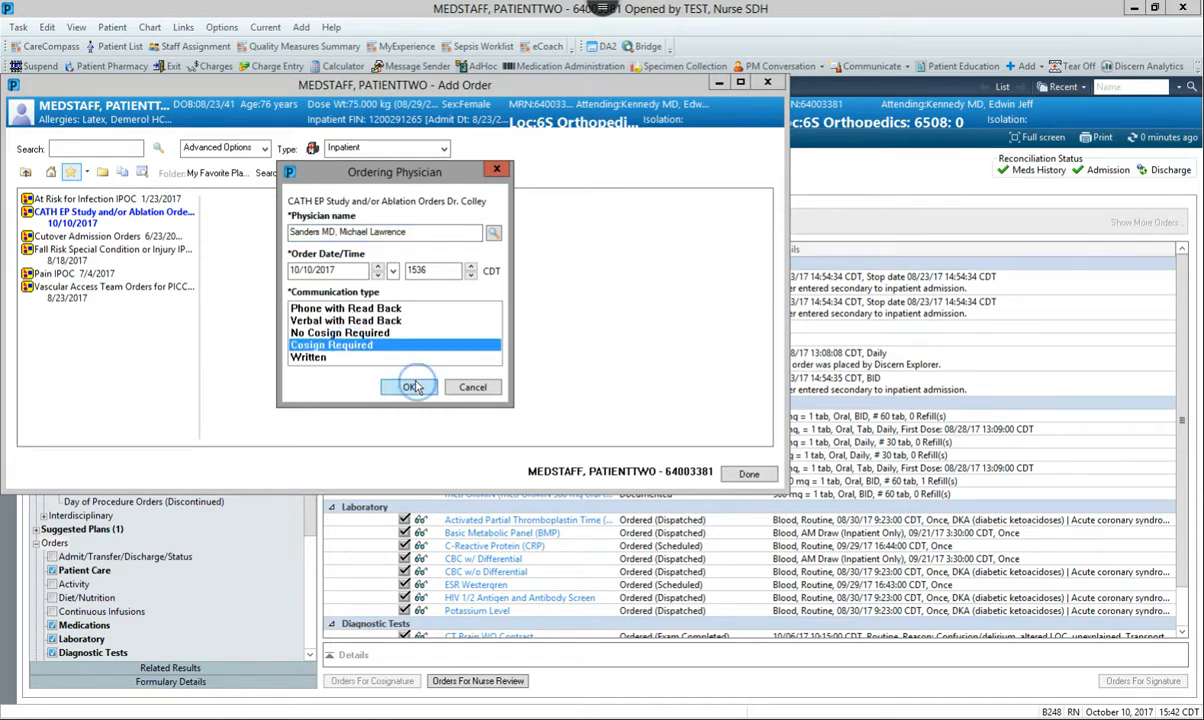
{"action": "left_click", "coordinate": [745, 474]}
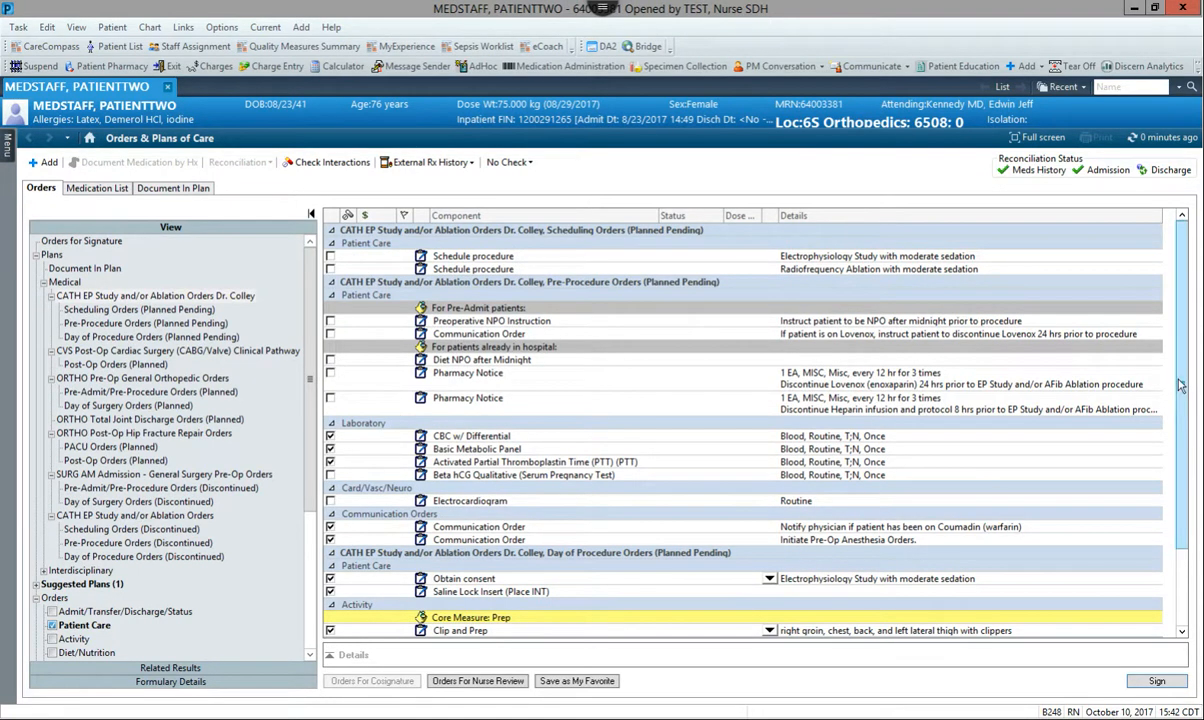
Review the favorite CATH plan's preselected orders and remove the unsigned plan from the patient's medical plans
{"action": "scroll", "coordinate": [1110, 500], "scroll_direction": "down", "scroll_amount": 3}
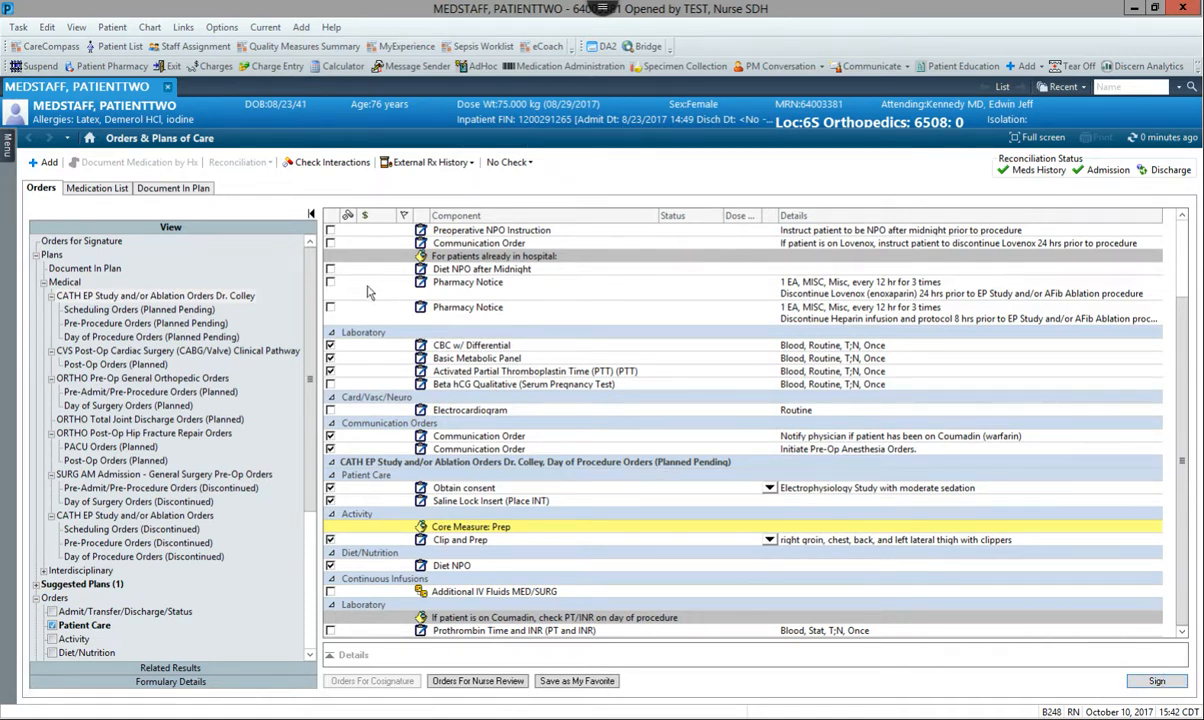
{"action": "right_click", "coordinate": [166, 300]}
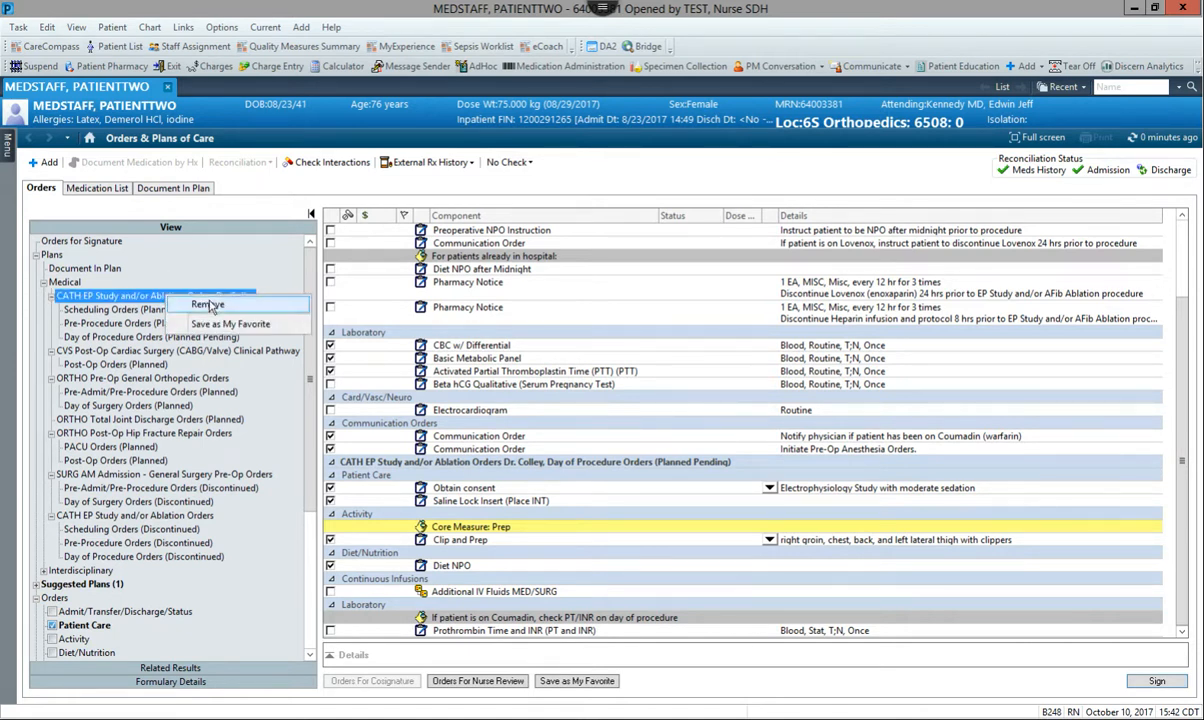
{"action": "left_click", "coordinate": [205, 304]}
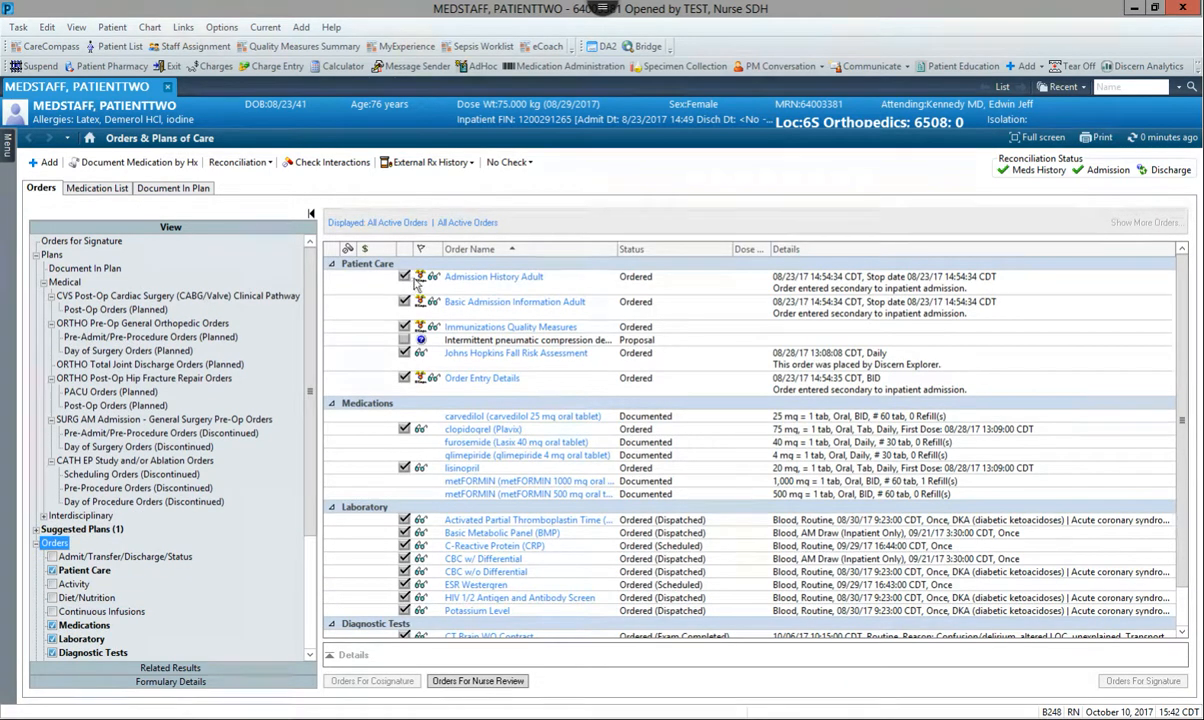